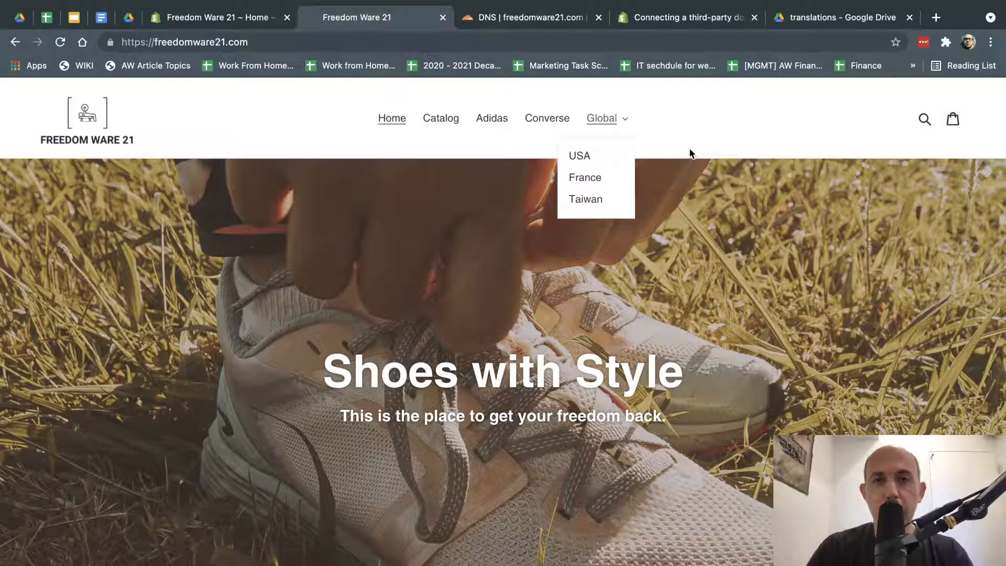
Step: Open the Taiwan version of the storefront and examine the translated text and prices in its featured collection
click(594, 204)
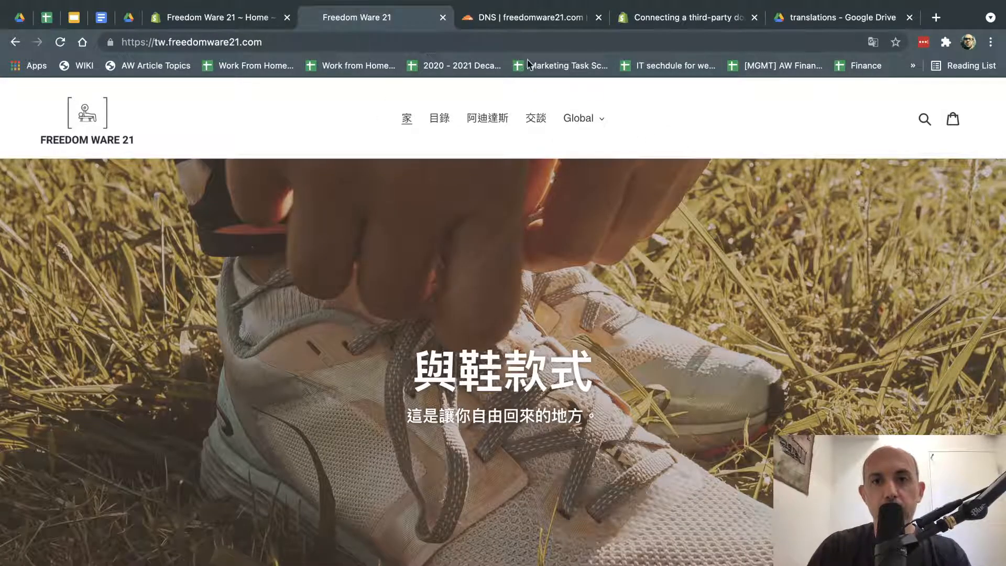
scroll(650, 159, down, 10)
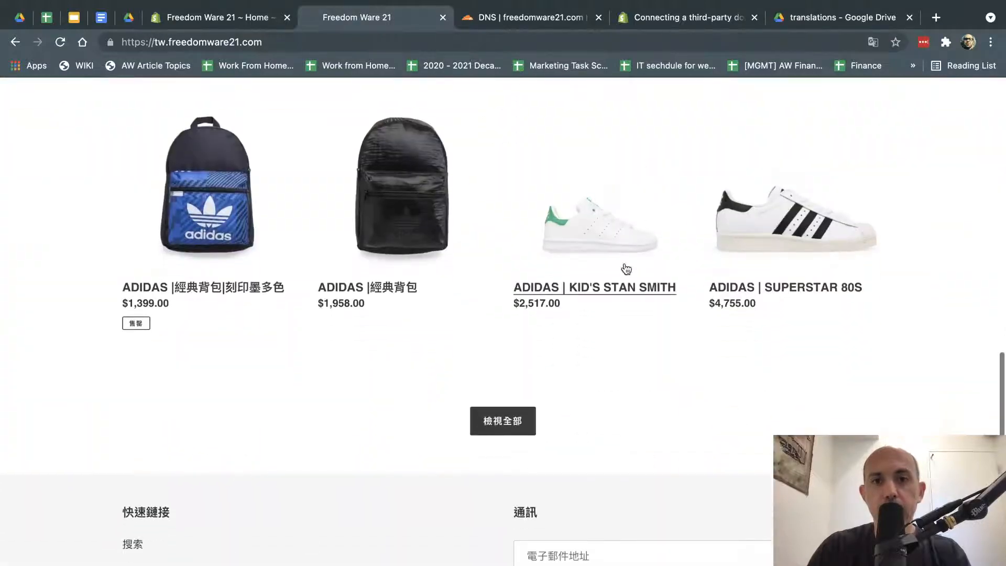
scroll(597, 359, down, 3)
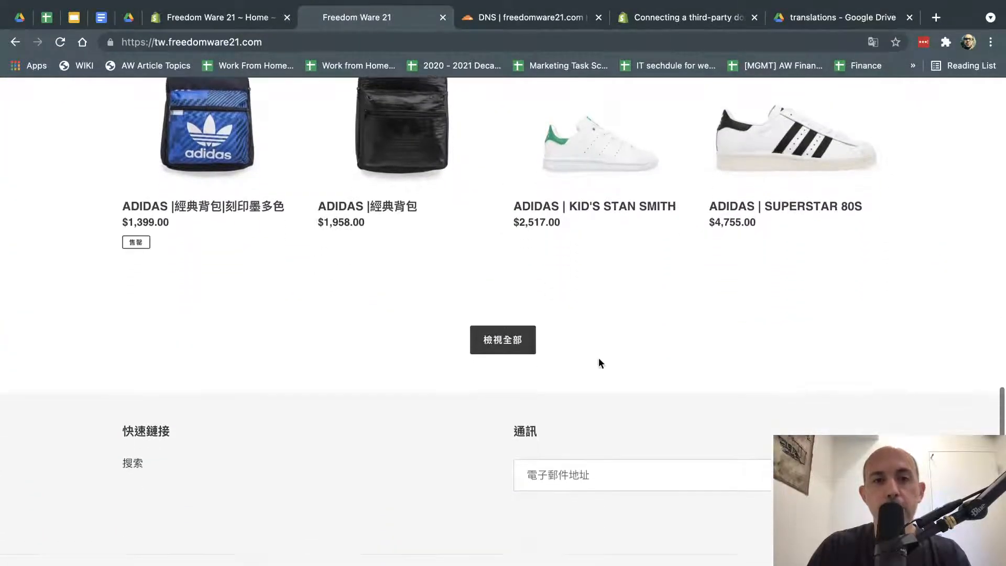
scroll(597, 361, up, 9)
scroll(363, 314, down, 7)
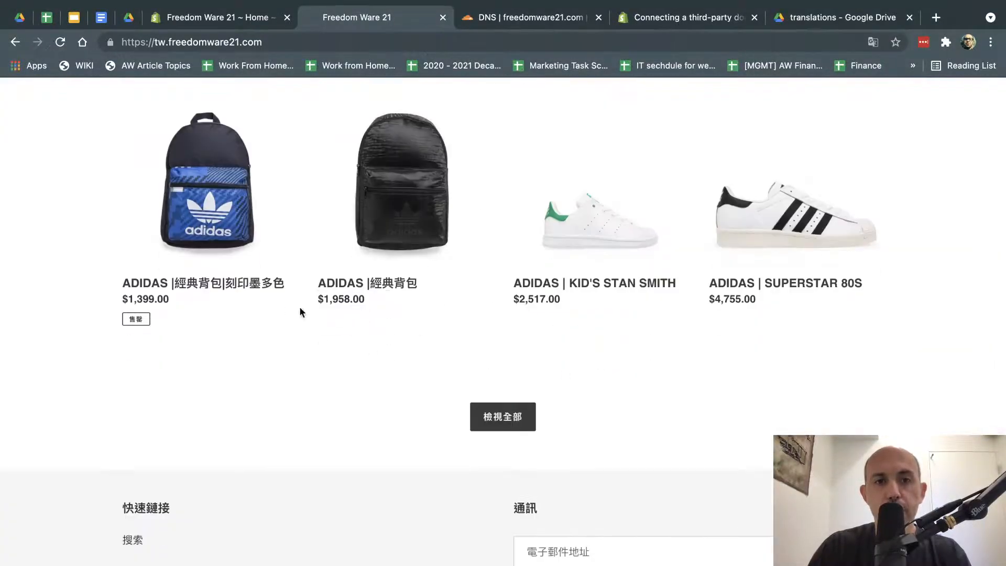
scroll(456, 306, up, 15)
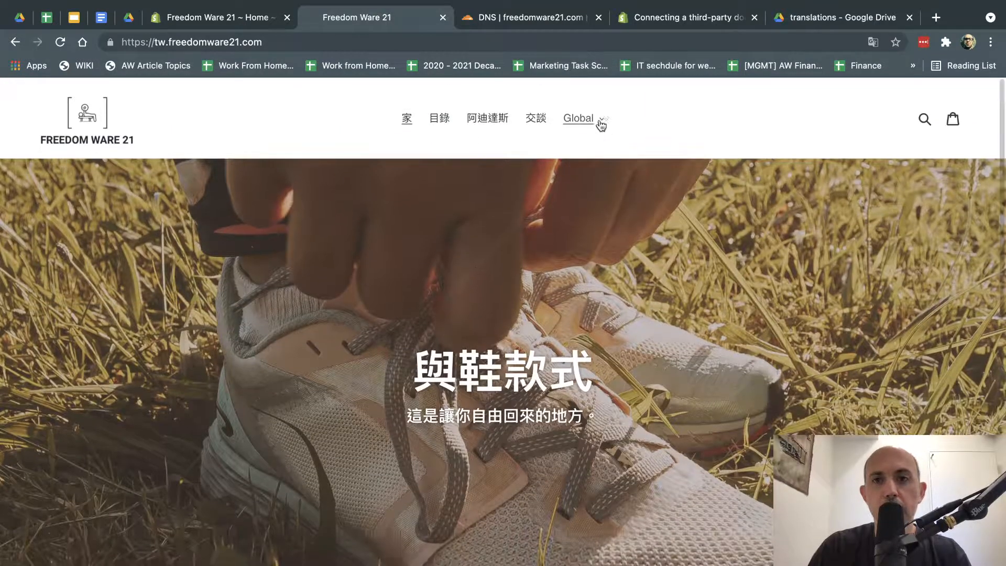
Step: Switch the storefront to the USA version and examine the prices in its featured collection for comparison
click(600, 121)
click(554, 155)
scroll(669, 205, down, 1)
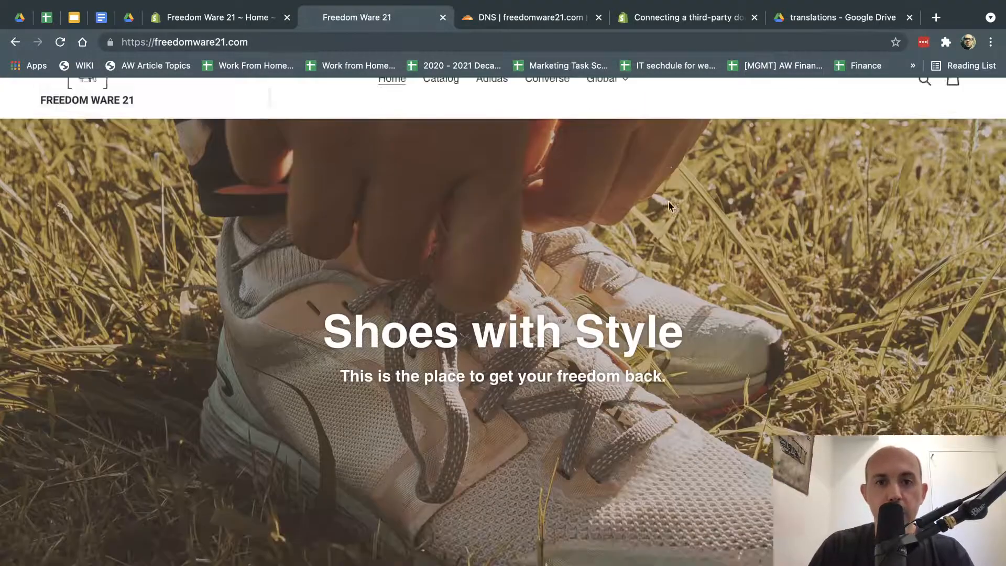
scroll(669, 205, down, 10)
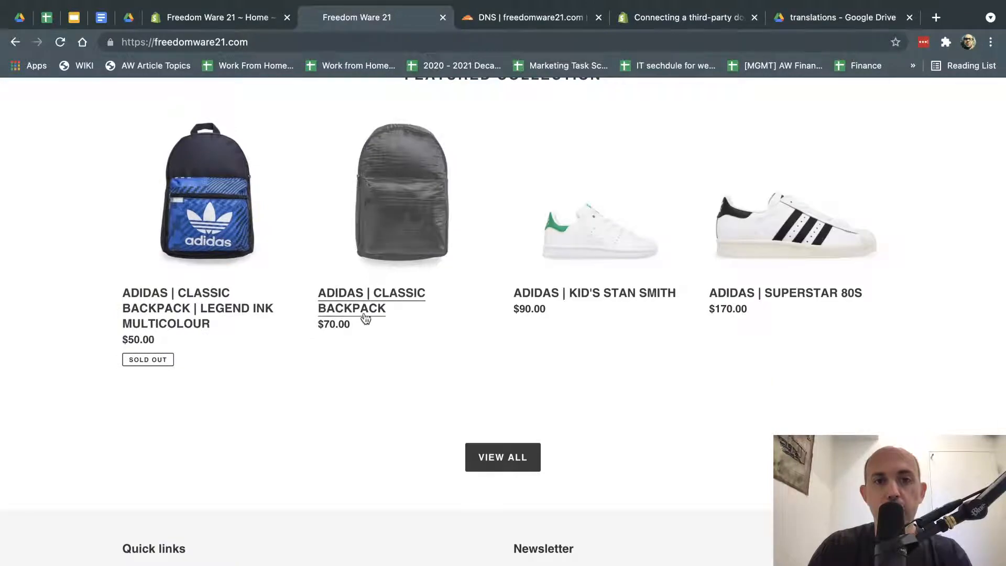
scroll(489, 298, up, 11)
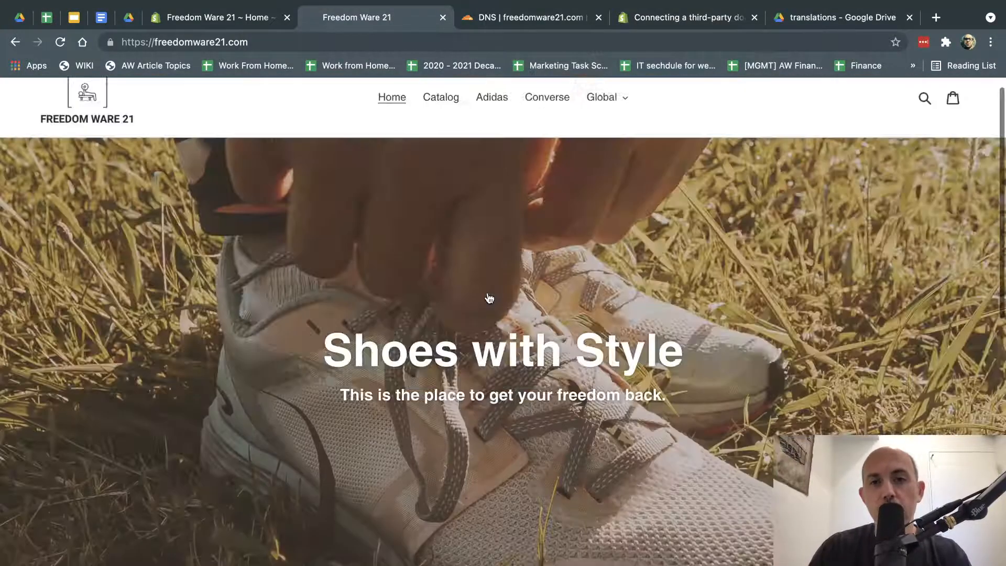
scroll(489, 298, up, 1)
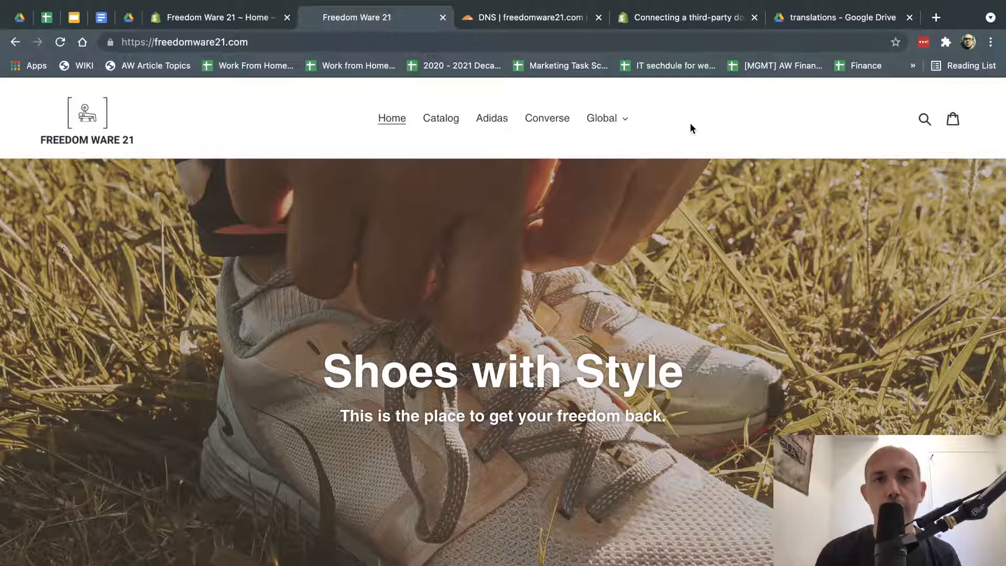
click(612, 119)
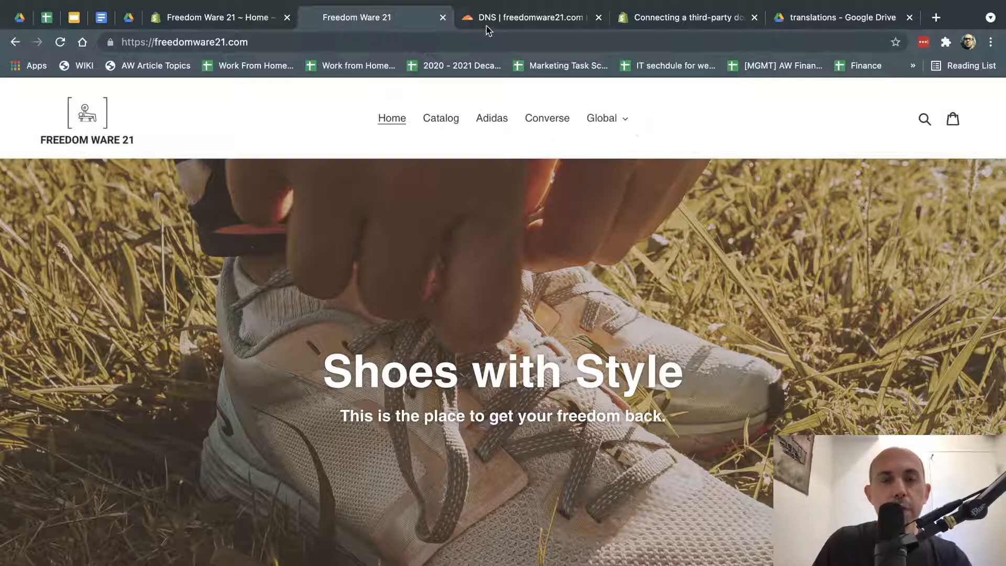
Step: Switch to the Shopify admin and open the store's Payments settings
click(256, 18)
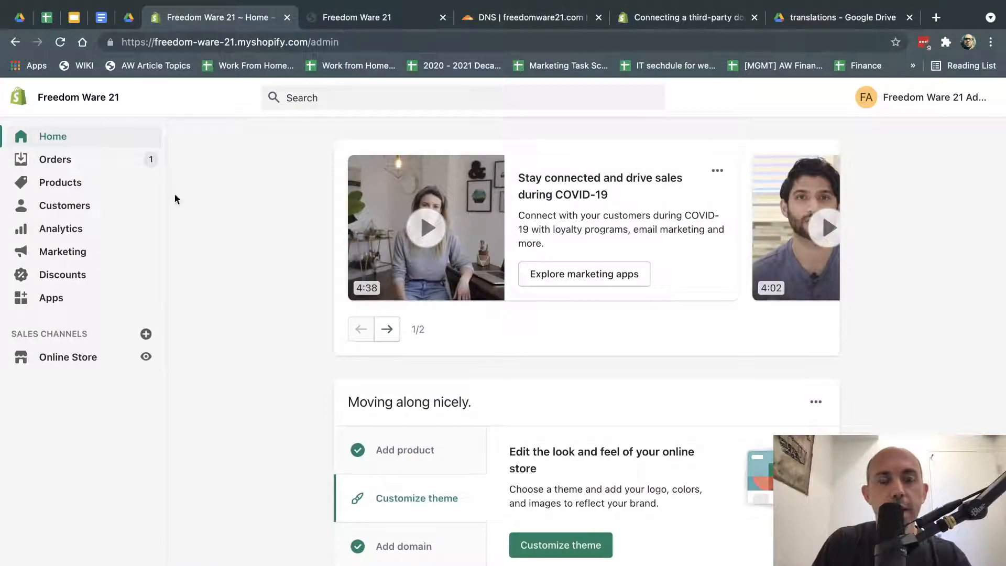
click(154, 557)
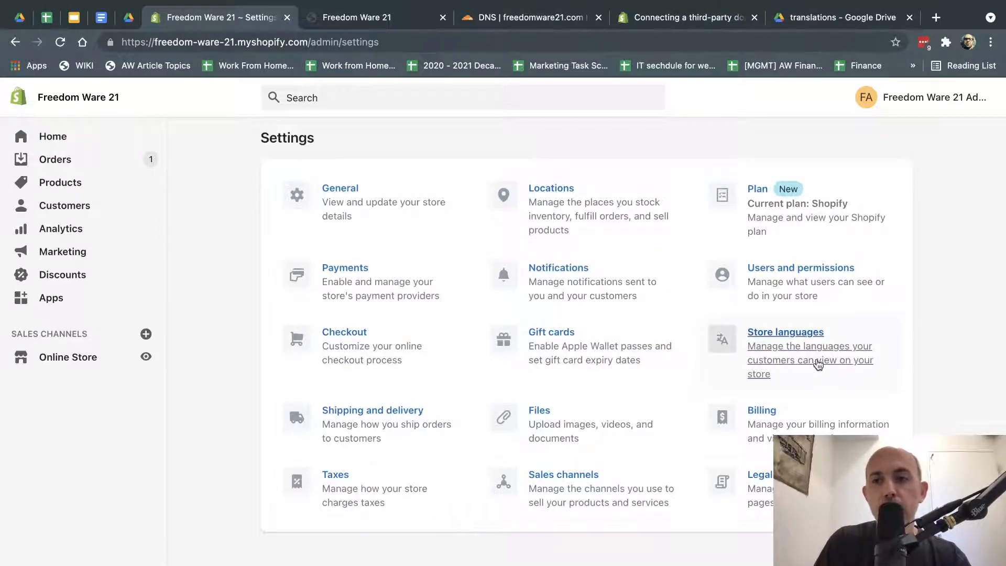
click(401, 269)
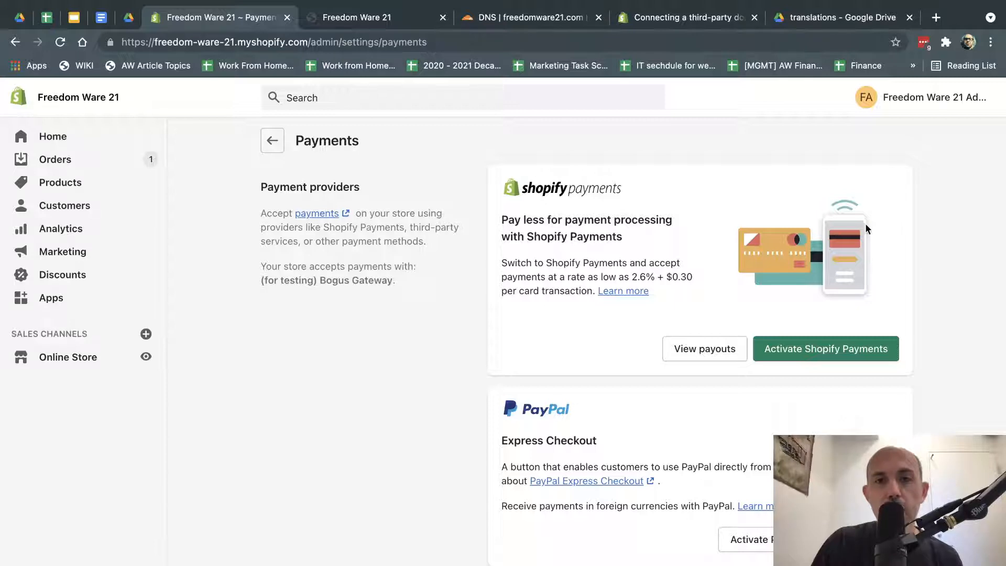
Step: Examine the payment providers offered for the store, including Shopify Payments and the testing Bogus Gateway
drag(172, 42, 301, 42)
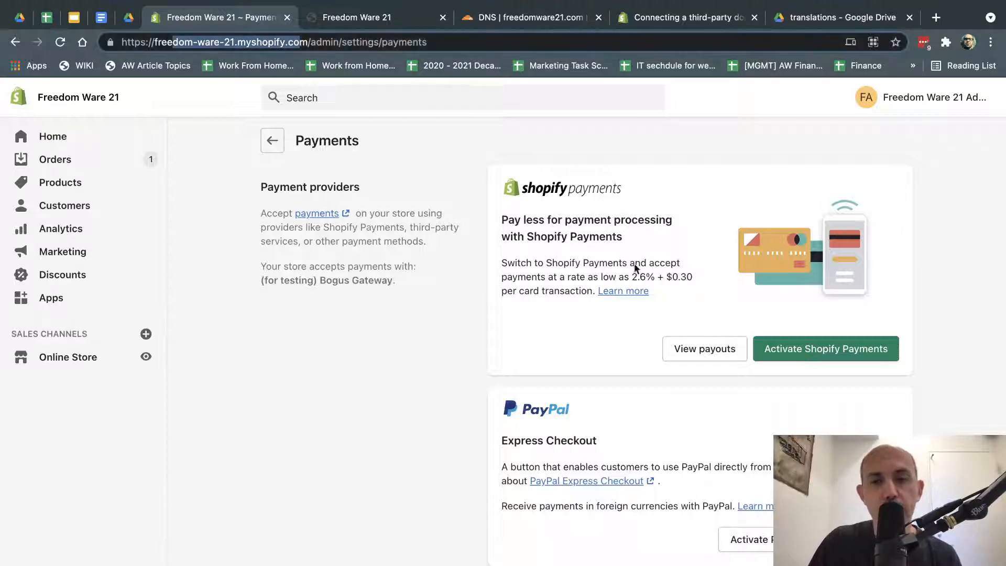
scroll(703, 381, down, 10)
scroll(703, 380, up, 3)
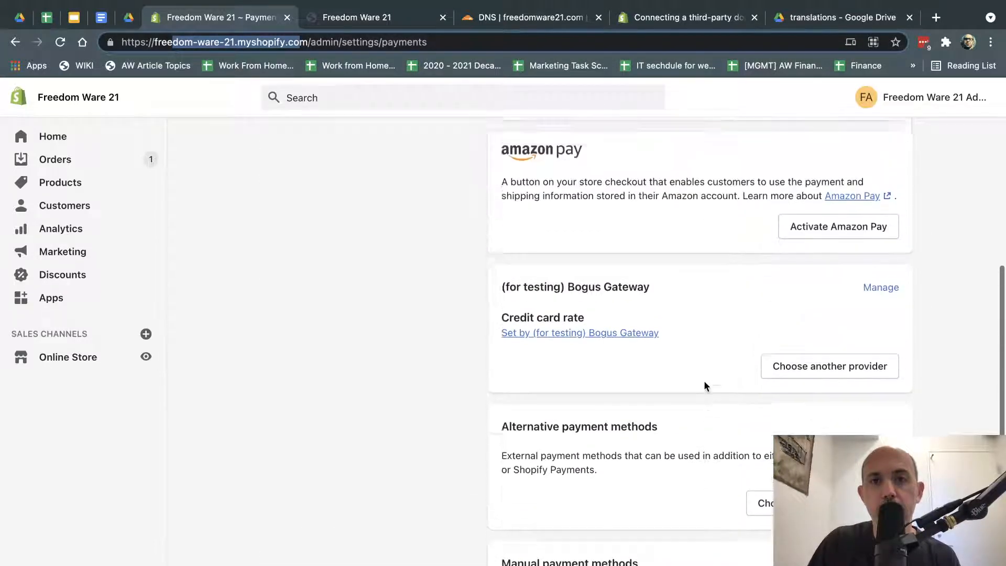
drag(528, 310, 664, 313)
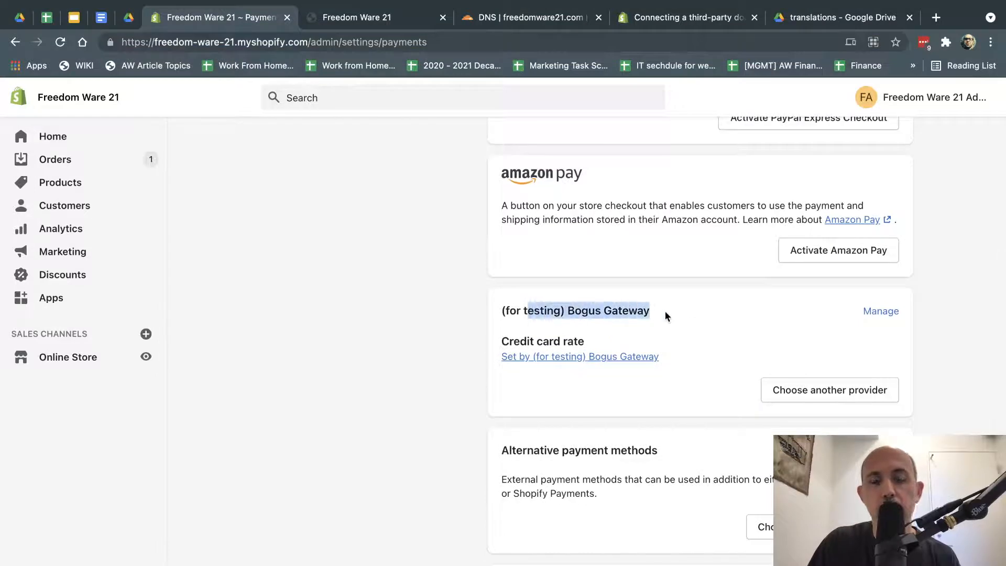
scroll(664, 310, up, 10)
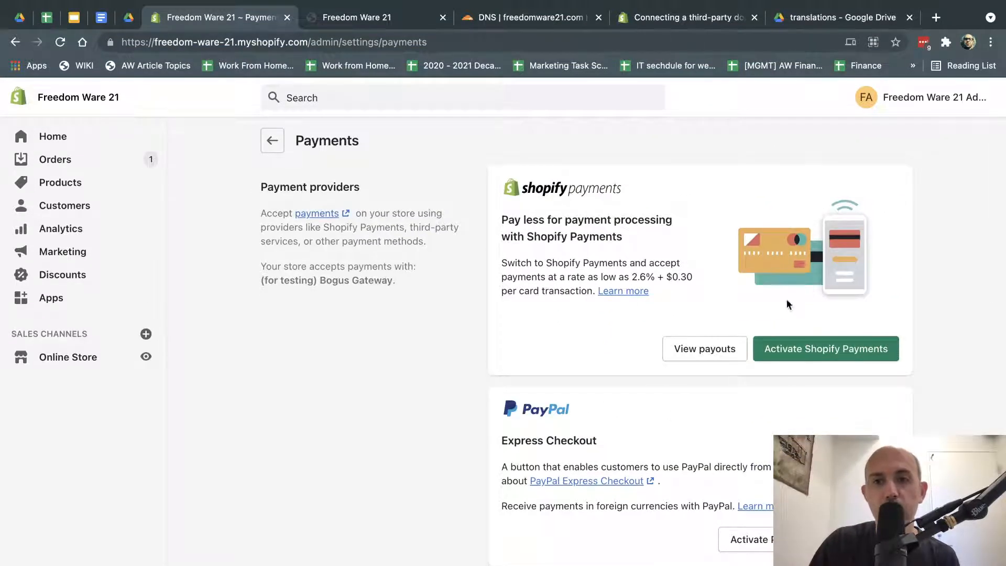
scroll(800, 380, down, 5)
scroll(800, 381, down, 6)
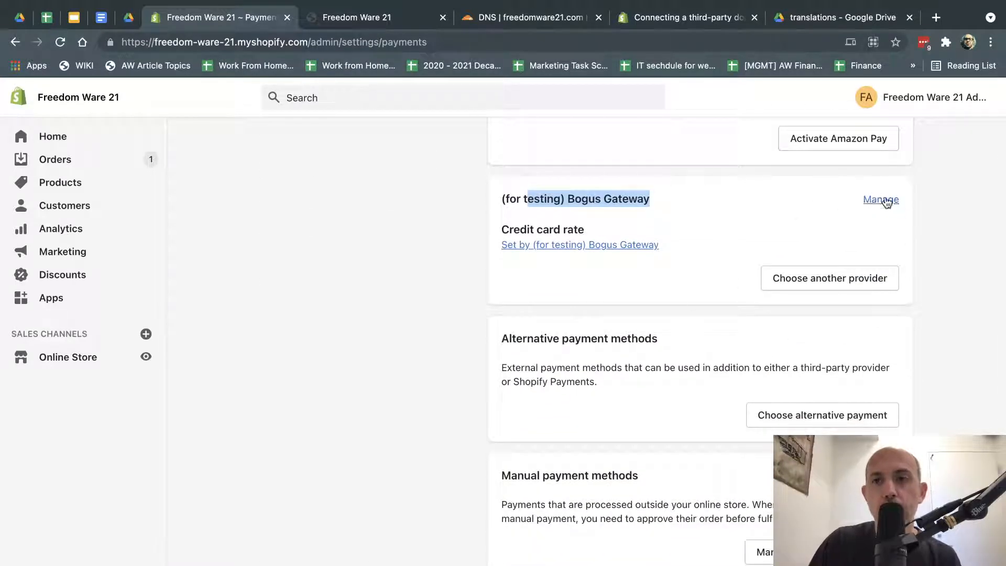
scroll(883, 201, up, 10)
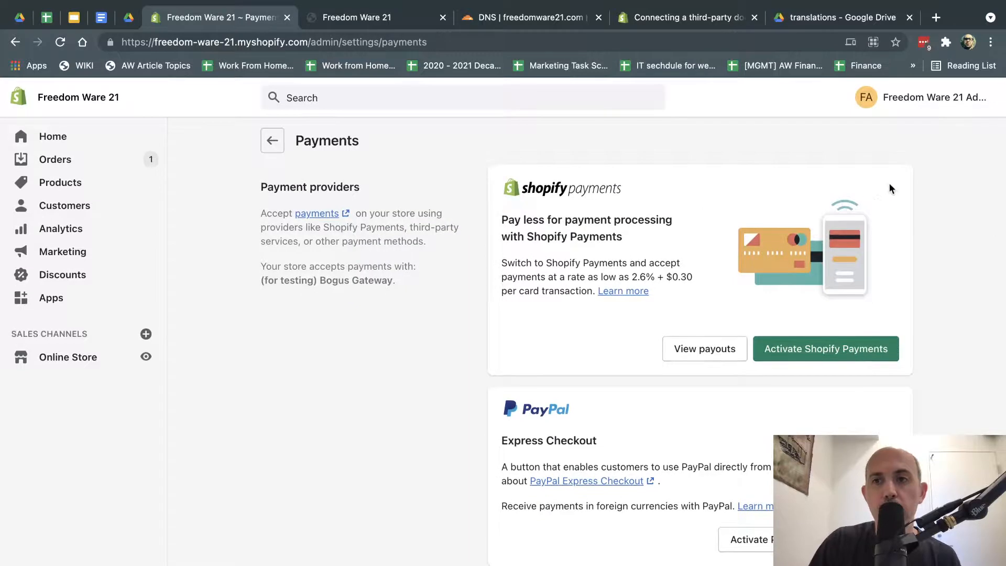
scroll(897, 214, down, 9)
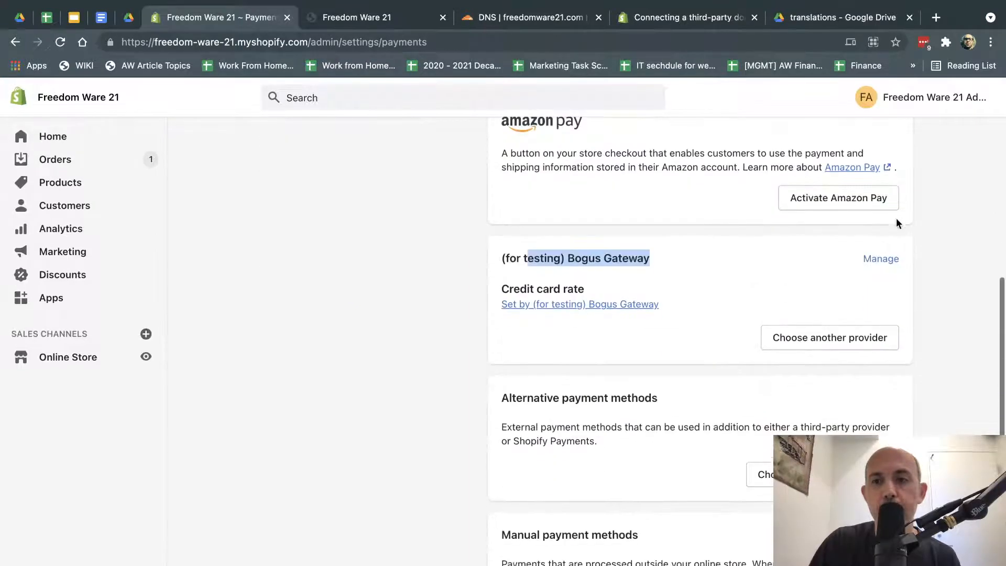
Step: Open the management page of the testing Bogus Gateway and find its list of countries/regions
click(879, 258)
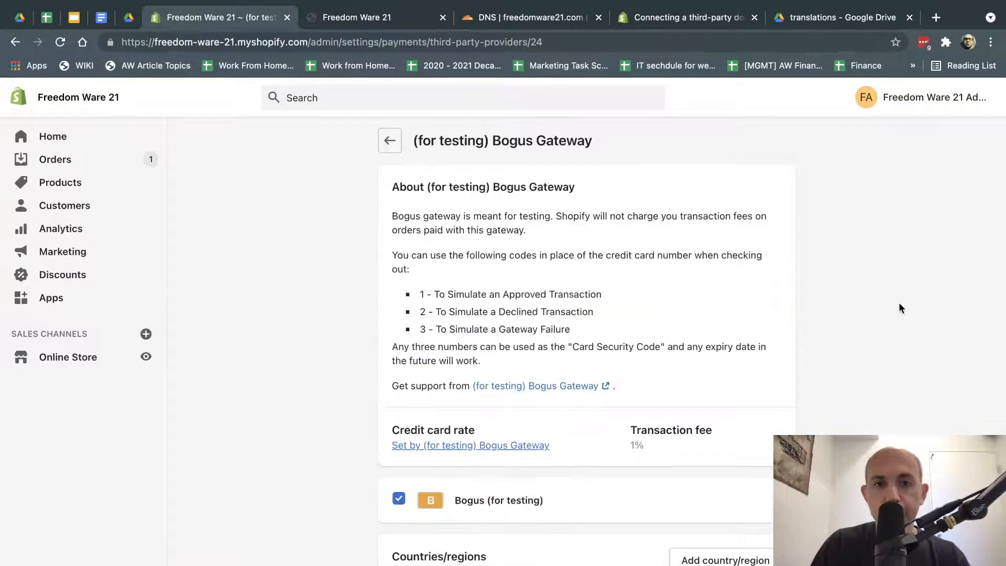
scroll(901, 309, down, 4)
drag(392, 360, 470, 361)
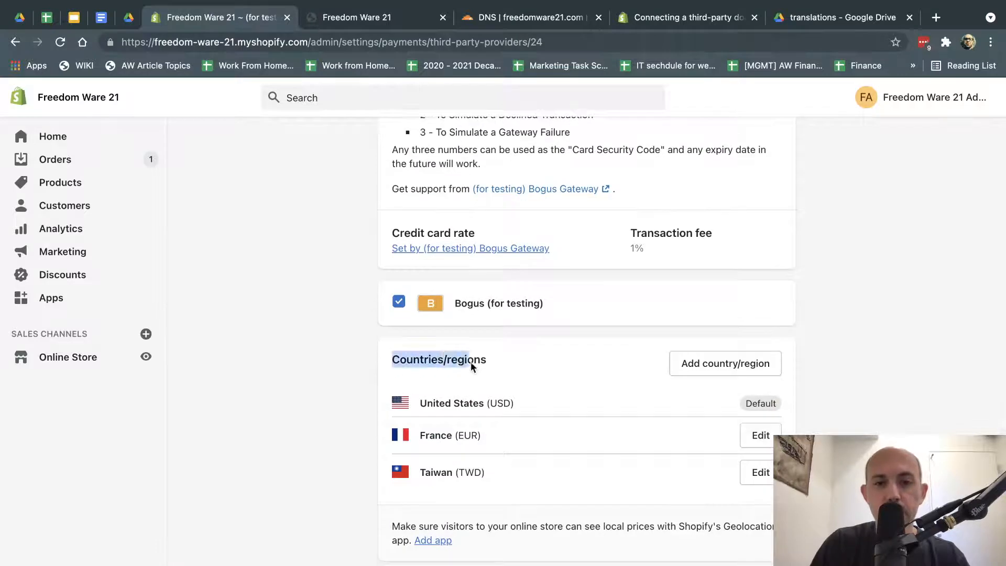
scroll(495, 361, down, 2)
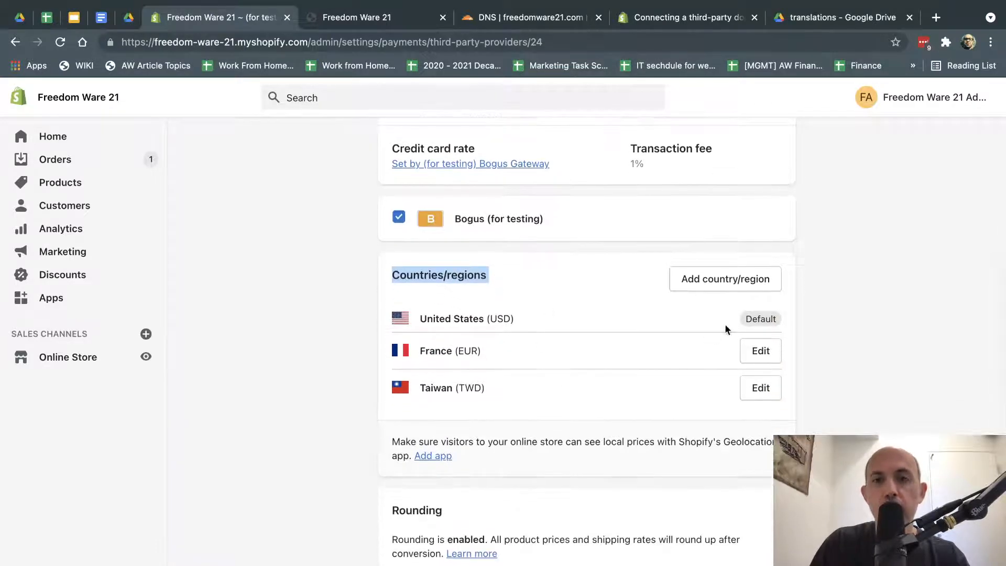
Step: Add Germany (EUR) to the payment gateway's countries/regions
click(725, 279)
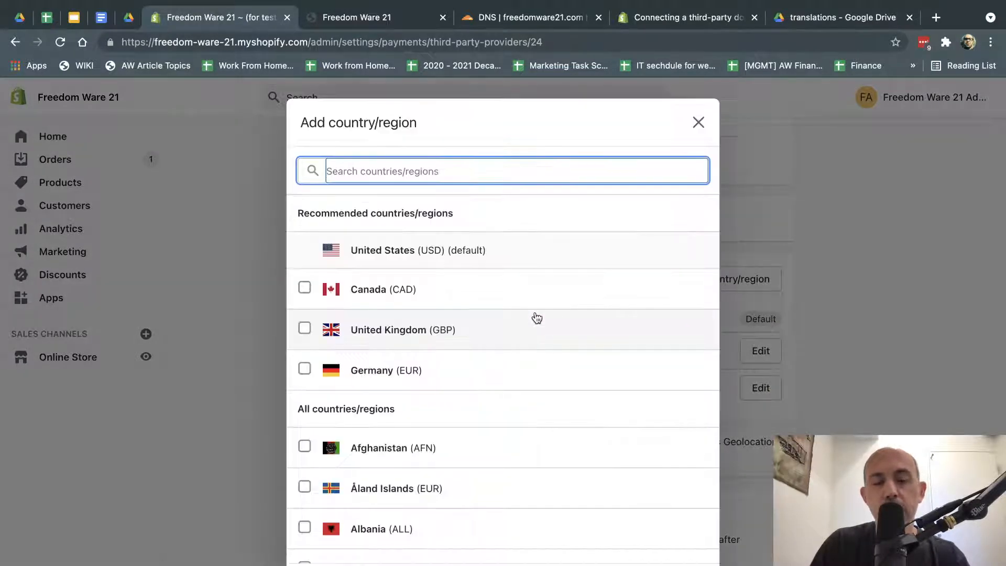
click(381, 372)
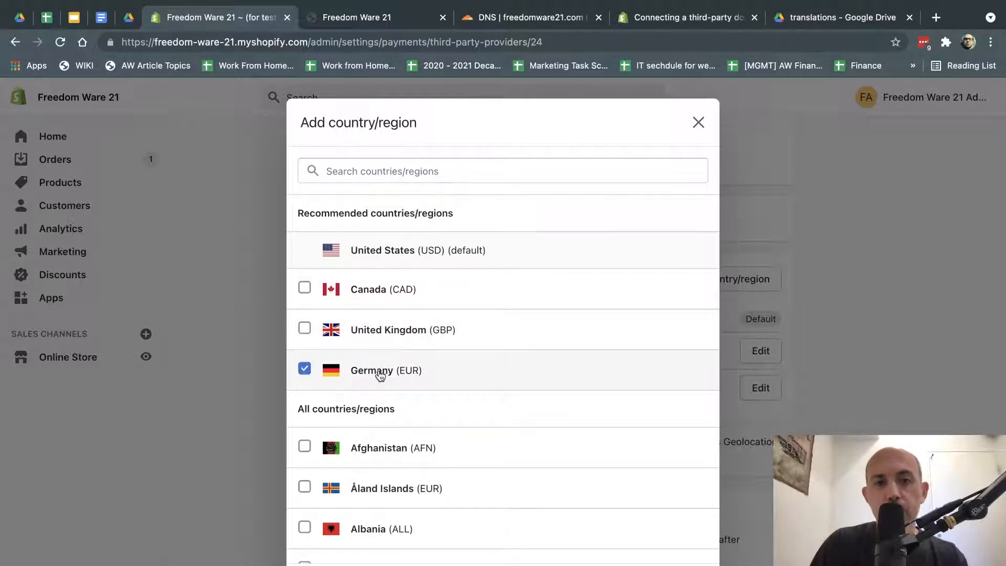
click(694, 565)
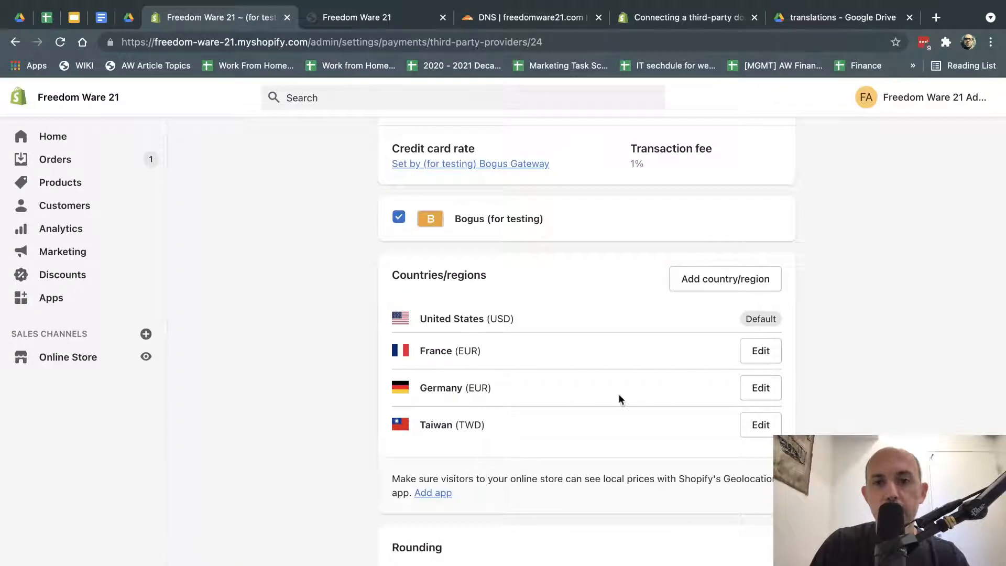
Step: Remove Germany from the store's countries/regions through its region settings
click(760, 389)
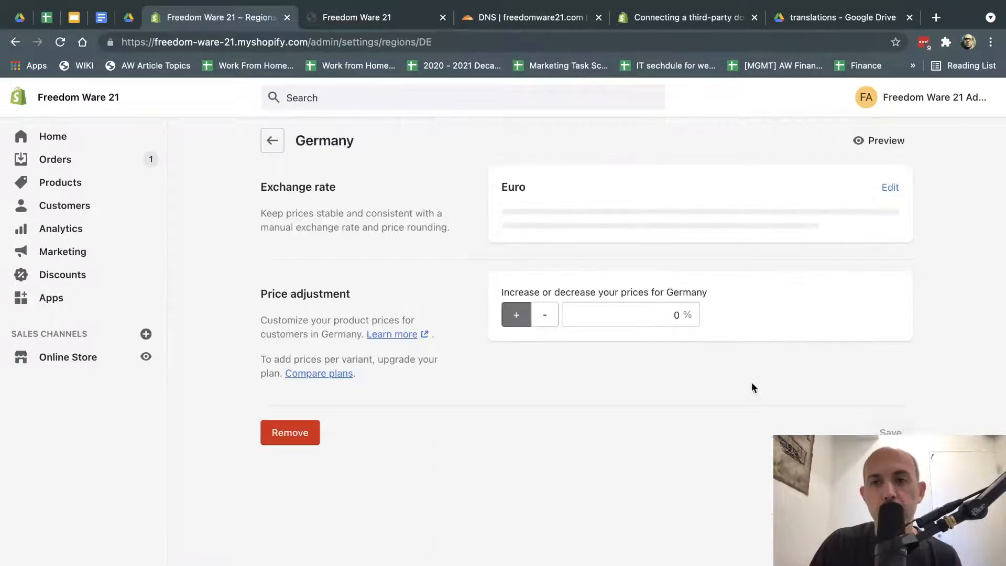
click(304, 435)
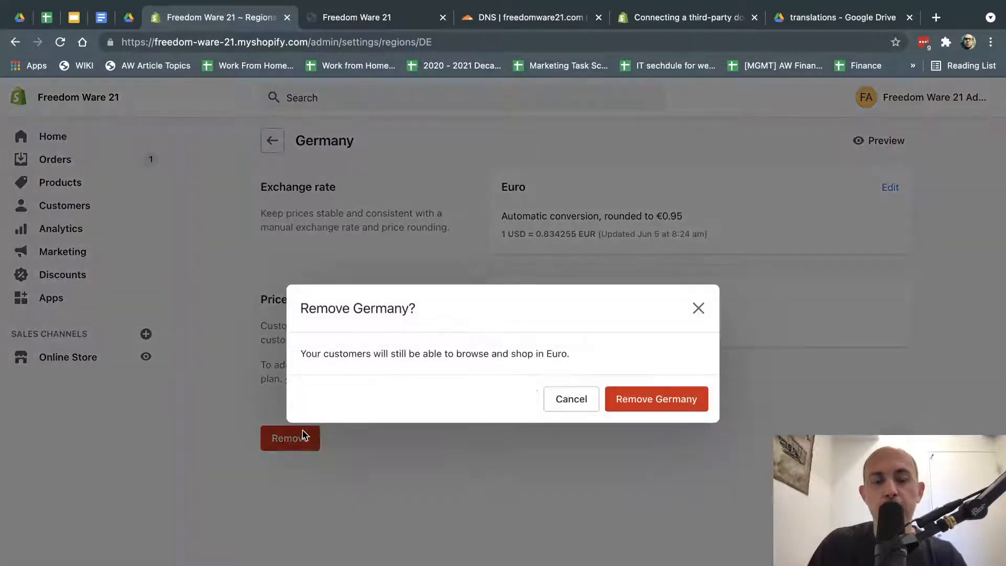
click(648, 397)
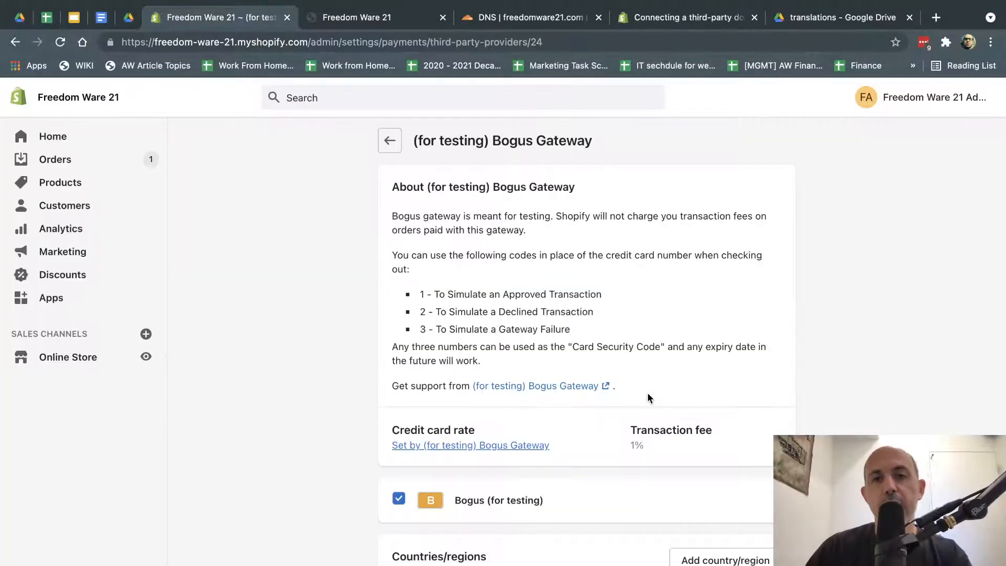
Step: Review the Bogus Gateway's countries/regions list, including Taiwan (TWD), and its rounding setting
scroll(646, 392, down, 3)
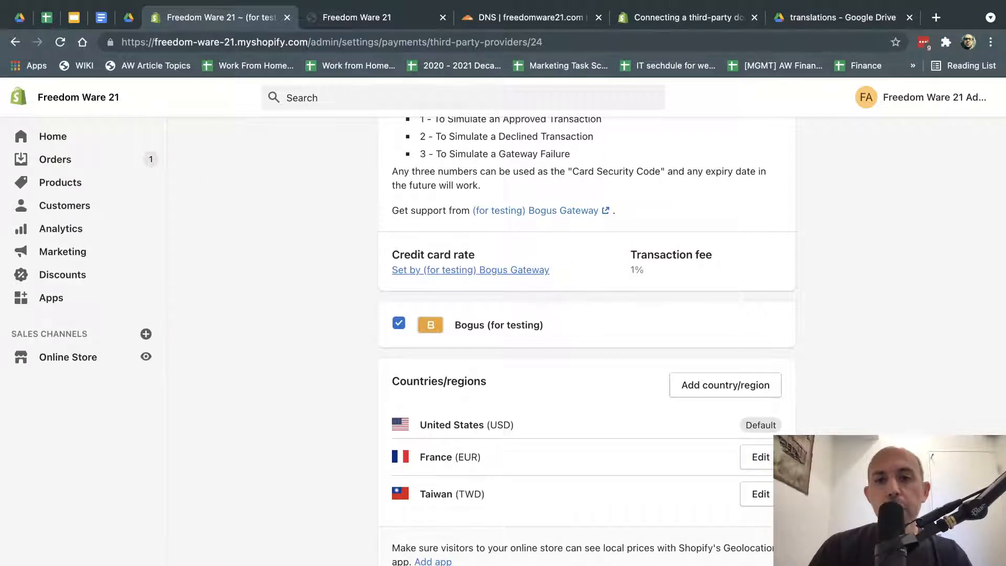
scroll(576, 472, down, 3)
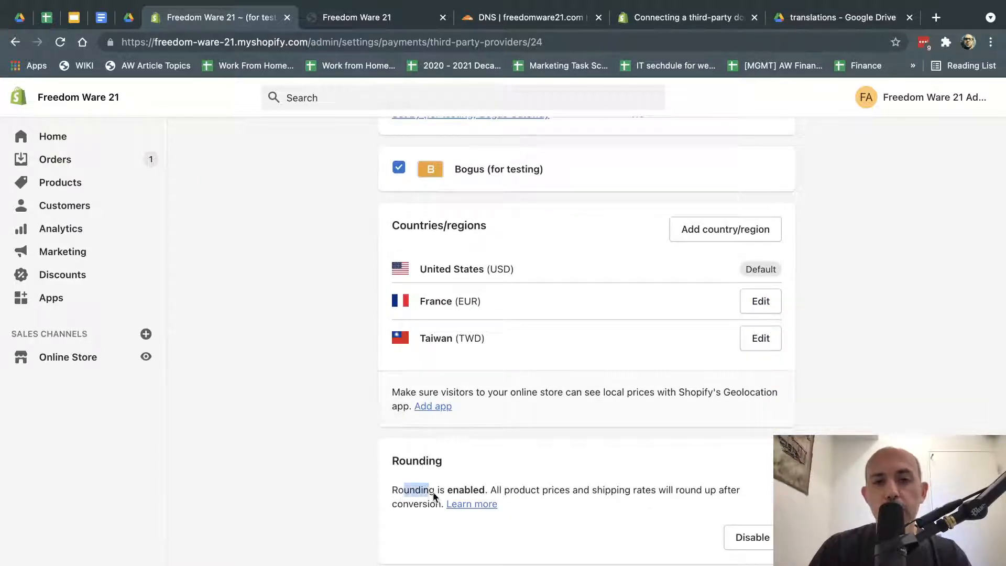
drag(433, 495, 484, 491)
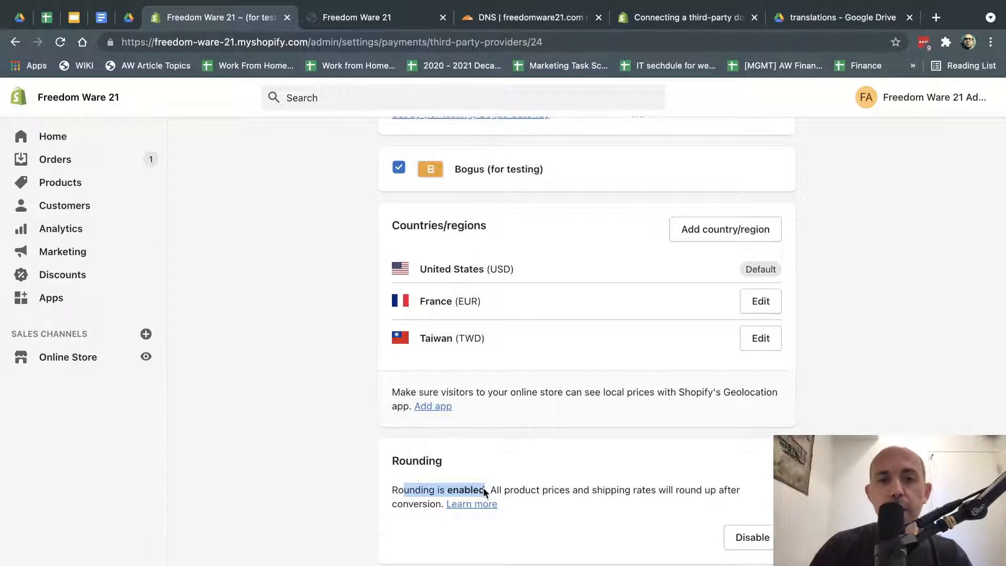
drag(425, 339, 494, 343)
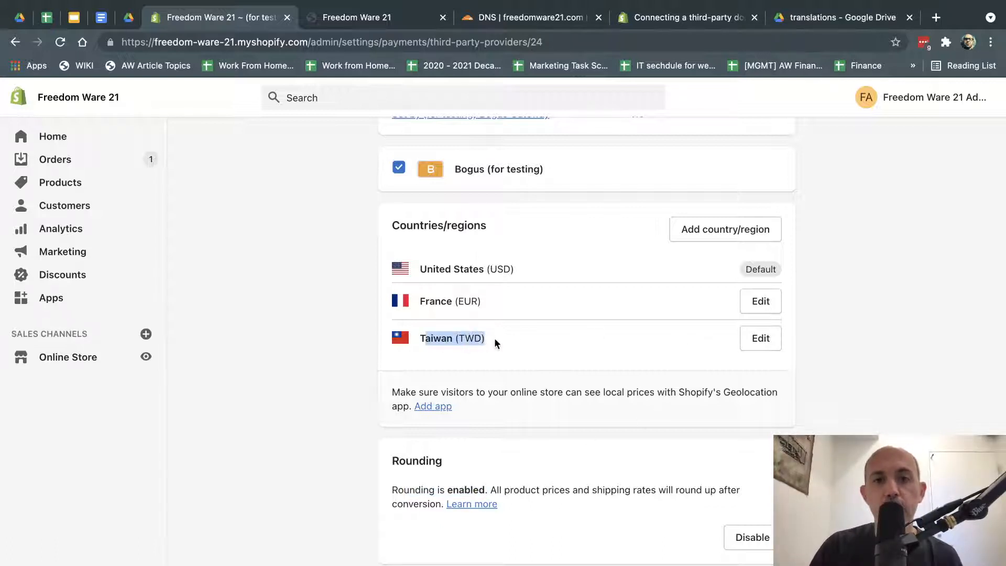
Step: Inspect Taiwan's exchange rate and rounding options for the New Taiwan Dollar, cancel the edit and return to the gateway's countries/regions
click(760, 338)
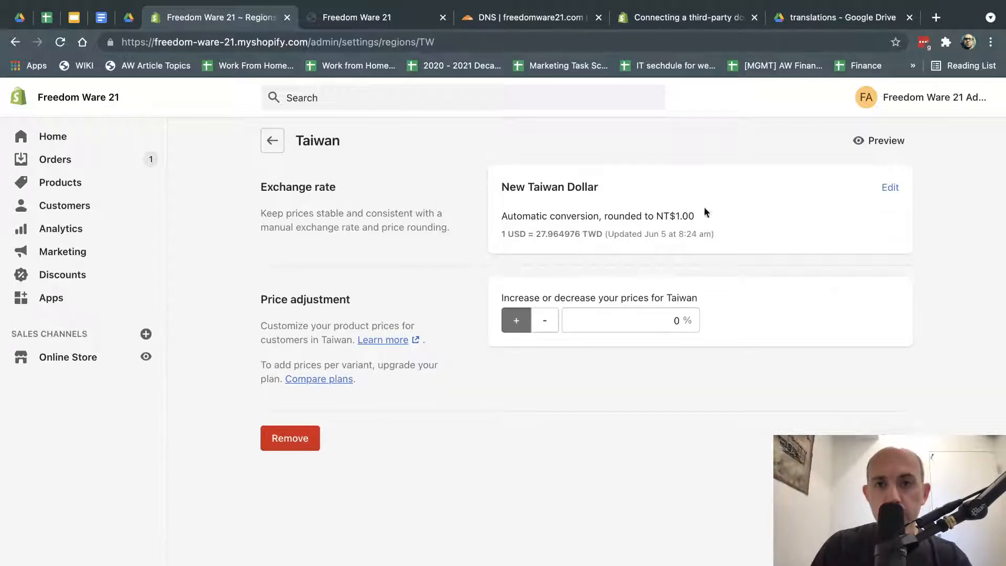
click(889, 188)
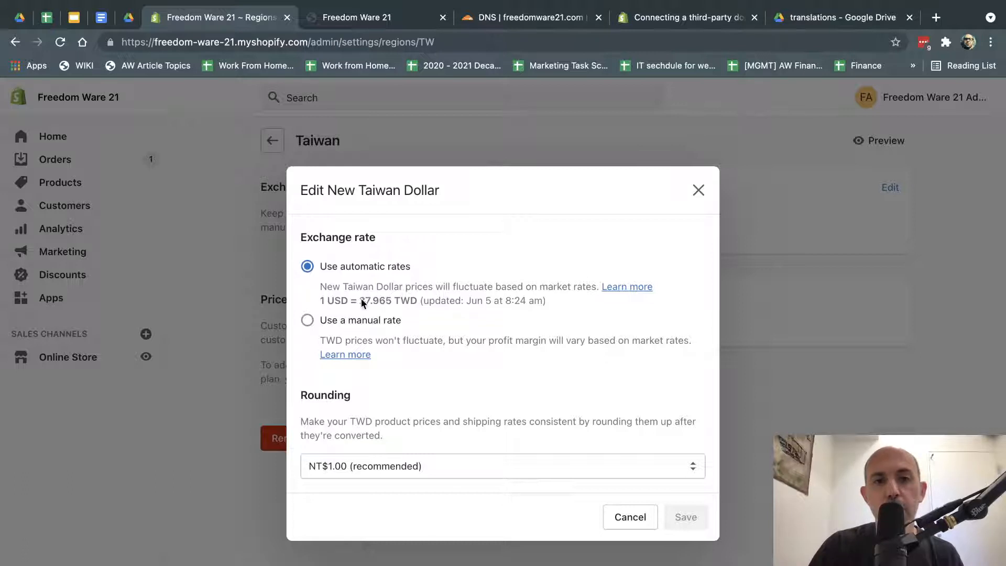
drag(361, 302, 393, 304)
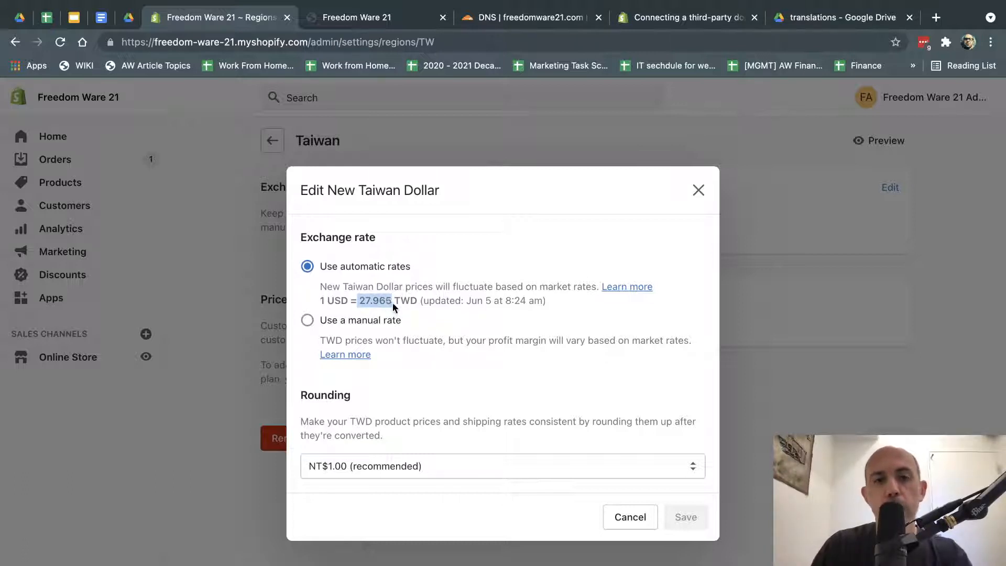
click(454, 462)
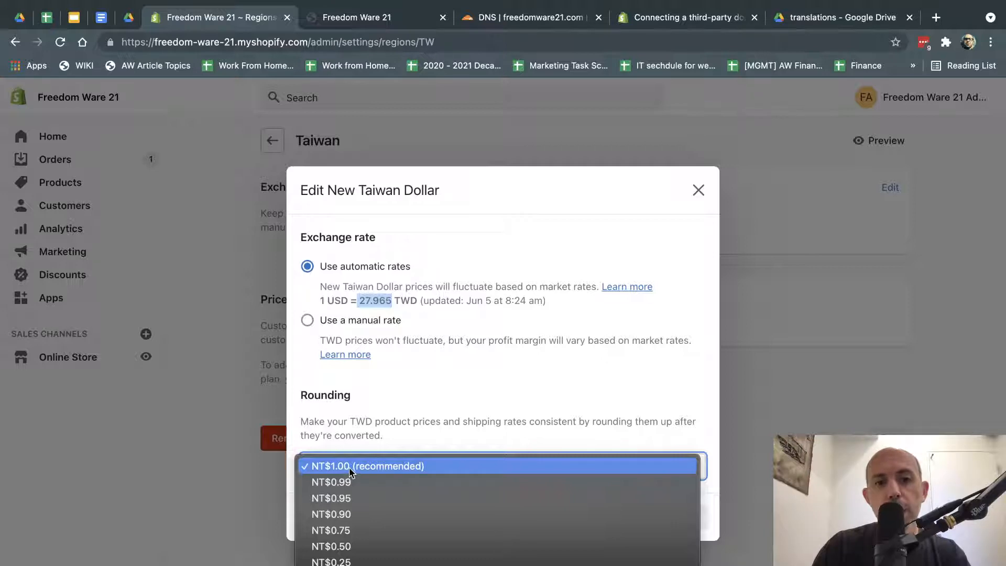
click(552, 393)
click(620, 518)
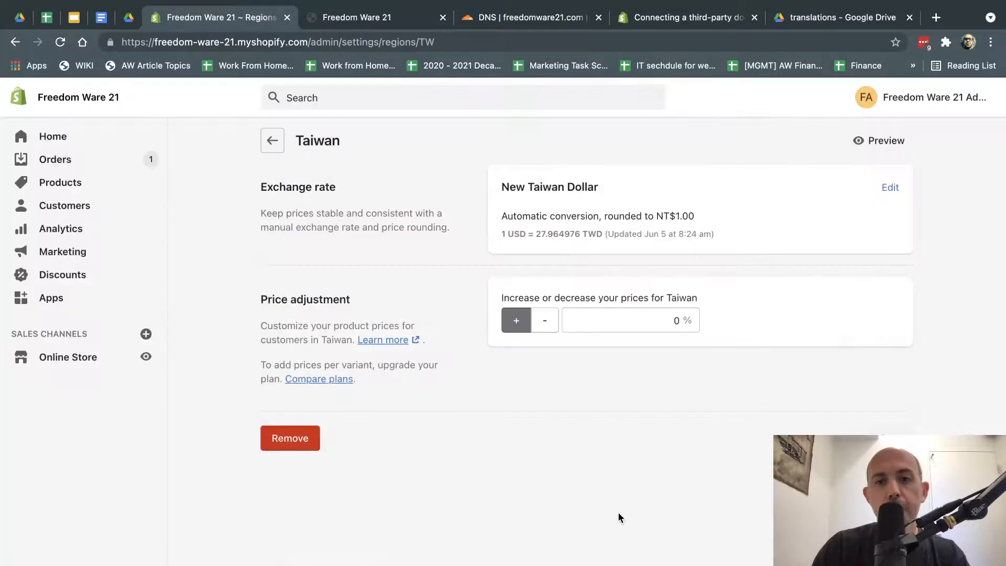
click(273, 141)
scroll(667, 555, down, 4)
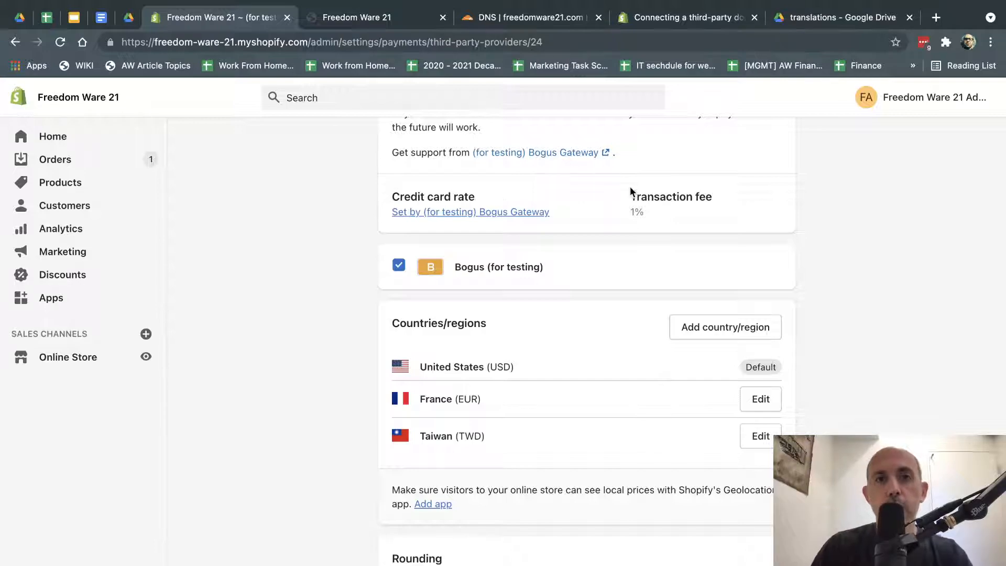
Step: Switch to the live storefront and check which countries and currencies its footer selector offers
click(385, 17)
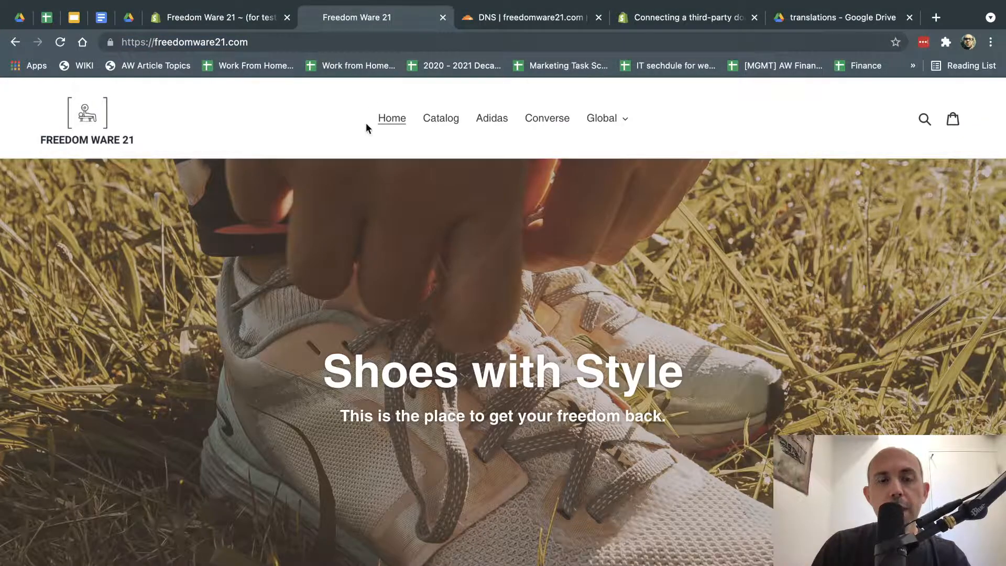
scroll(366, 120, down, 10)
scroll(369, 112, up, 12)
scroll(369, 115, down, 12)
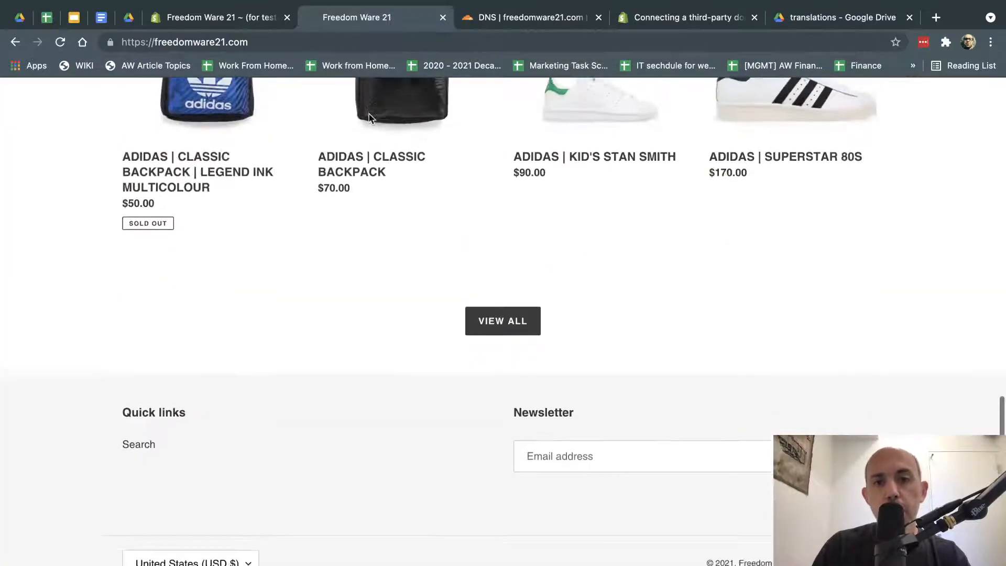
scroll(369, 115, up, 1)
click(191, 564)
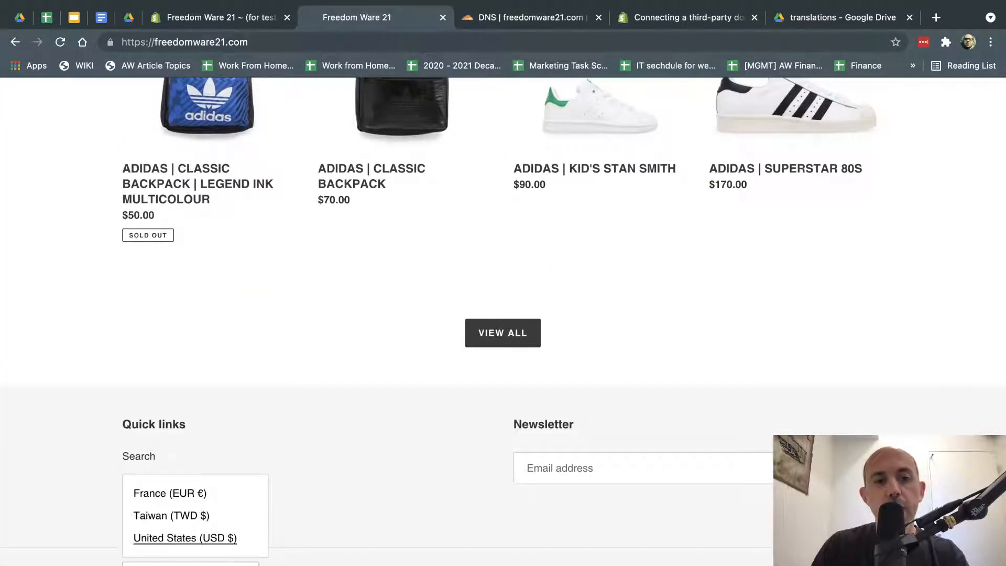
click(337, 441)
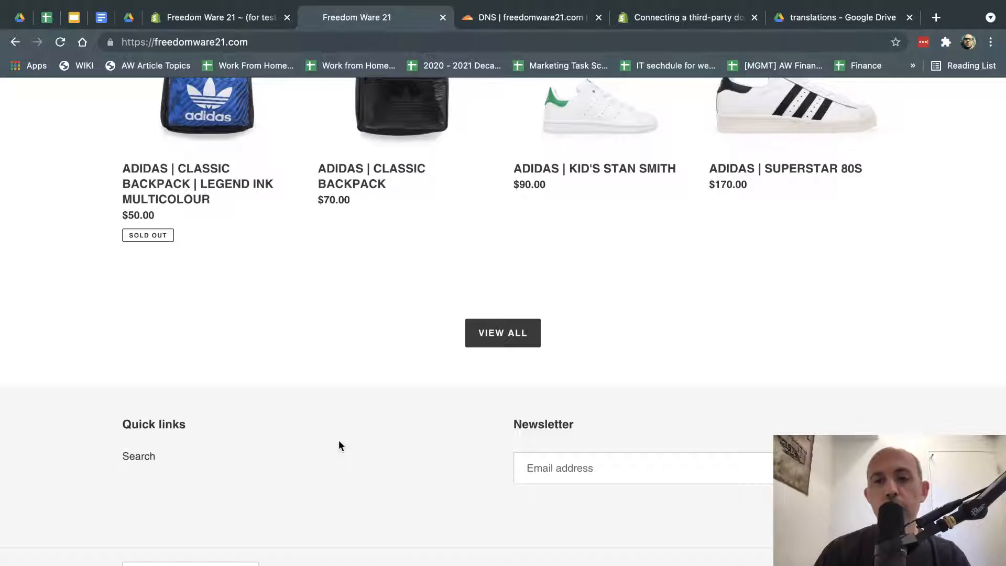
Step: Open the online store's themes in a separate browser tab and start customizing the live Debut theme
click(244, 20)
super+click(87, 360)
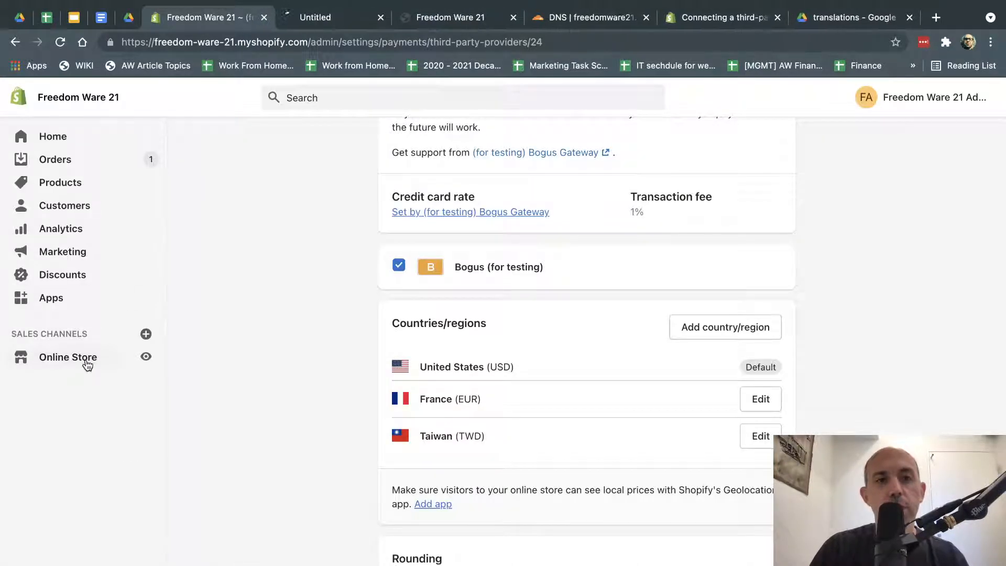
click(361, 20)
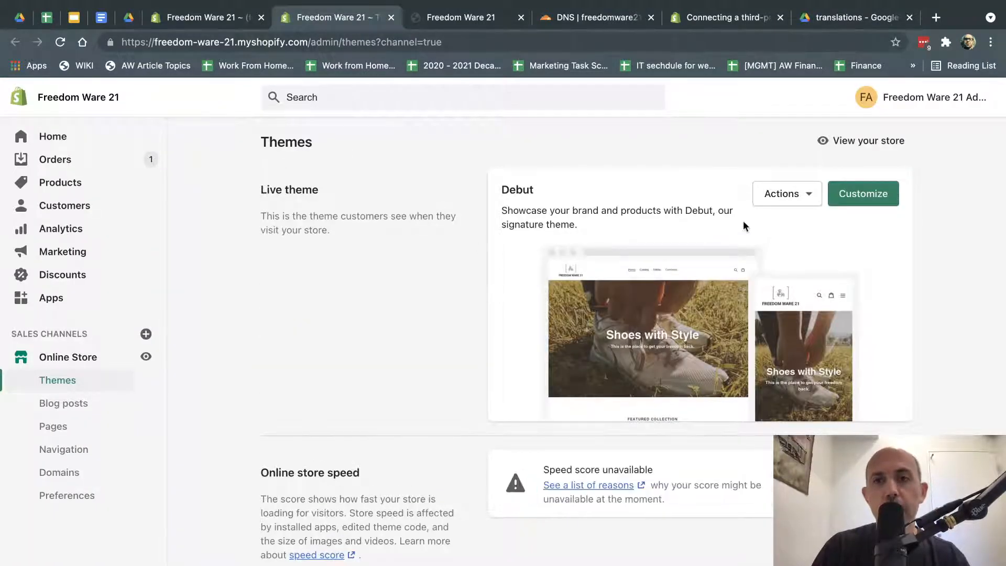
click(782, 194)
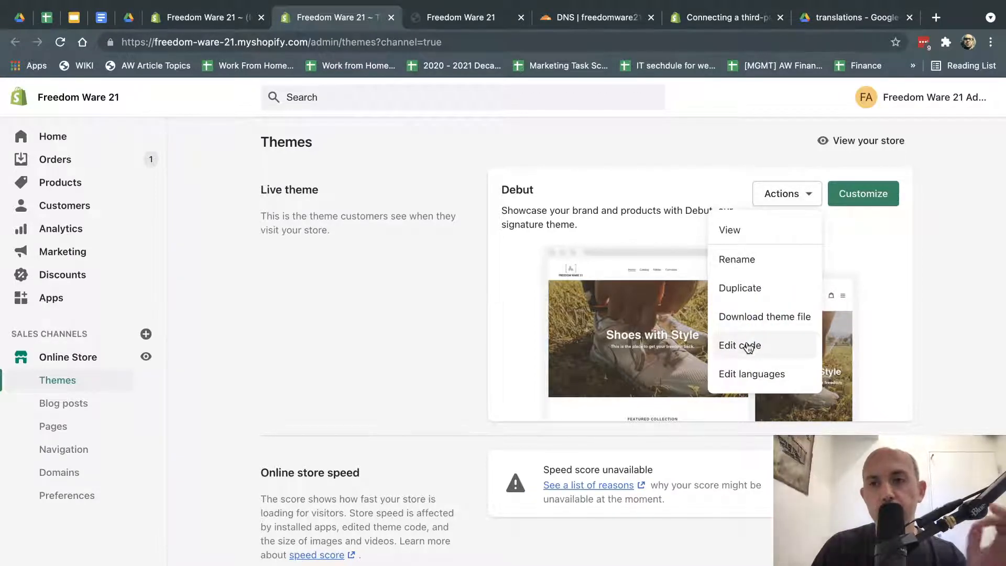
click(996, 242)
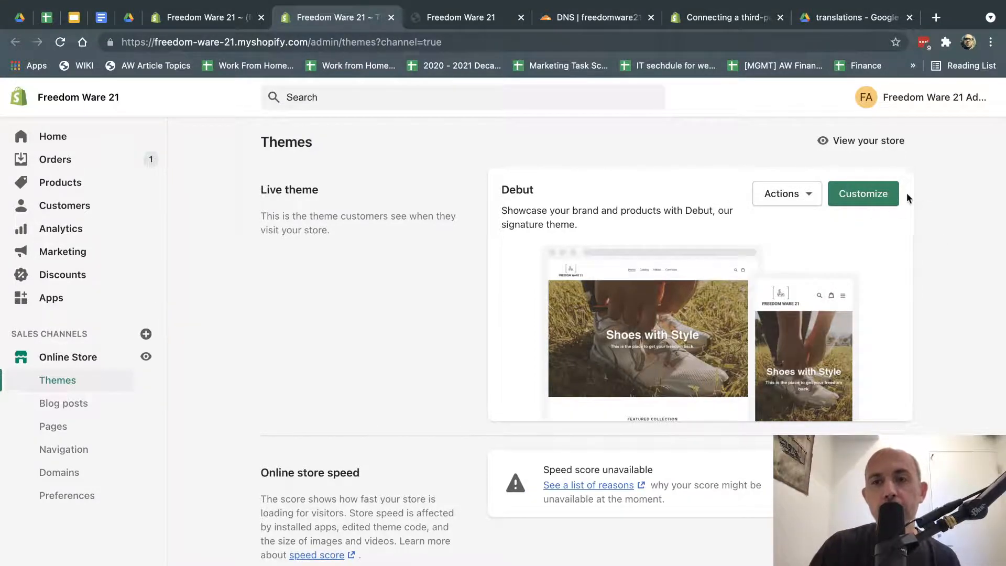
click(861, 194)
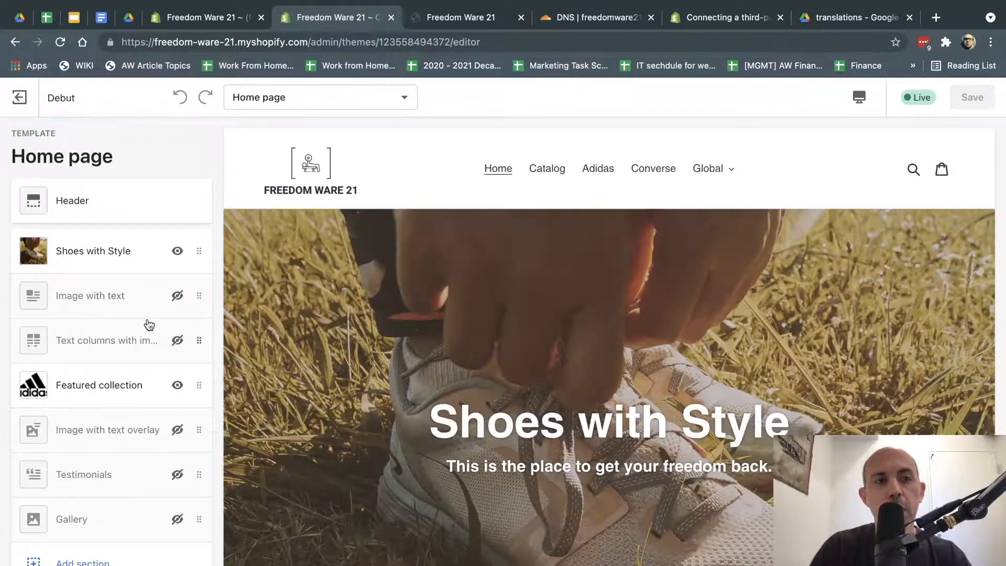
Step: Check the language selector and country/region selector options in the theme's footer section, then exit the theme editor
scroll(105, 419, down, 3)
click(84, 481)
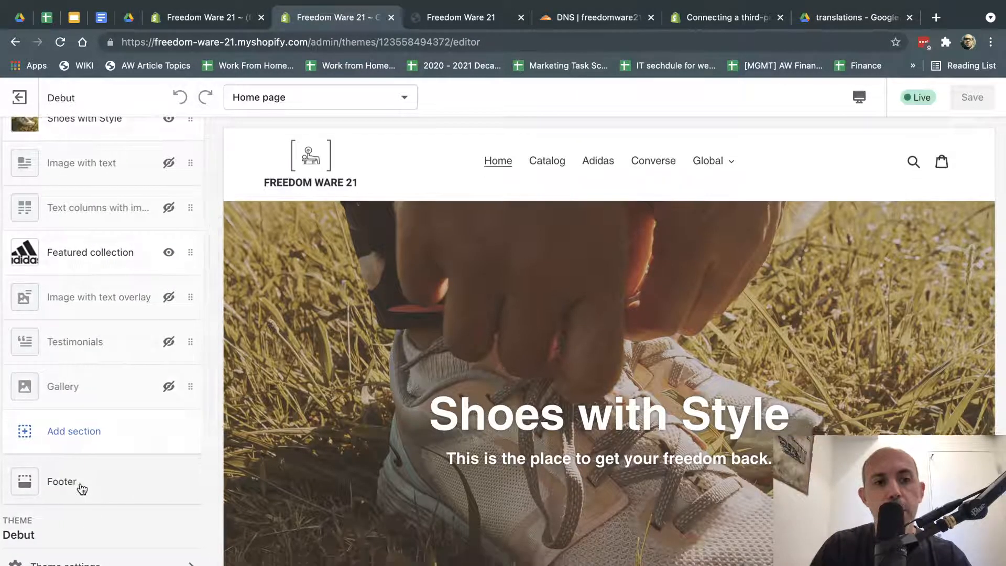
scroll(159, 466, down, 4)
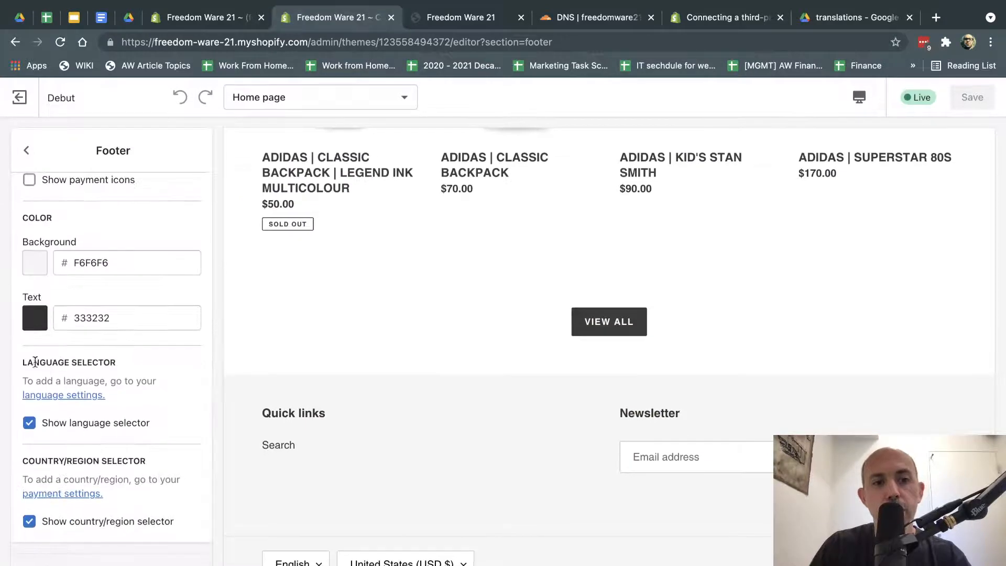
drag(22, 362, 123, 363)
drag(36, 461, 131, 460)
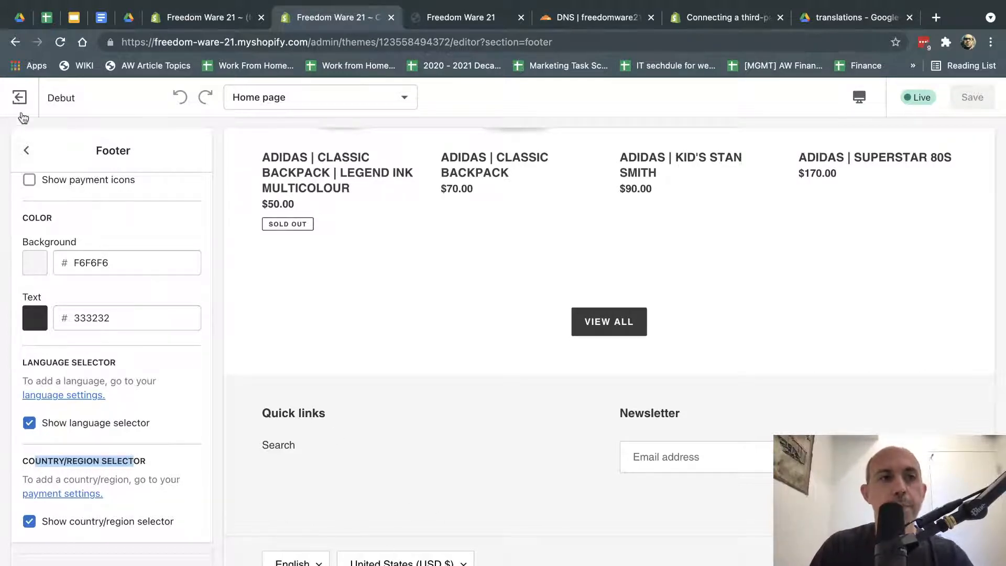
click(19, 97)
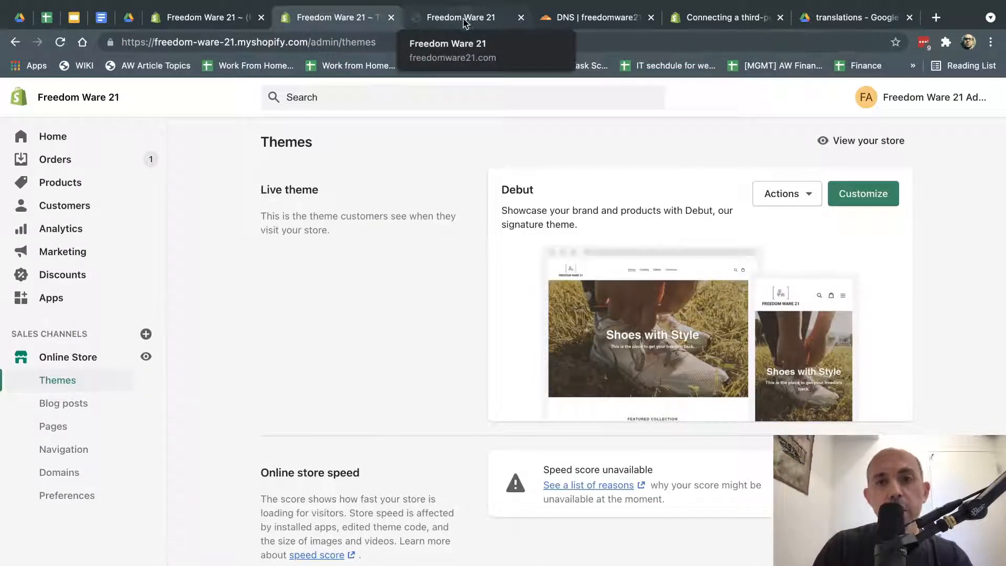
Step: Look over the storefront's featured collection prices and its header navigation up to the Global menu
click(461, 18)
scroll(492, 267, up, 10)
scroll(471, 314, down, 8)
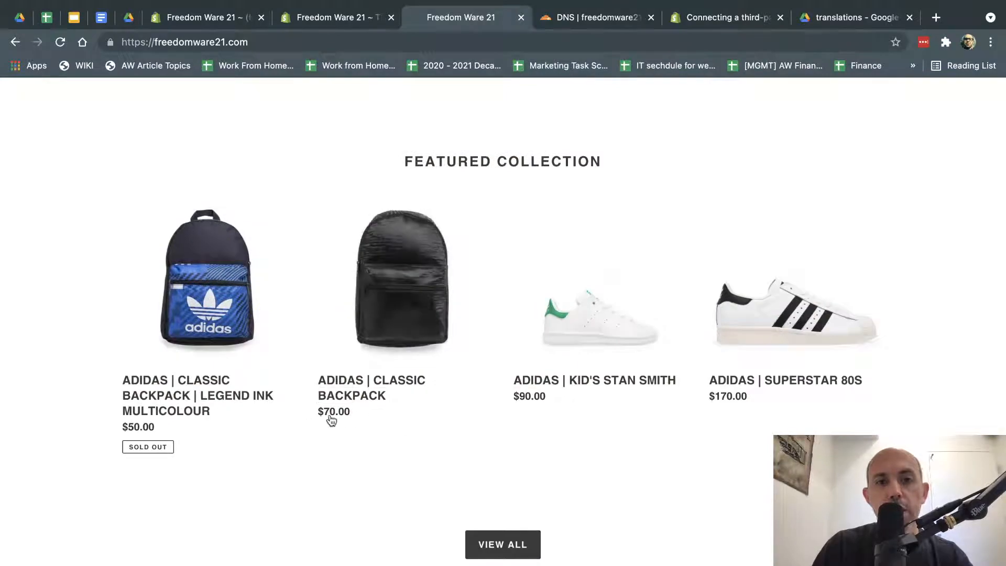
scroll(367, 416, up, 10)
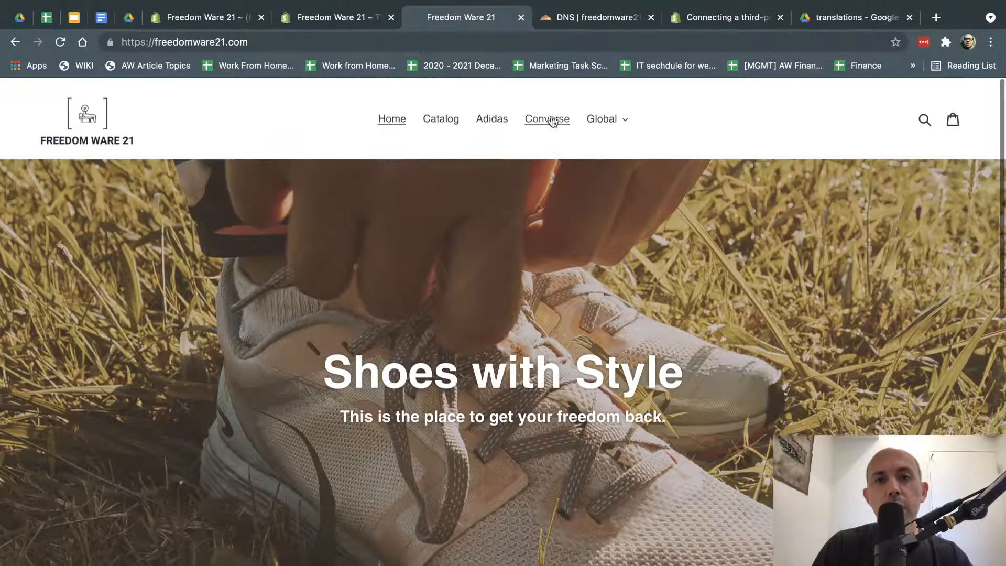
mouse_move(609, 123)
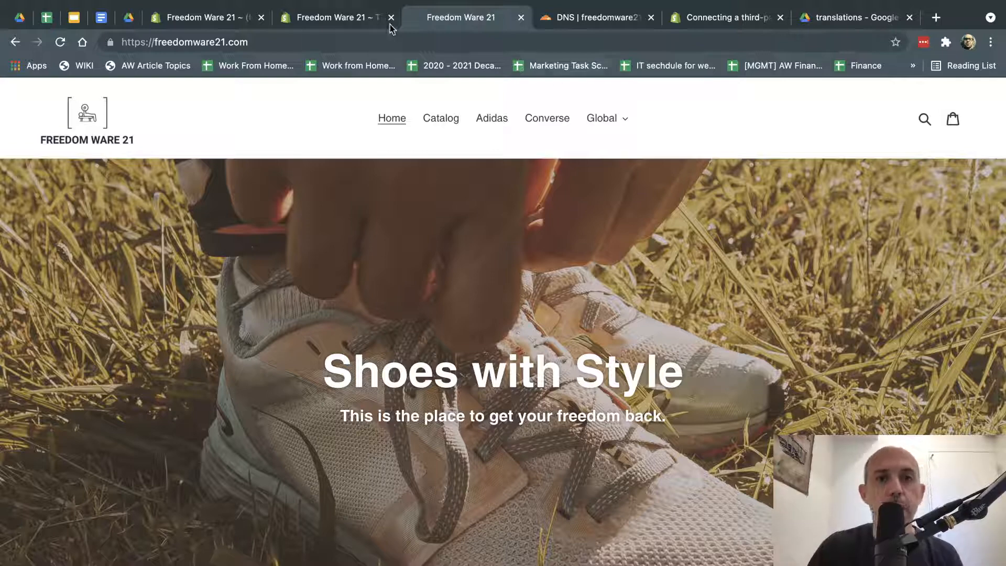
Step: Return to the store admin and open the Store languages settings to review the default language
click(343, 17)
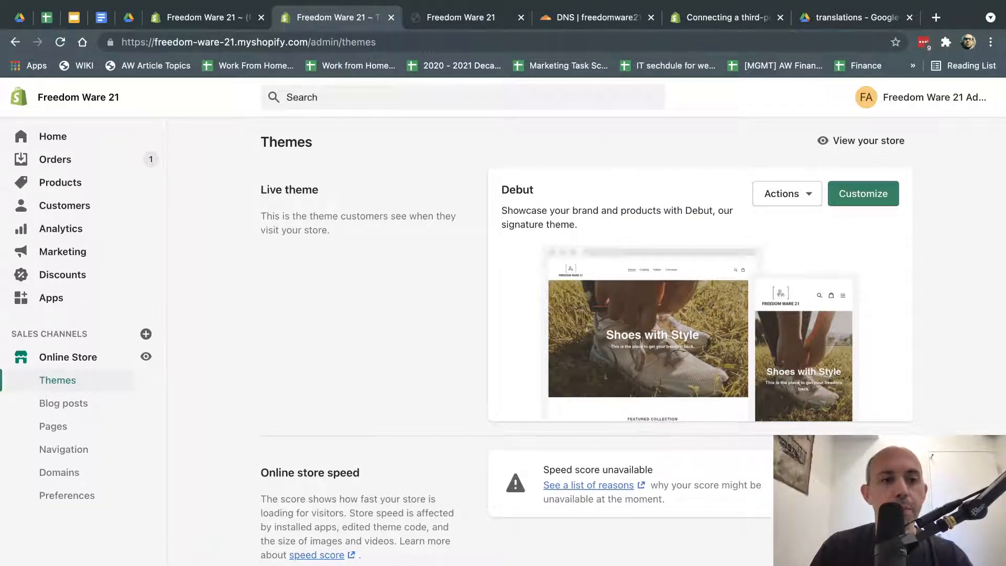
click(68, 565)
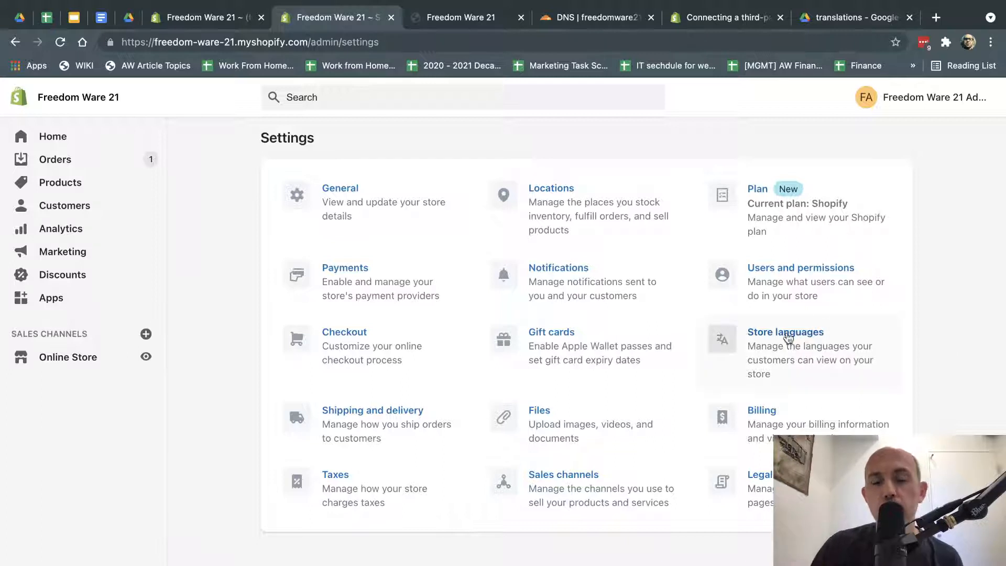
click(832, 362)
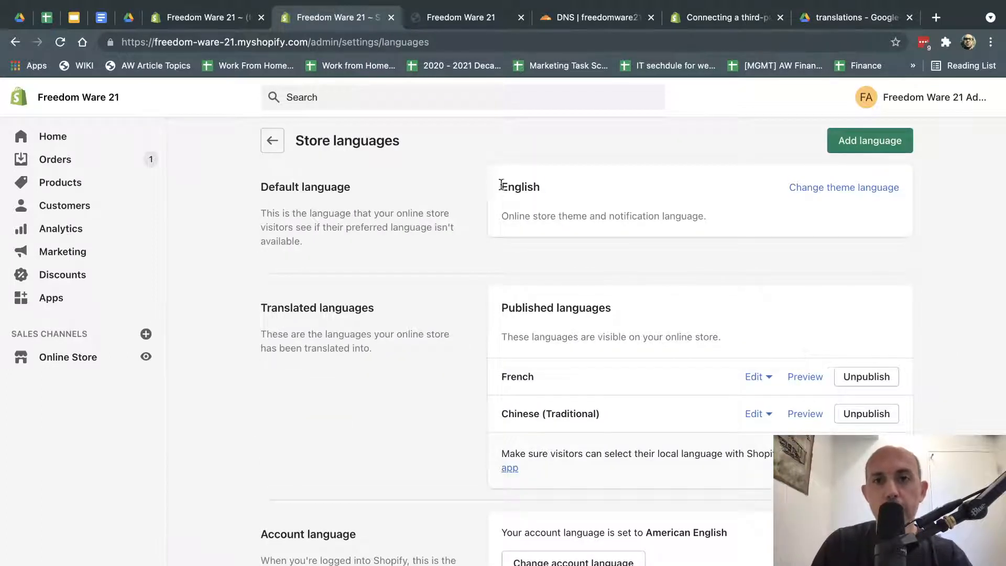
drag(495, 187, 542, 188)
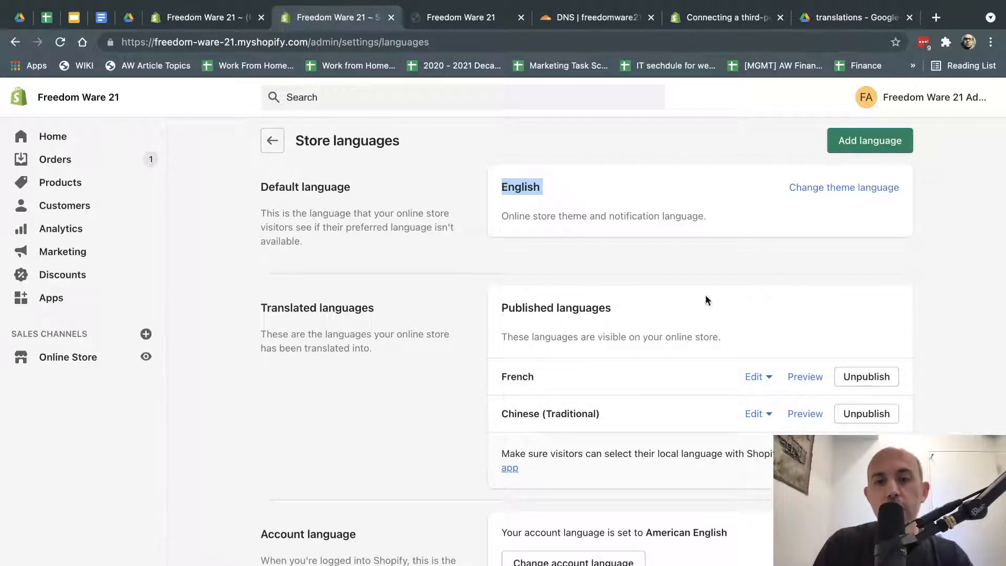
Step: Add Dutch as a store language and locate it among the unpublished languages
click(872, 141)
click(488, 361)
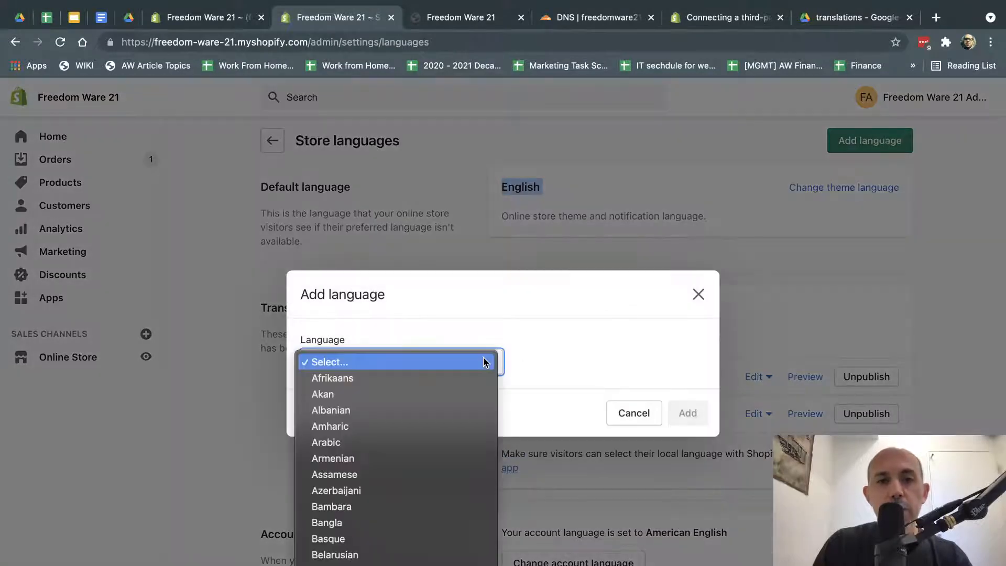
scroll(471, 439, down, 7)
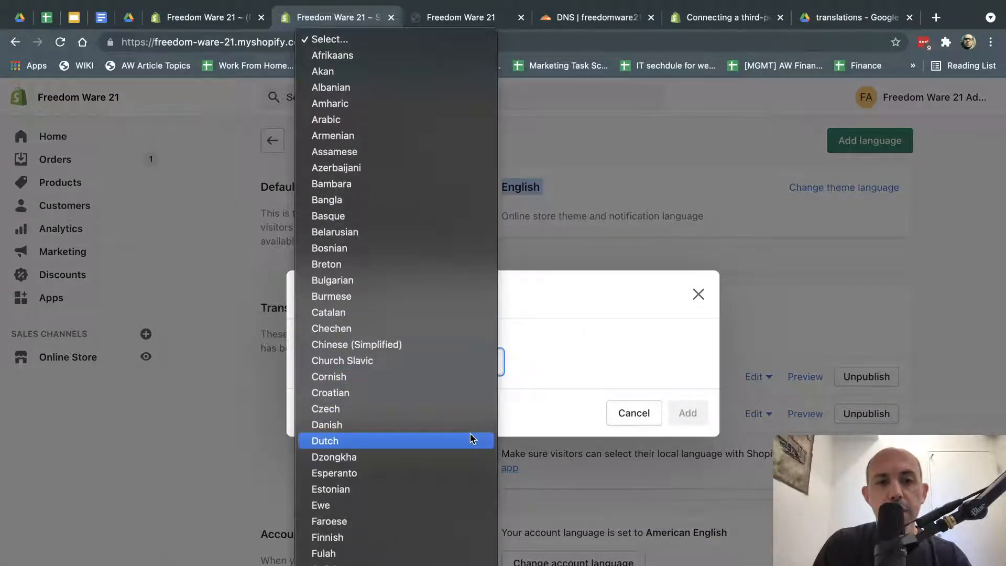
click(461, 440)
click(699, 413)
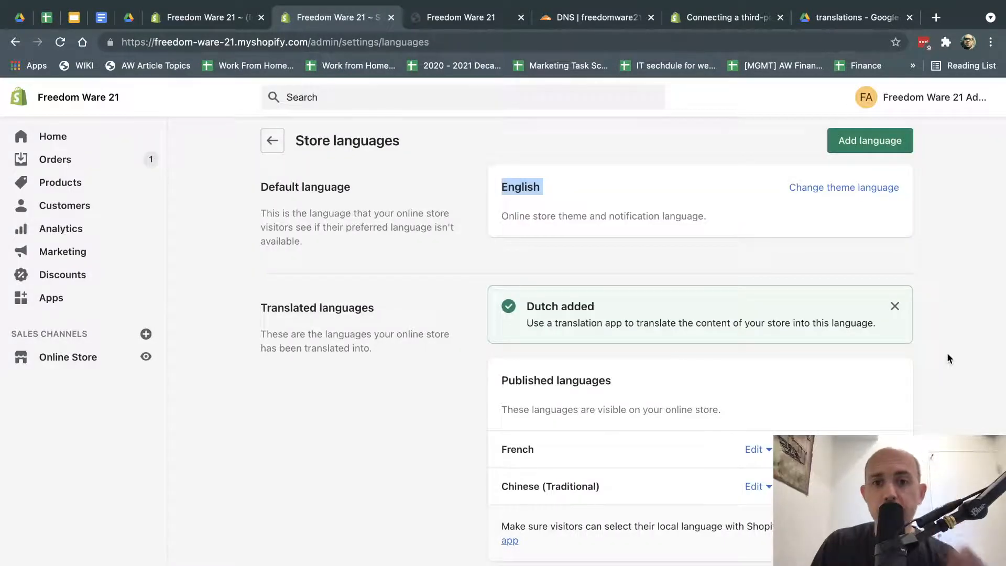
scroll(947, 357, down, 5)
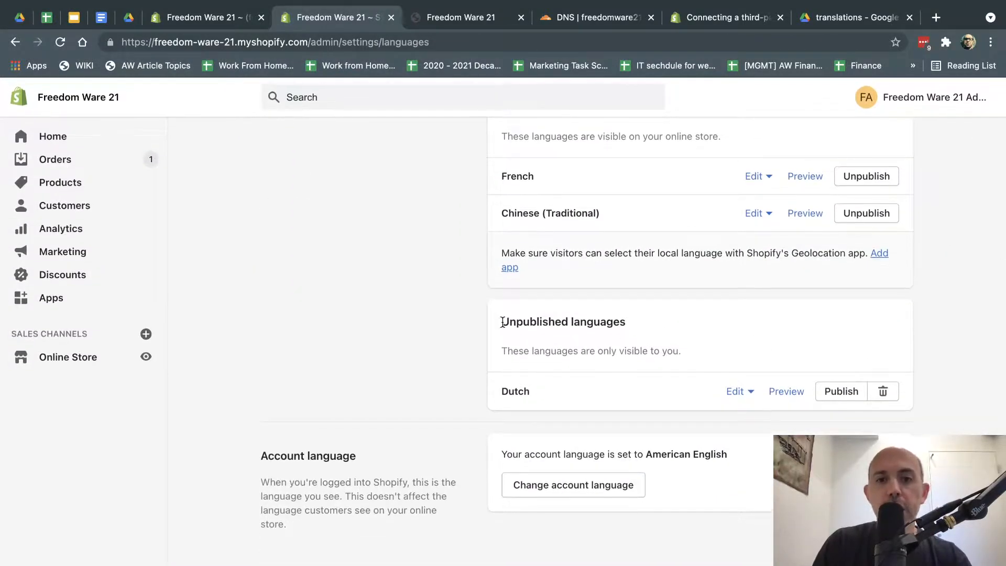
drag(502, 322, 633, 327)
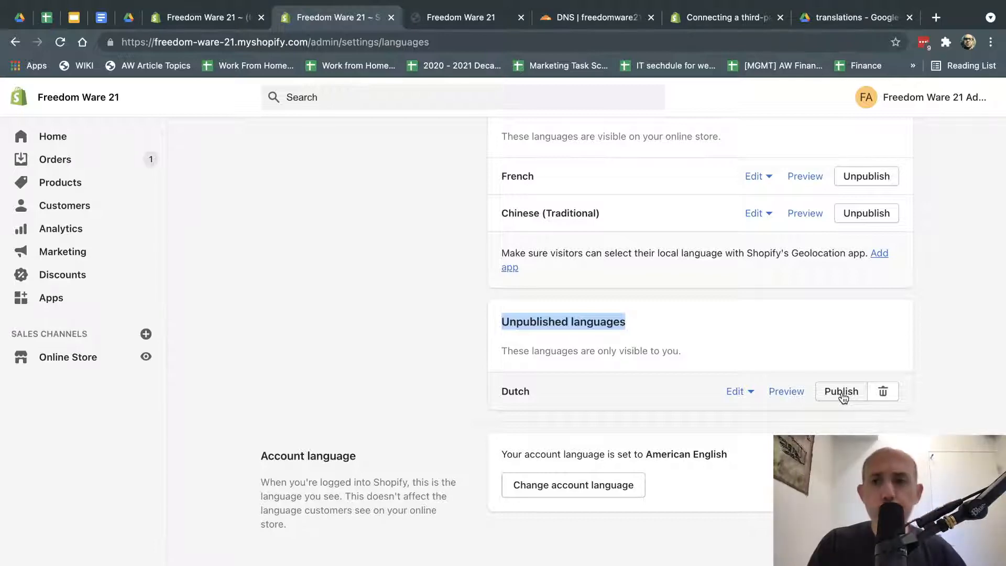
Step: Delete Dutch from the unpublished languages and confirm its removal
scroll(936, 387, up, 3)
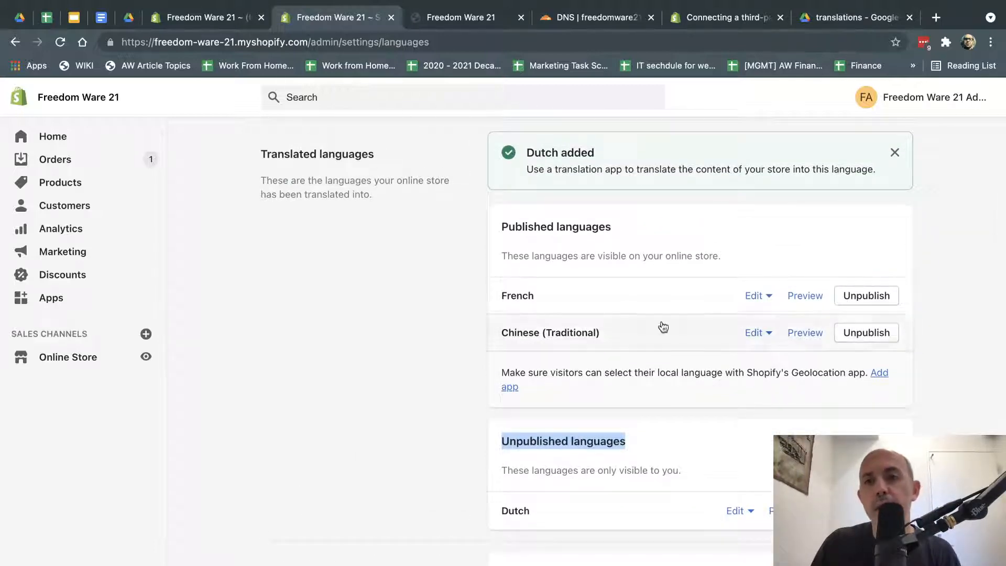
click(888, 511)
click(682, 406)
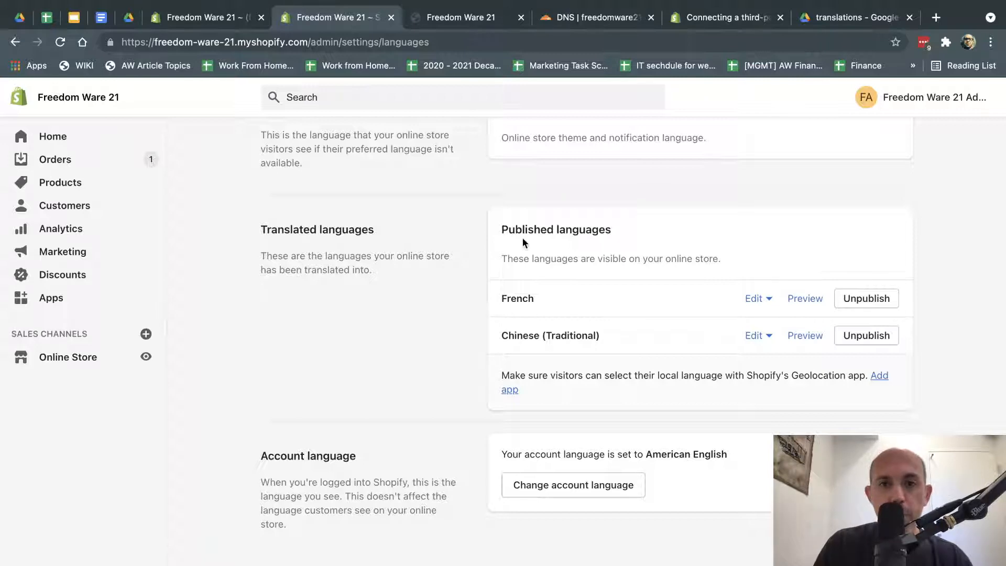
Step: Review the published languages and browse the languages available to add, then close the dialog without adding one
drag(501, 228, 602, 227)
scroll(912, 267, up, 3)
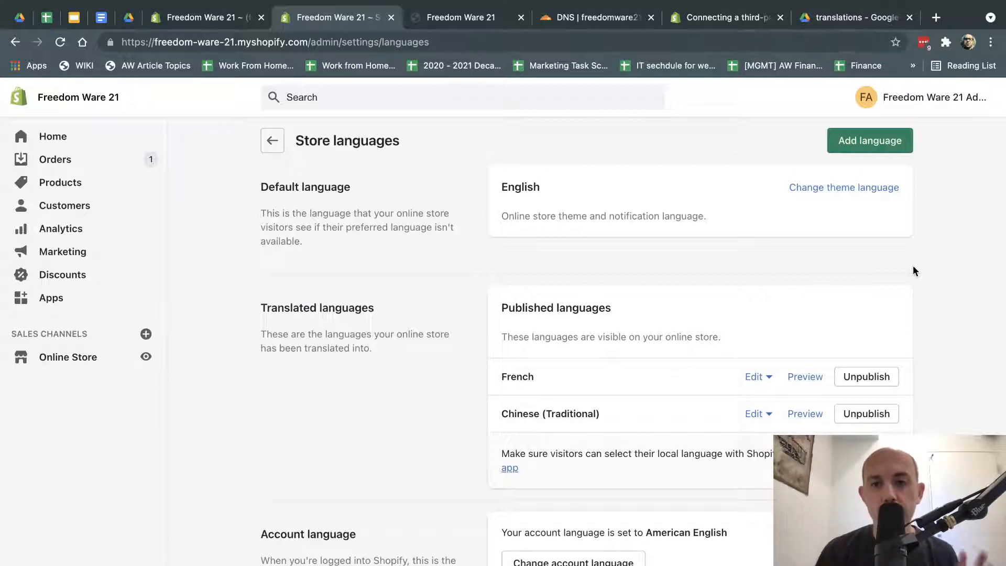
click(849, 141)
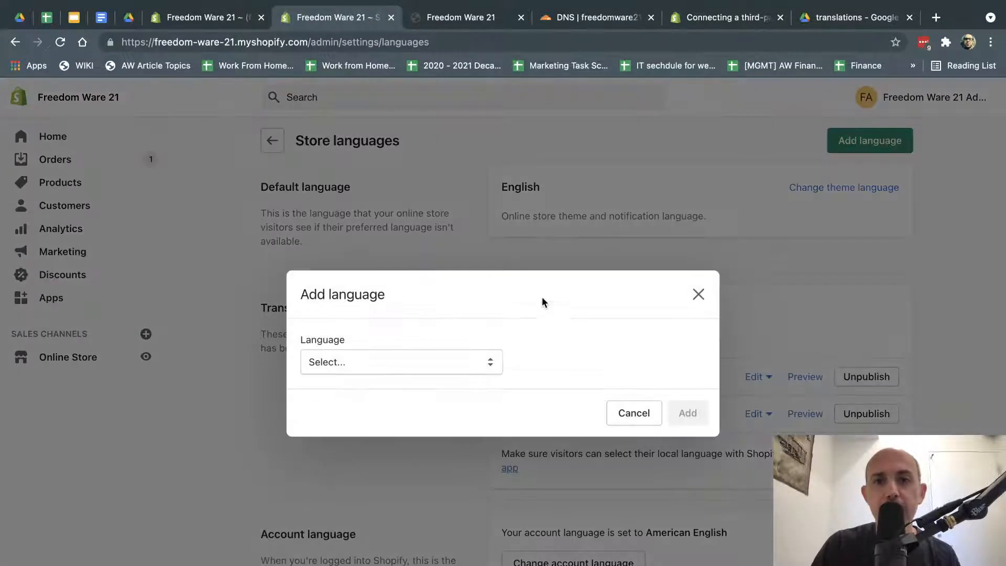
click(455, 368)
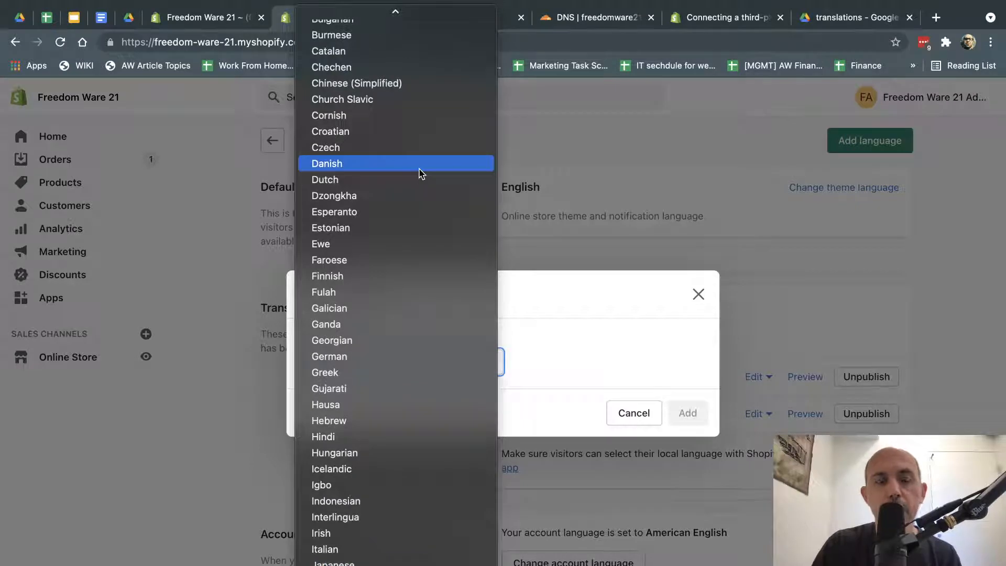
click(407, 369)
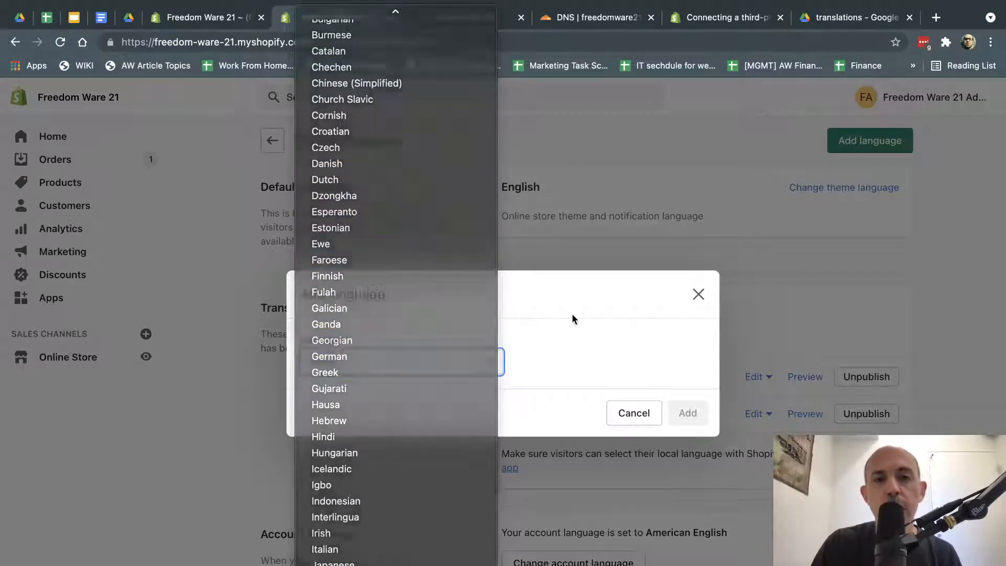
click(694, 297)
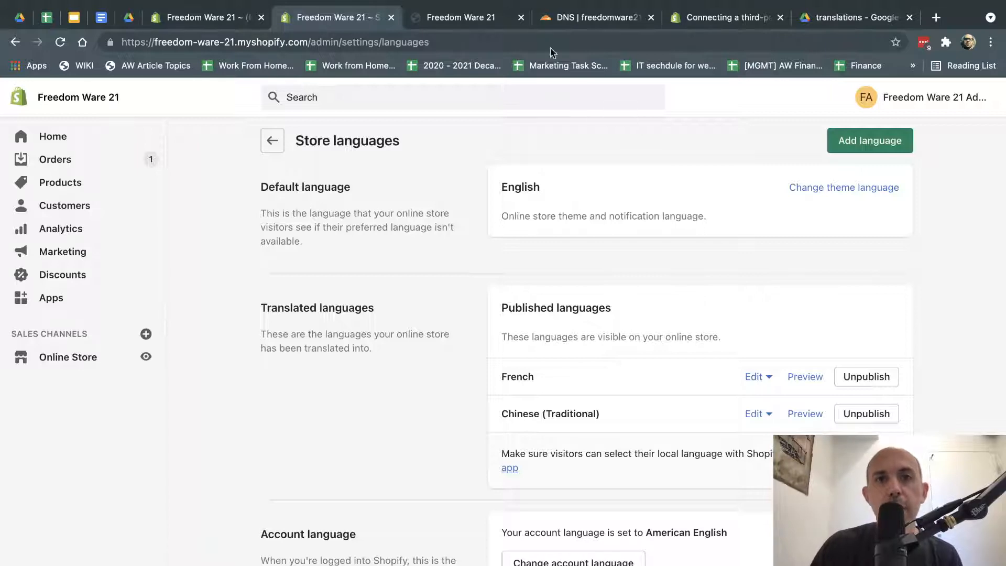
Step: Look over the live storefront's home page, from the header to the featured collection prices
click(478, 17)
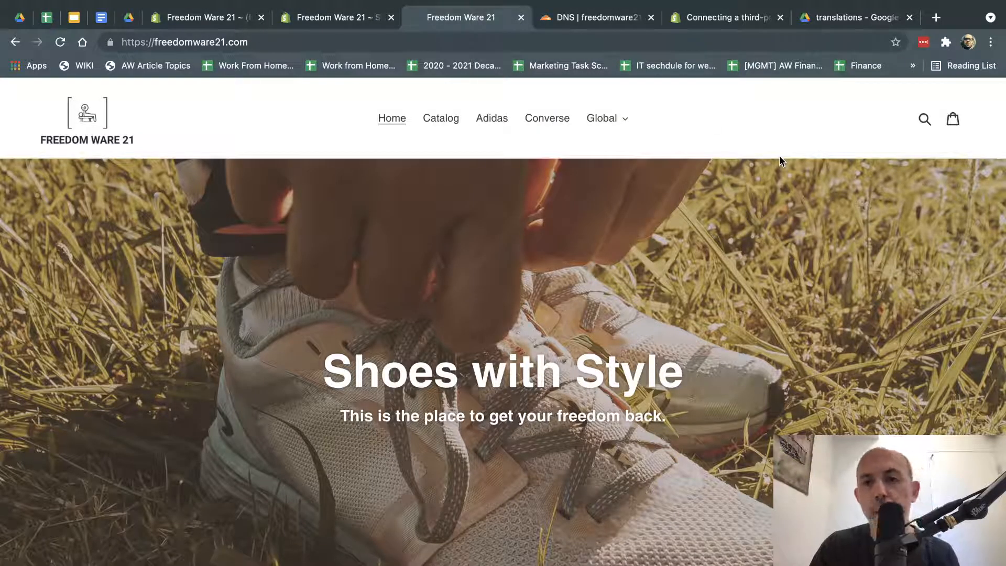
scroll(736, 215, down, 3)
scroll(737, 215, down, 5)
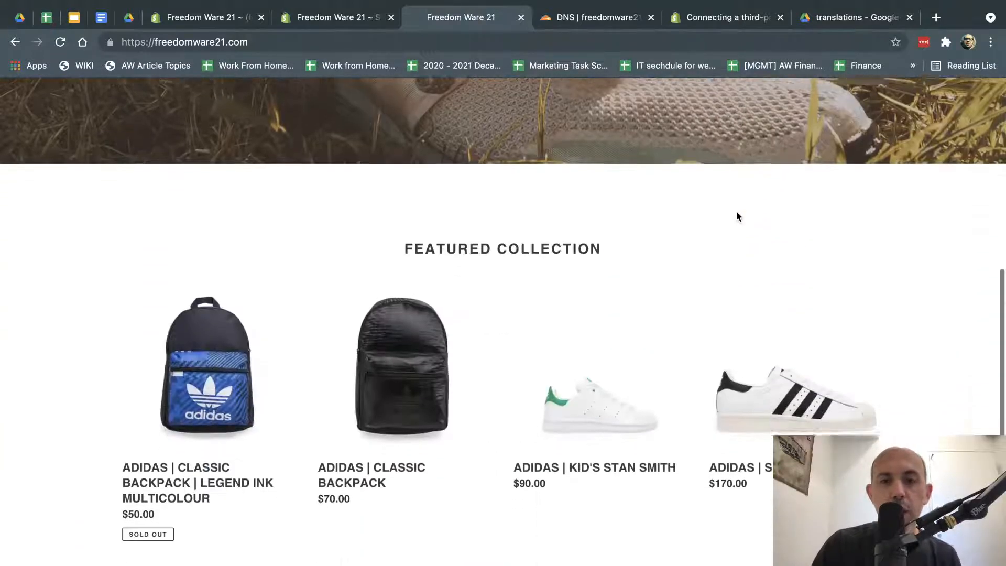
scroll(736, 215, up, 10)
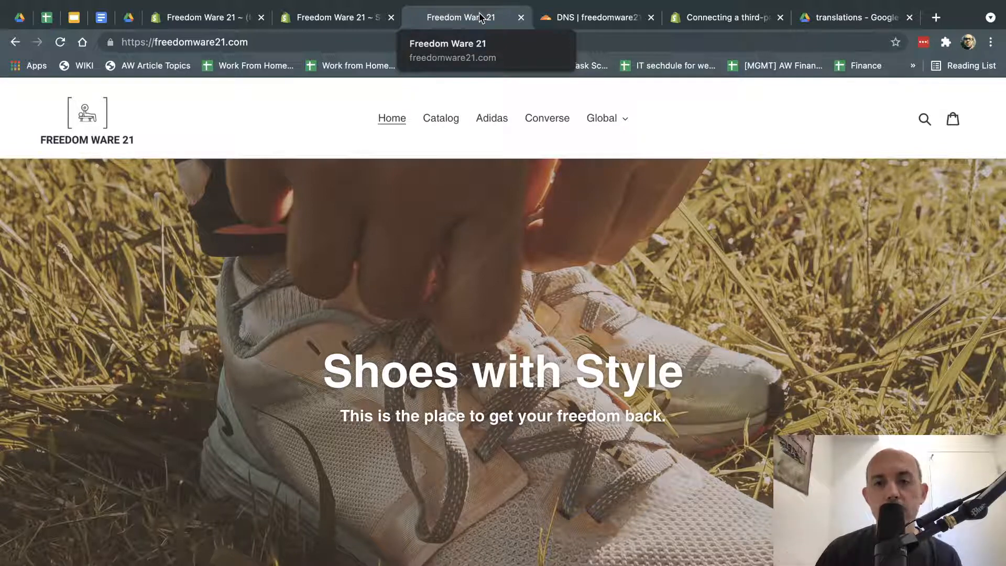
Step: Return to the store admin, find Translate My Store among the installed apps, and view its Shopify App Store listing
click(346, 18)
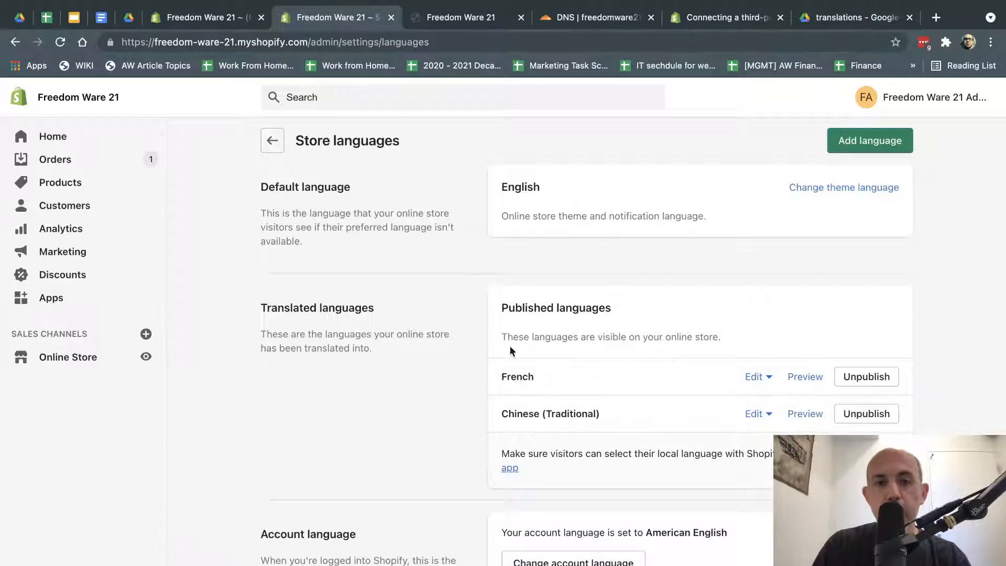
click(104, 304)
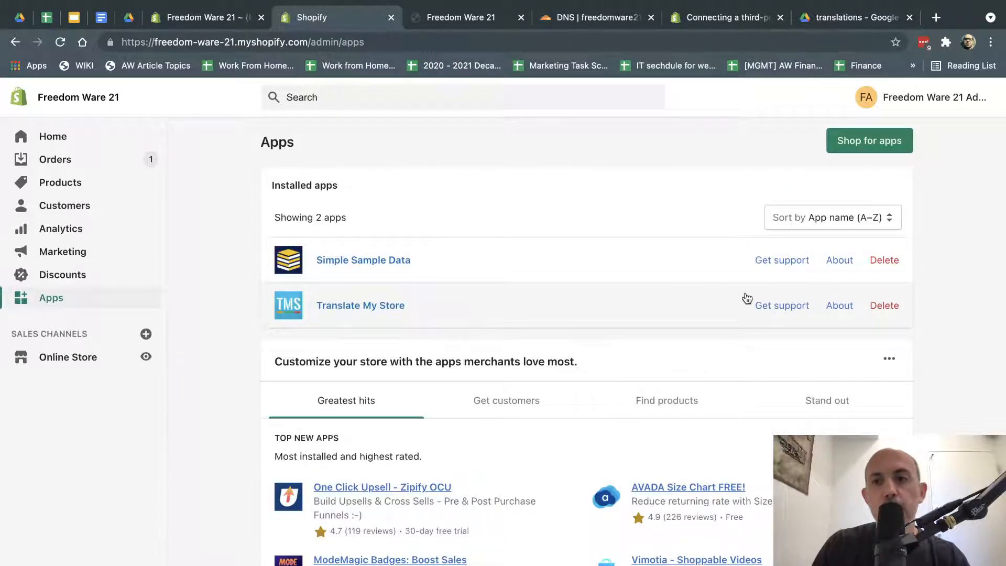
click(841, 307)
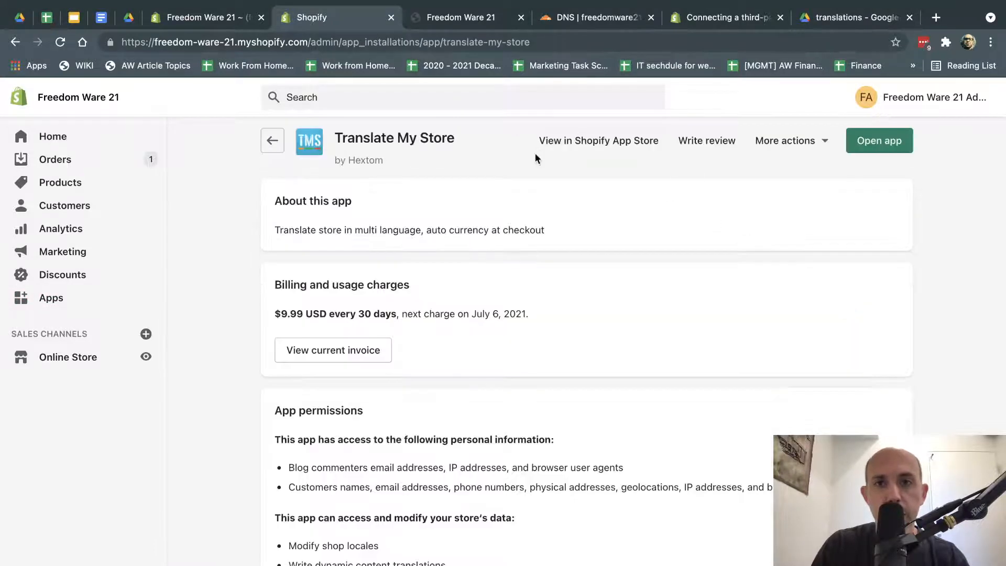
click(609, 141)
click(414, 18)
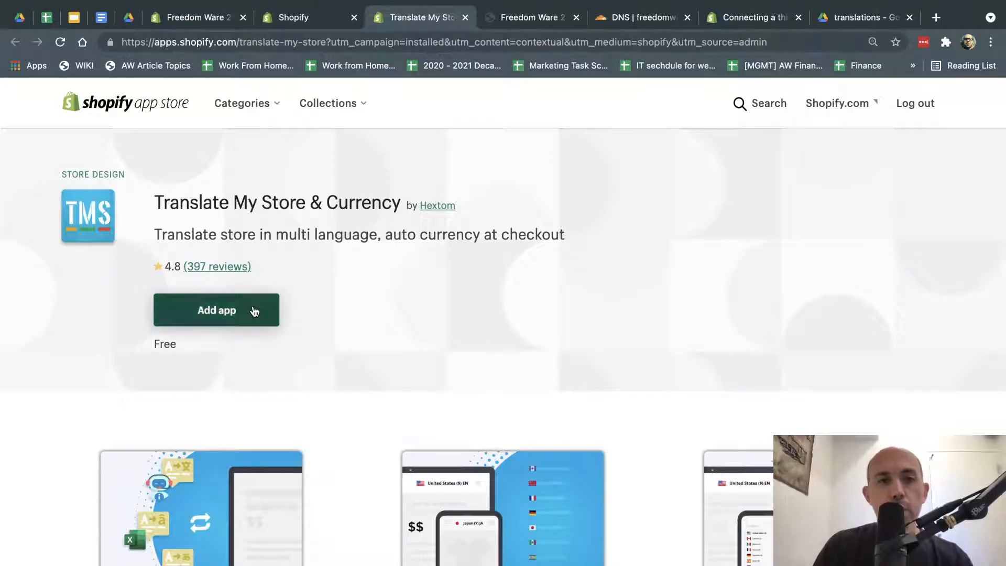
Step: Go back to the admin's installed apps and open the Translate My Store app
click(324, 20)
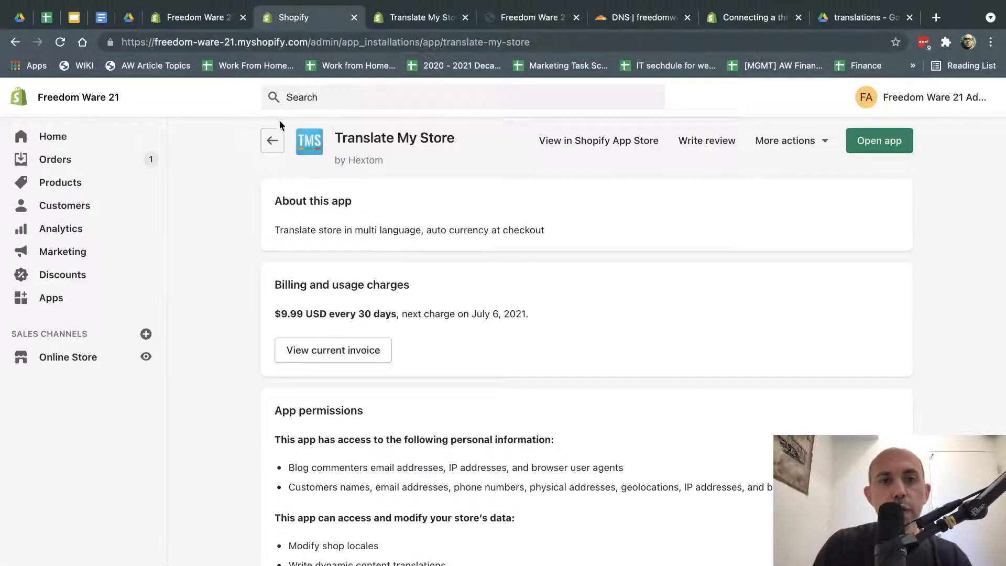
click(272, 140)
click(368, 306)
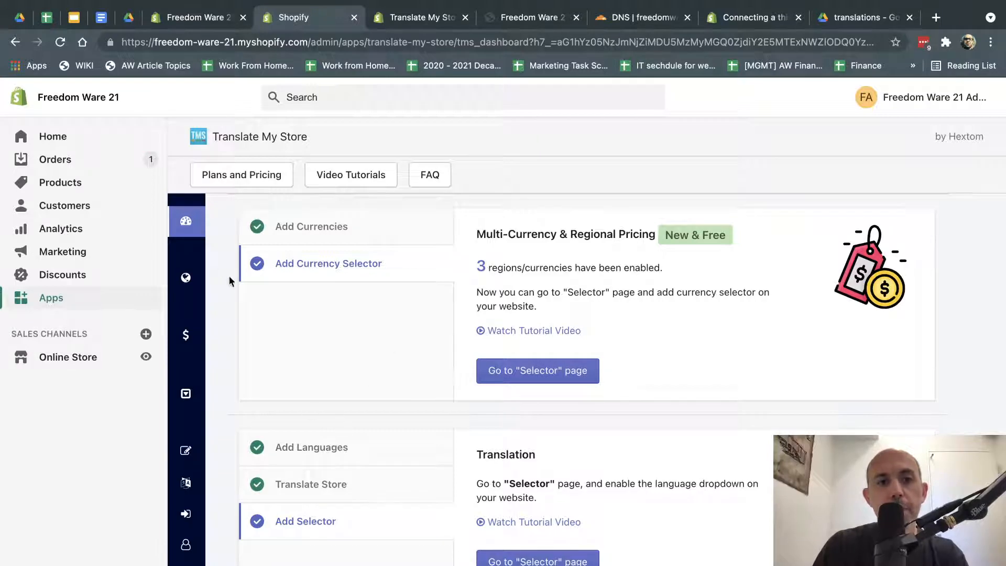
Step: Review the Translate My Store app's default and published languages, followed by its region and currency list
mouse_move(189, 293)
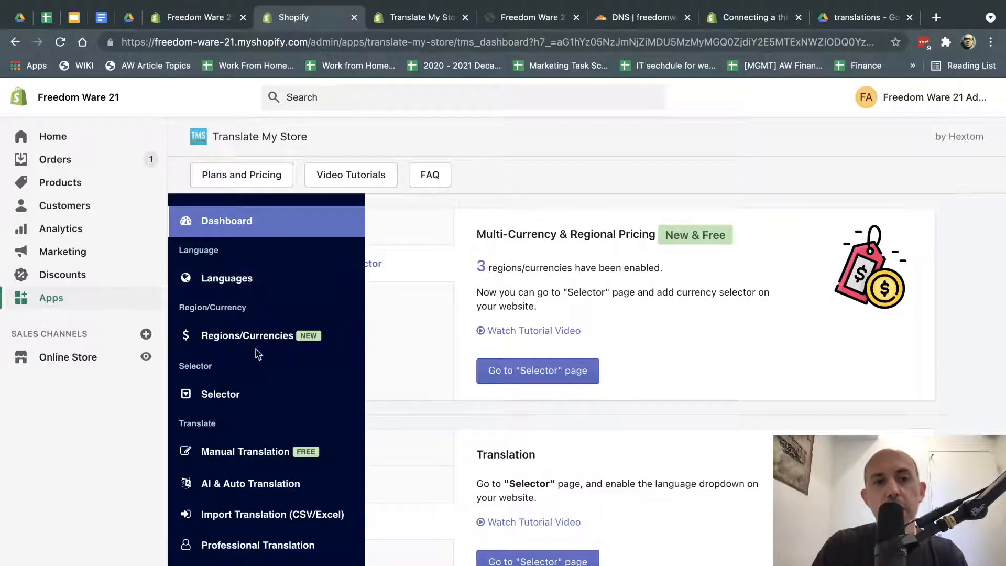
click(243, 279)
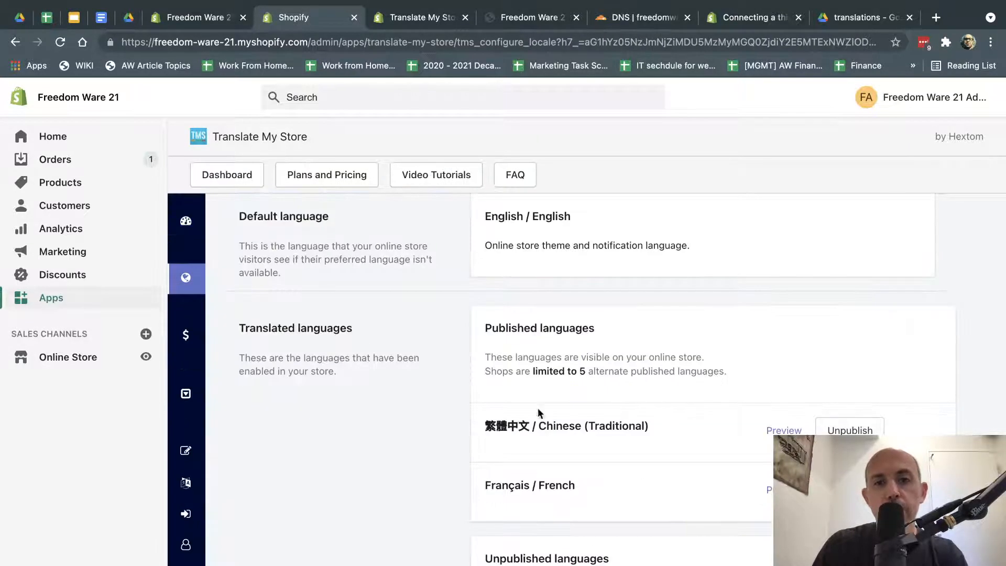
drag(499, 216, 592, 219)
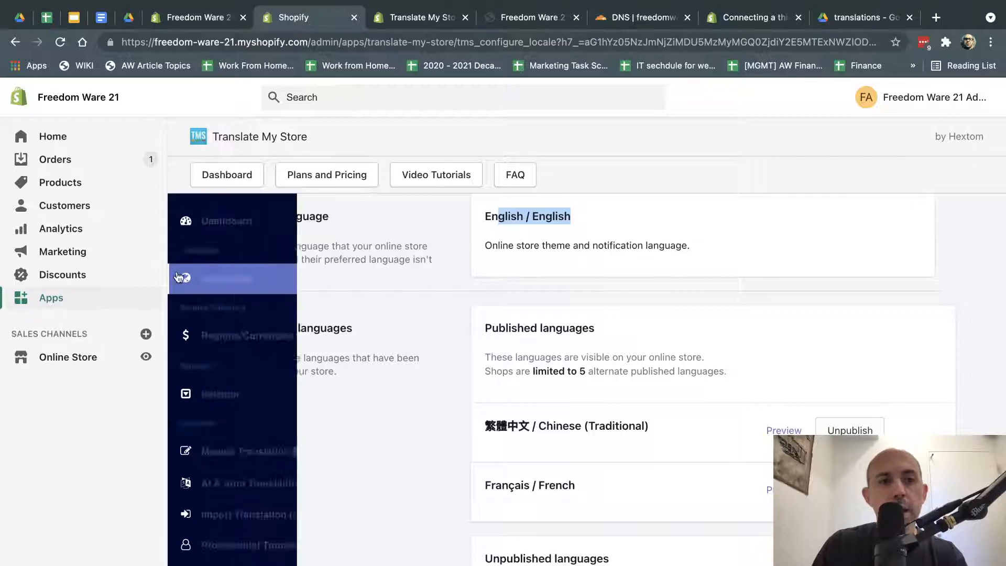
click(208, 345)
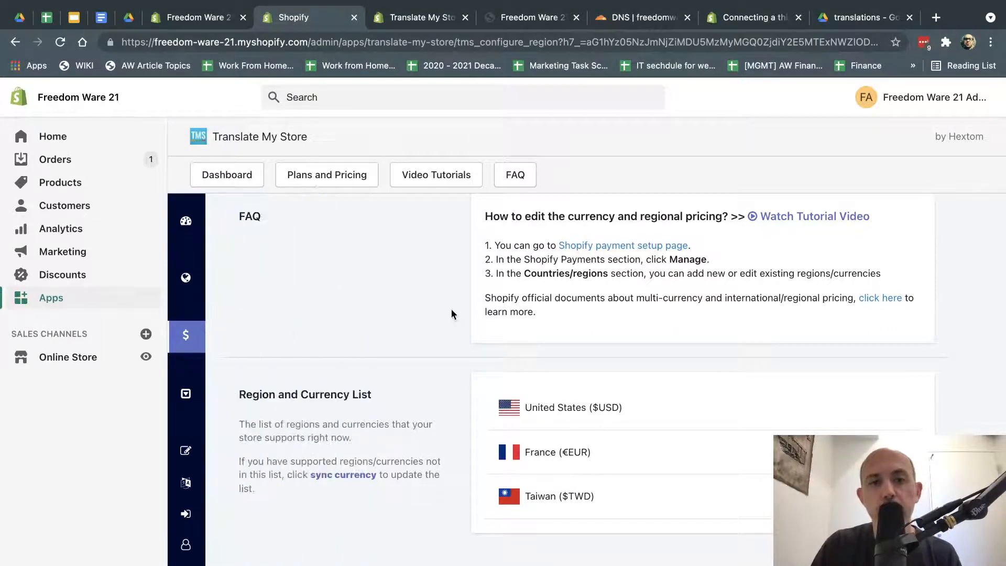
Step: Look over the app's Selector page and its style configuration, switching the selector on and back off
mouse_move(205, 340)
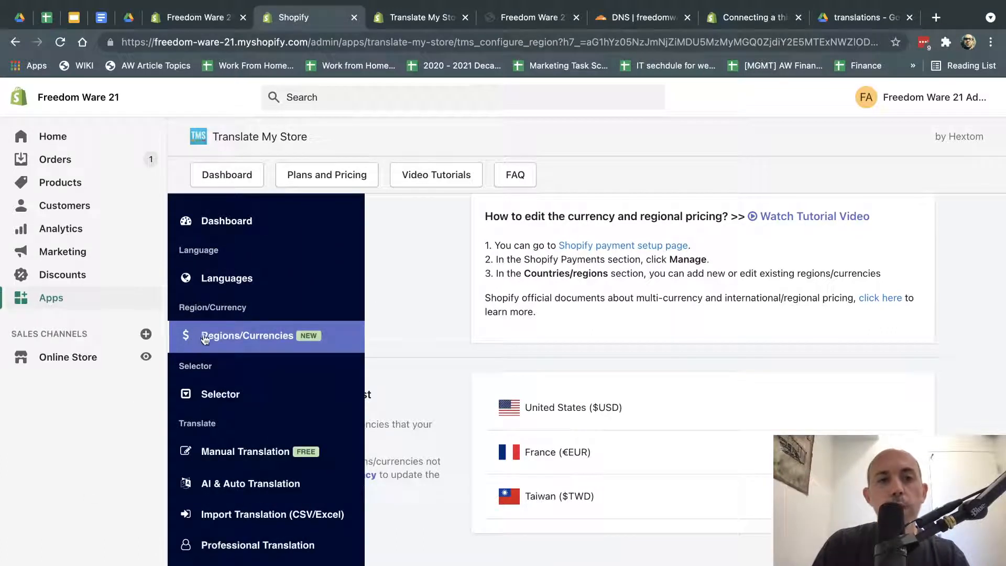
click(227, 403)
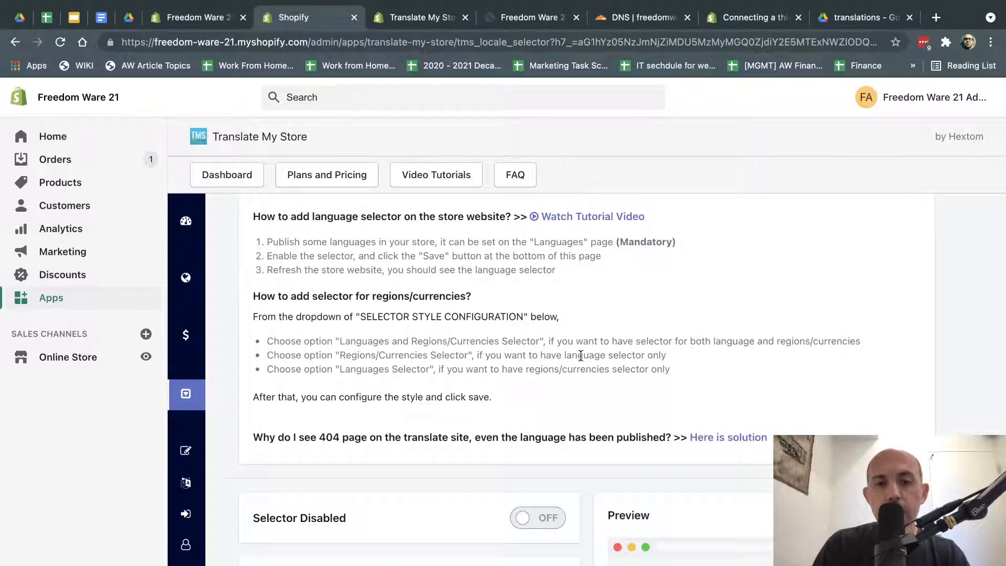
scroll(579, 355, down, 4)
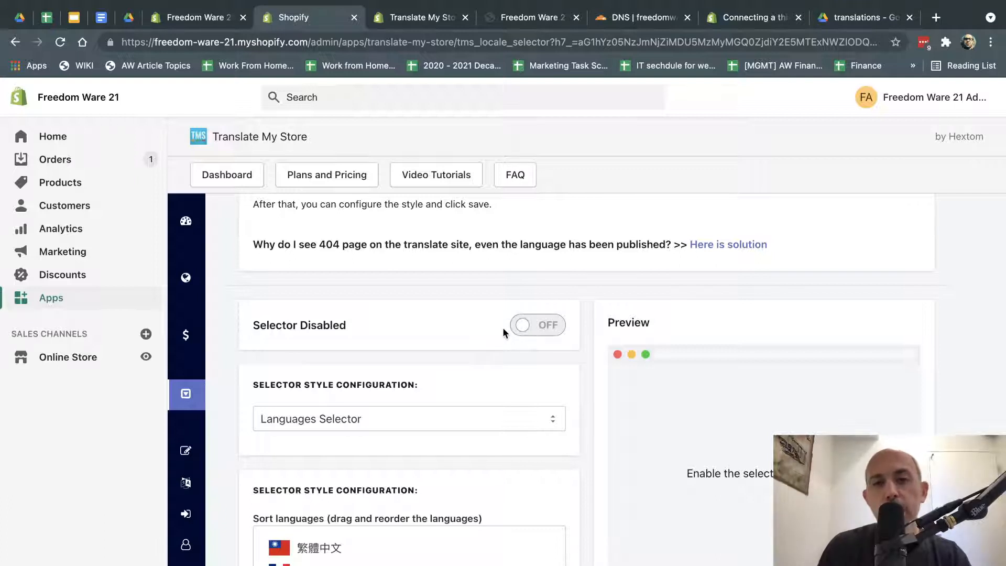
click(536, 331)
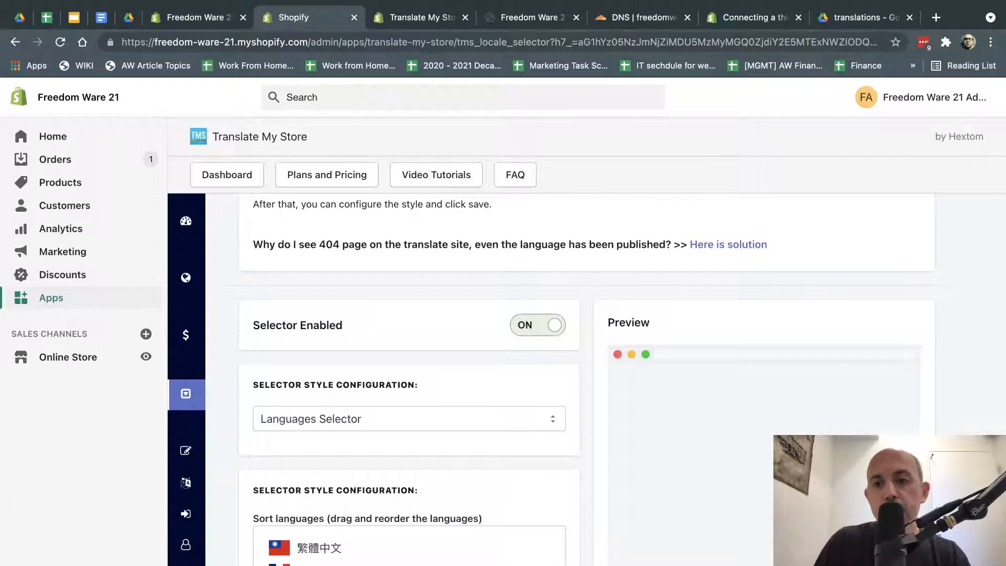
click(545, 325)
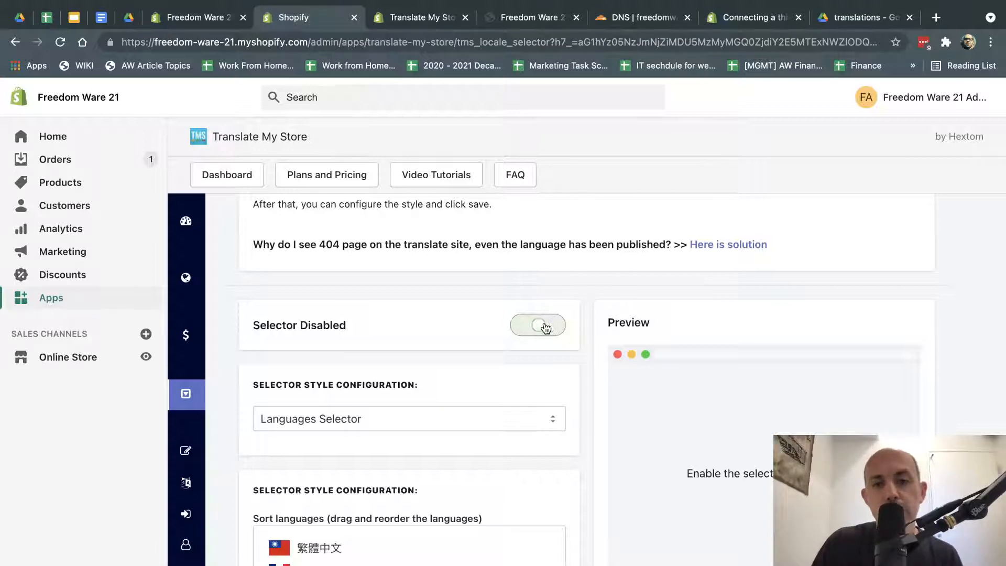
scroll(555, 364, down, 2)
scroll(555, 365, down, 5)
scroll(556, 365, up, 5)
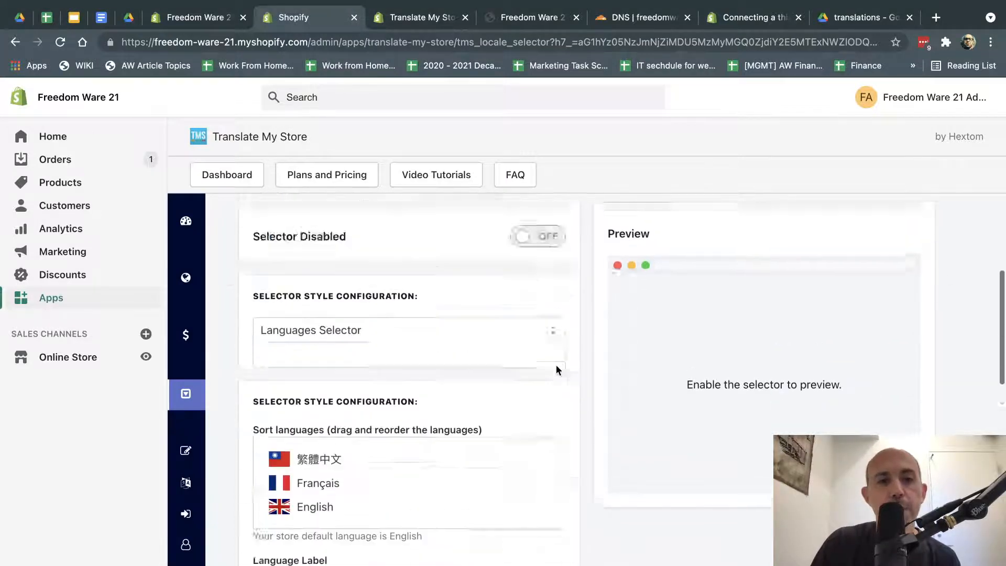
Step: Open Manual Translation and set the language to translate to Chinese (Traditional) in the basic filter
mouse_move(185, 397)
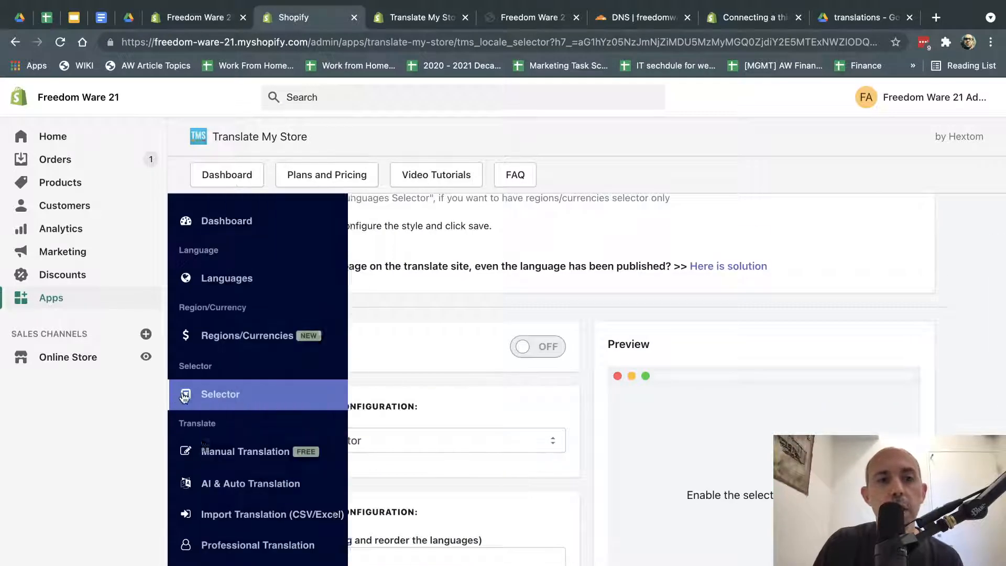
click(282, 463)
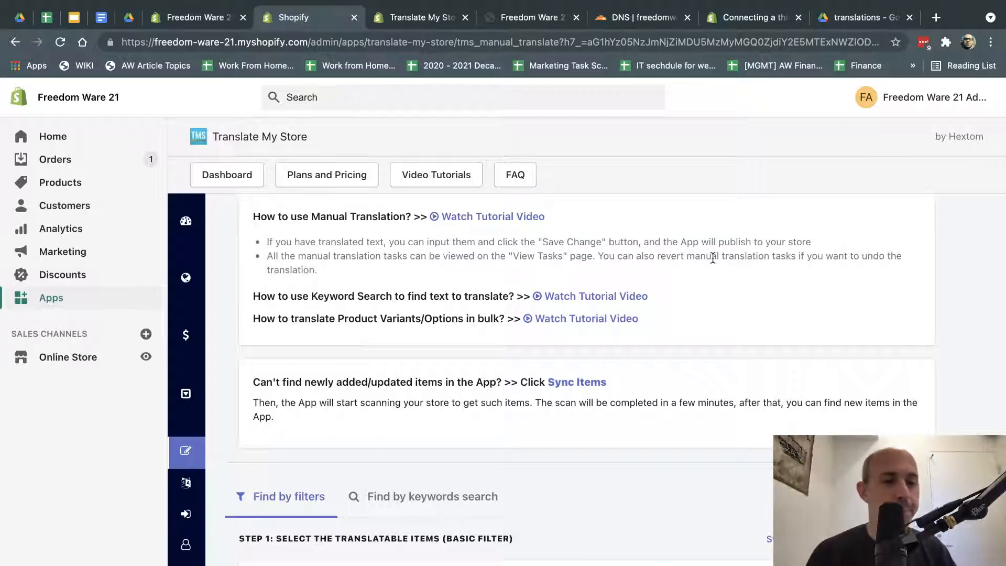
mouse_move(180, 459)
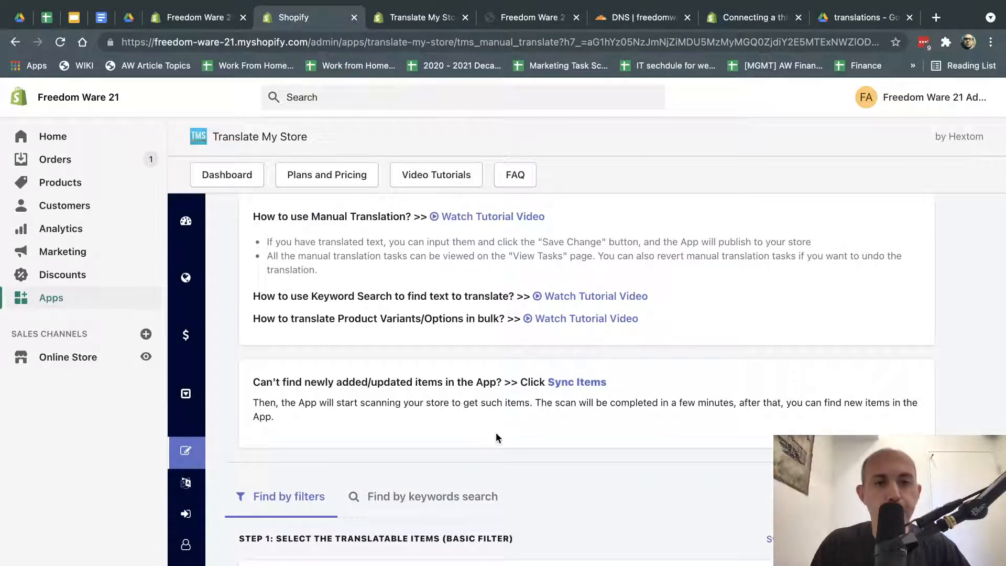
scroll(536, 427, down, 3)
scroll(535, 427, down, 1)
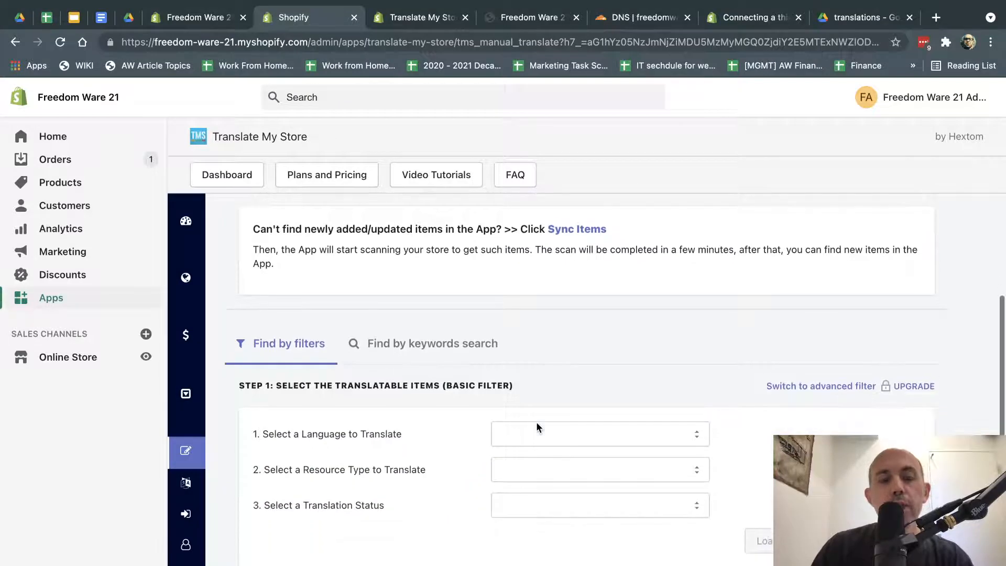
click(517, 433)
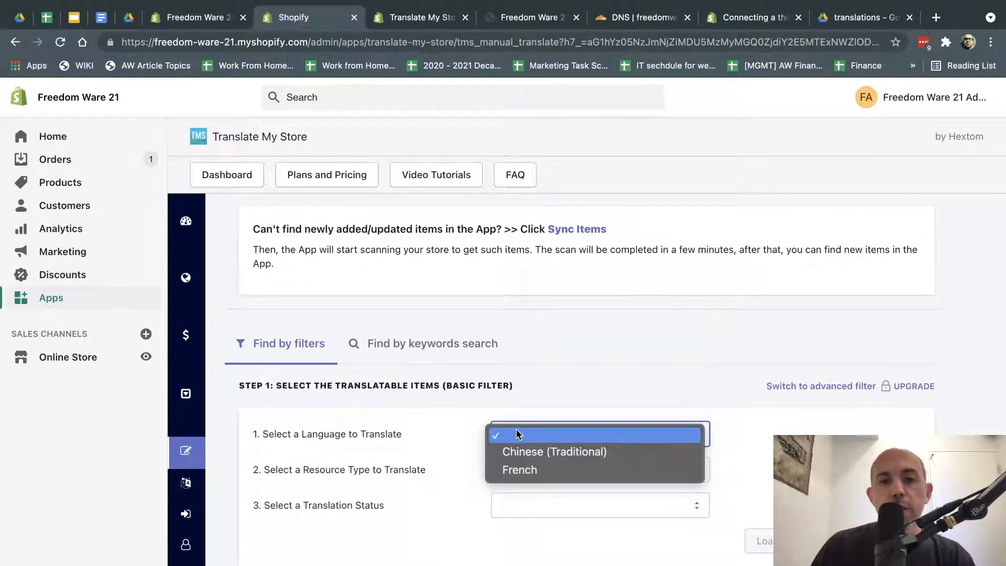
click(512, 450)
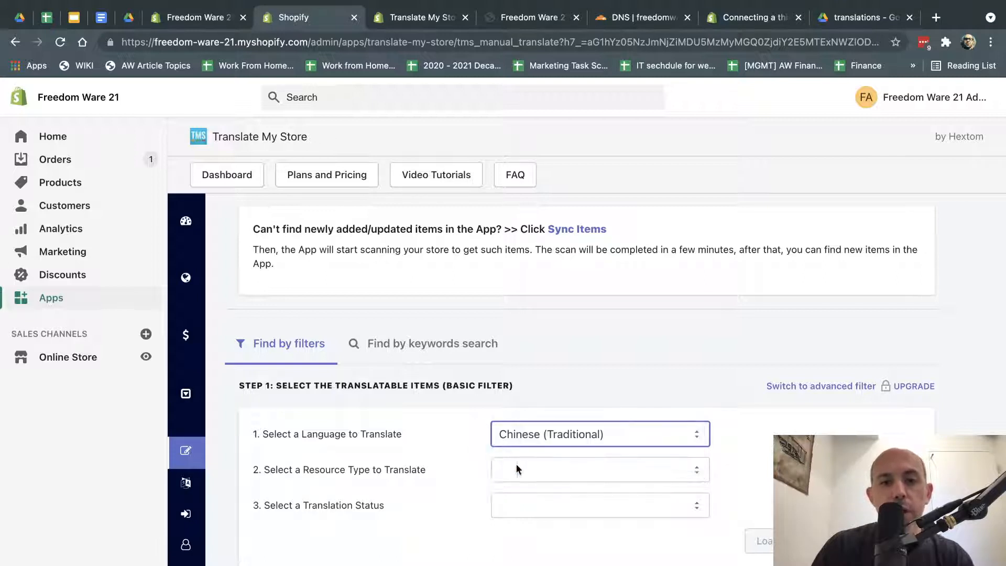
Step: Browse the translatable resource types and set the basic filter's resource type to All
click(516, 465)
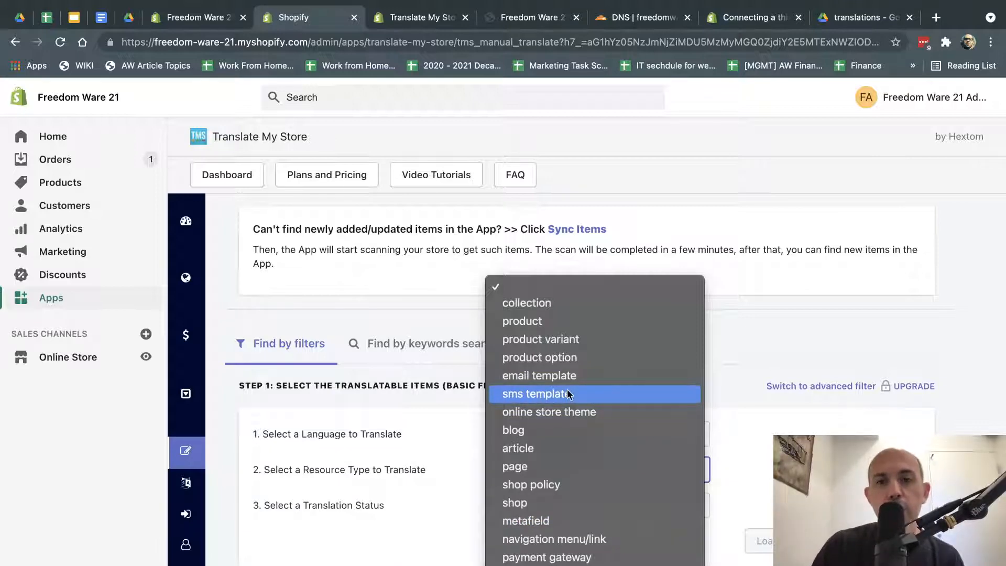
click(750, 444)
click(649, 471)
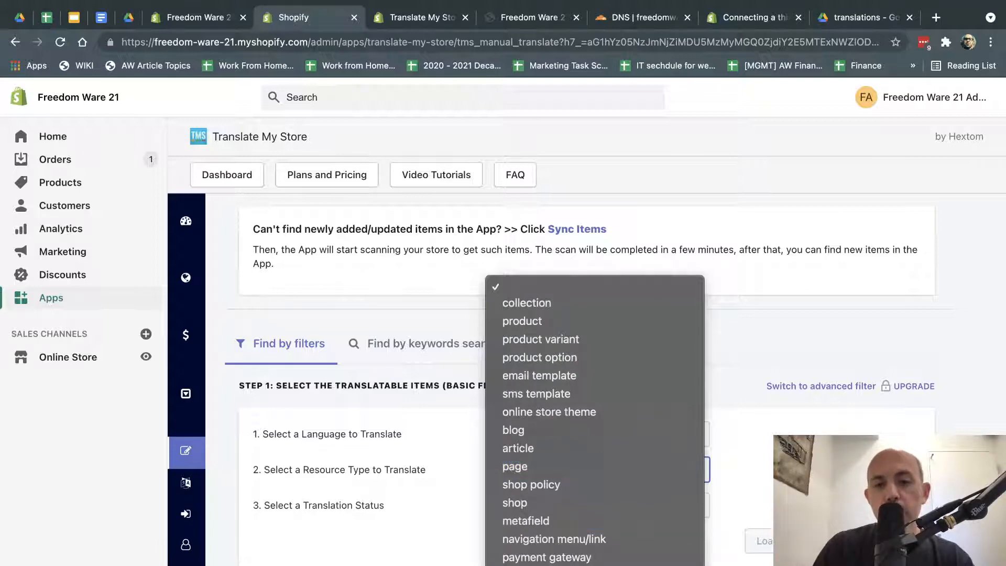
click(539, 565)
click(441, 514)
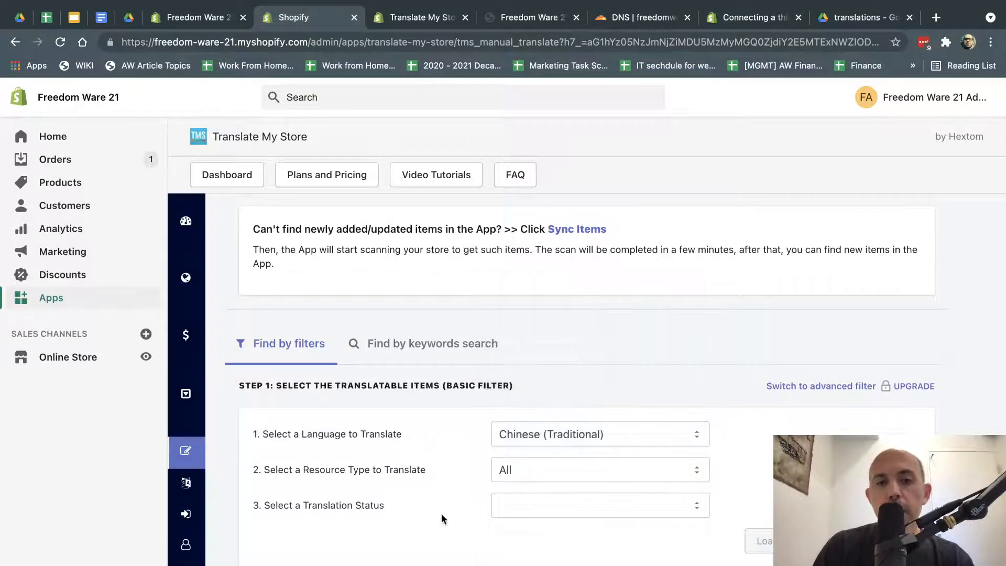
Step: Set the basic filter's translation status to All and load the items for manual translation
click(562, 505)
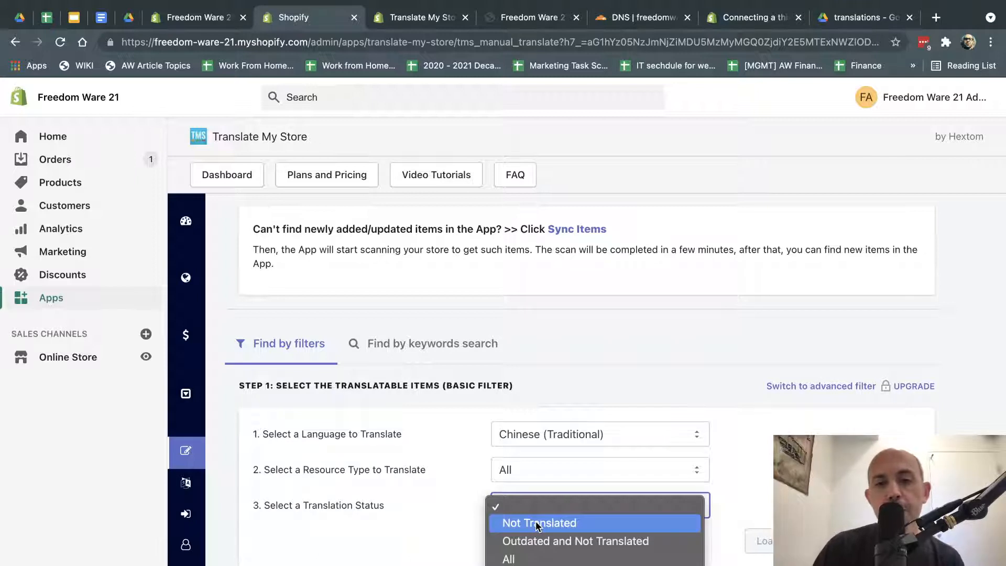
click(539, 560)
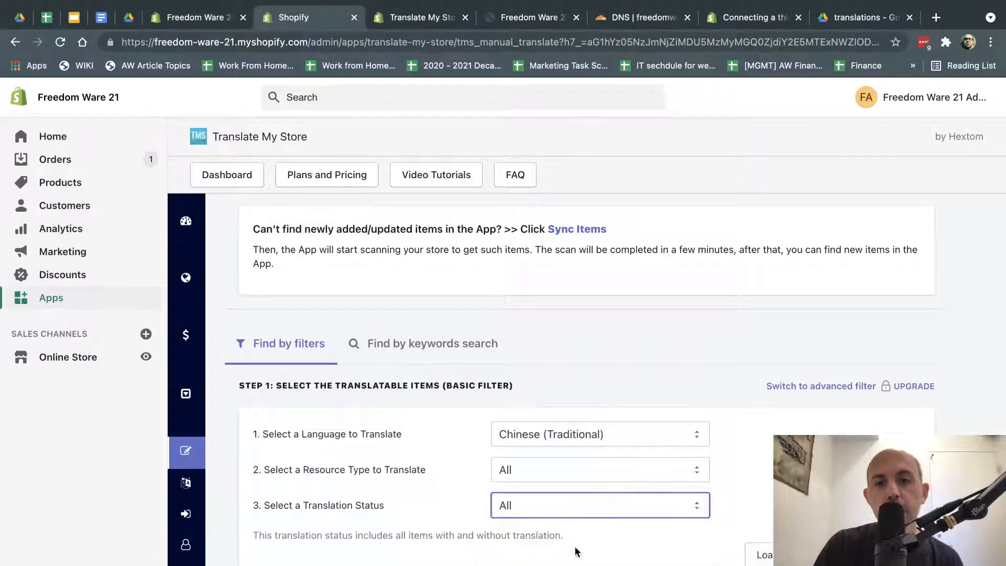
scroll(759, 473, down, 2)
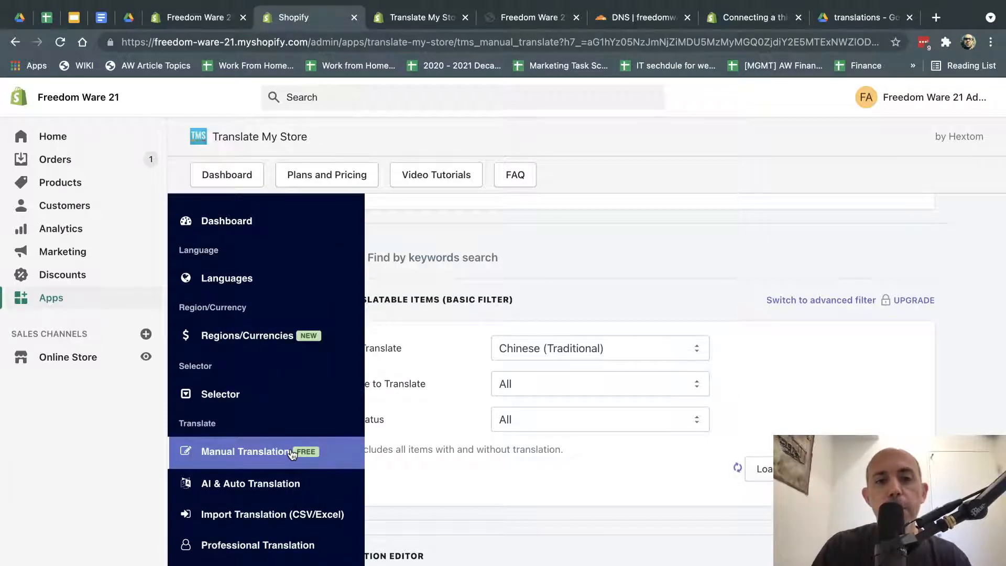
scroll(711, 380, down, 10)
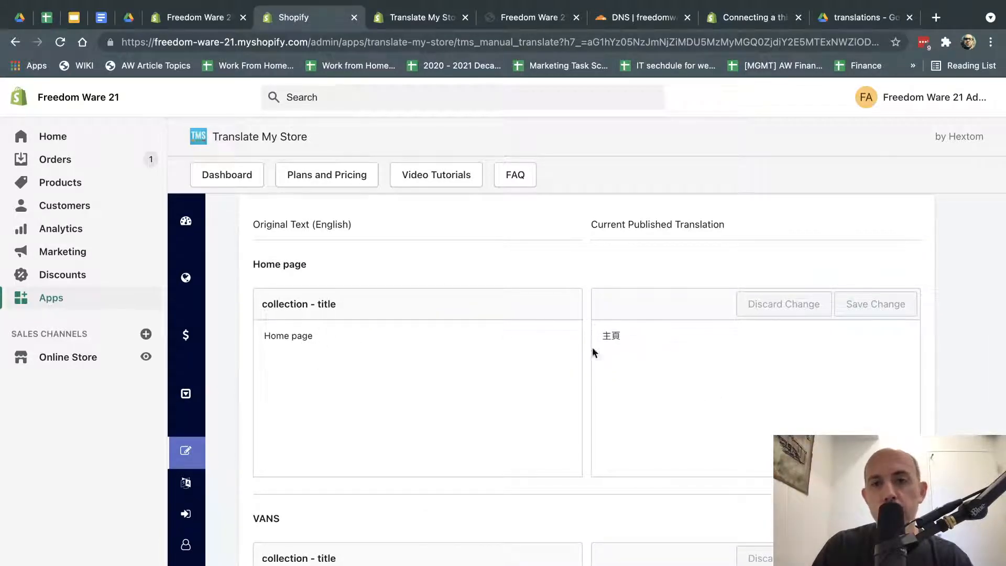
Step: Try adding "jdkfhgdkjsfh" to the Home page collection title's Chinese translation, and remove the added text again
text(jdkfhgdkjsfh)
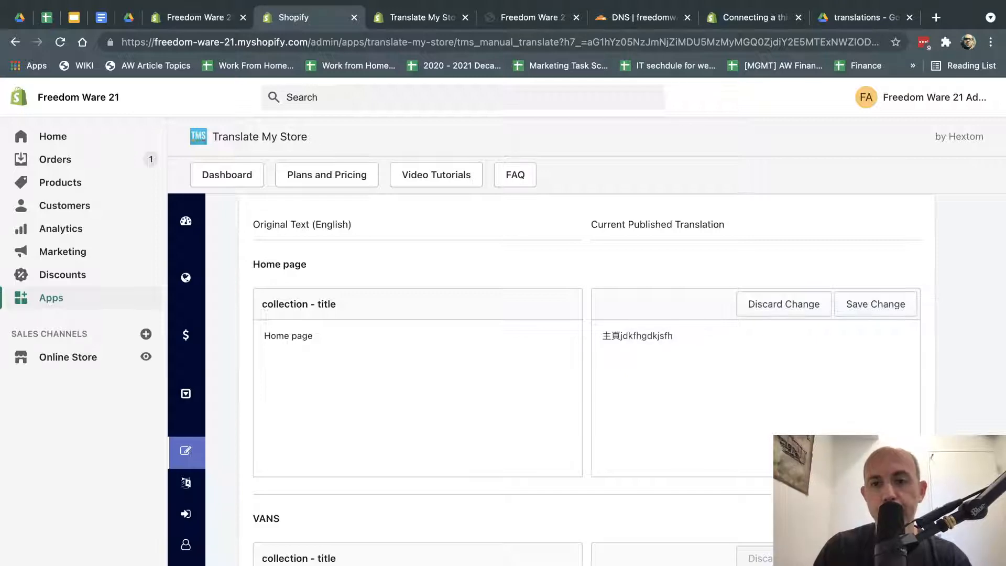
key(BackSpace)
key(BackSpace)
key(BackSpace)
key(BackSpace)
key(BackSpace)
key(BackSpace)
key(BackSpace)
key(BackSpace)
key(BackSpace)
key(BackSpace)
key(BackSpace)
key(BackSpace)
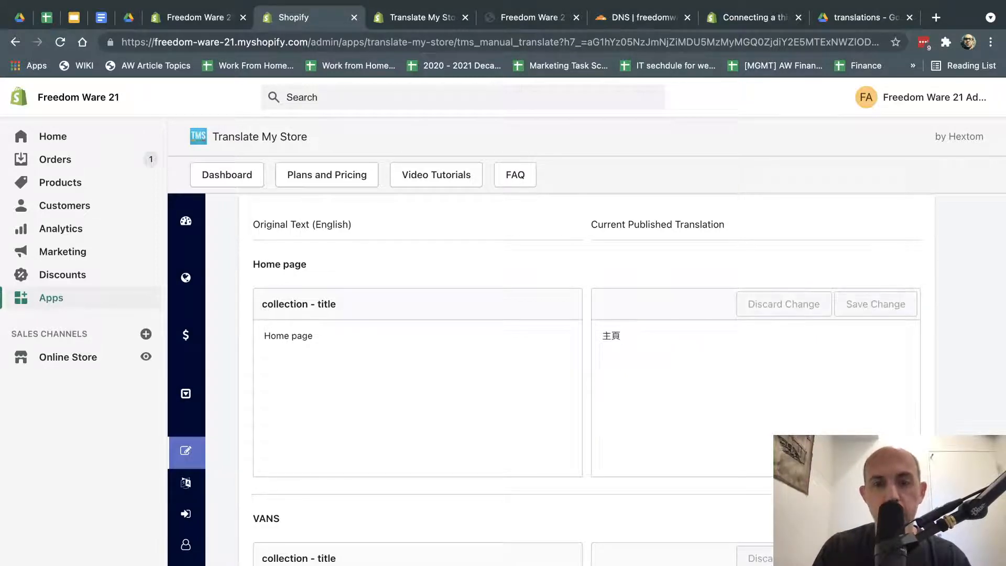
Step: Look through the manual translation editor's collection items, comparing the English originals with their published Chinese translations and the filter settings
scroll(609, 322, down, 15)
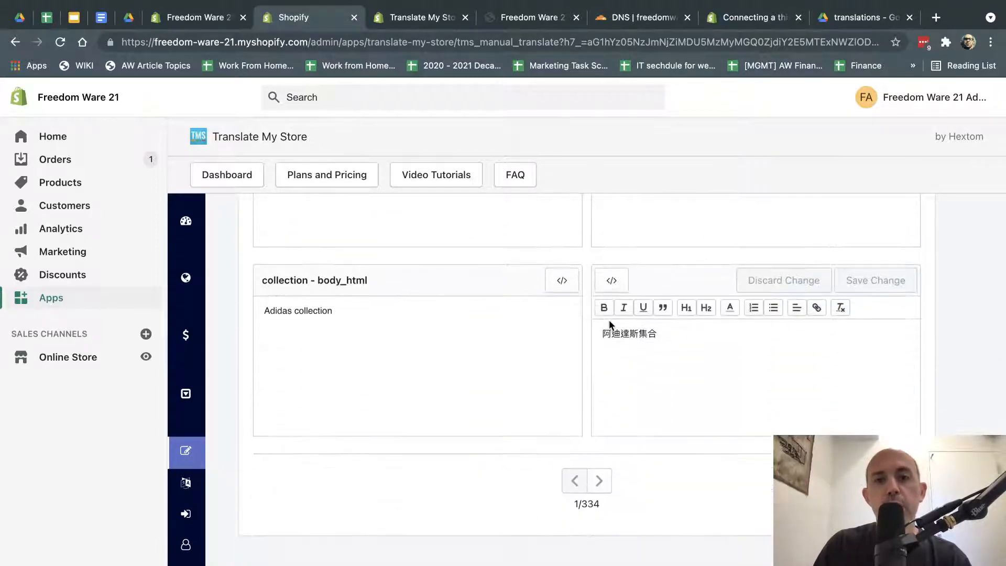
scroll(519, 286, up, 15)
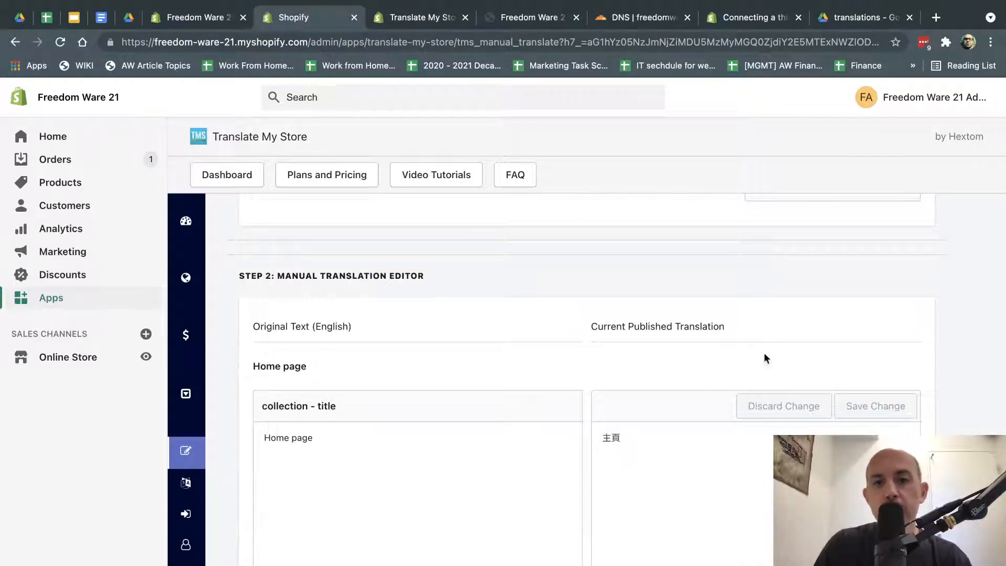
click(622, 489)
scroll(675, 467, up, 3)
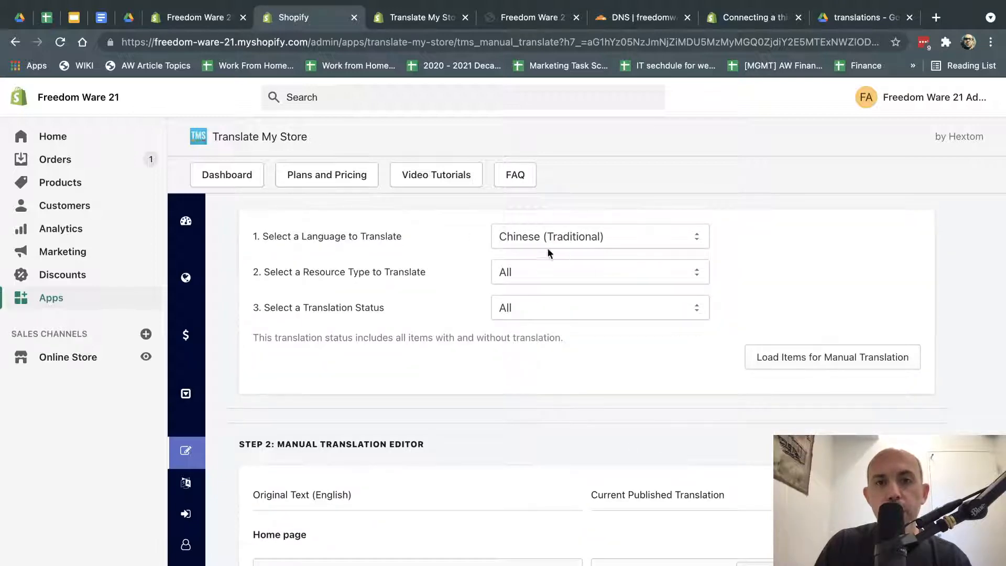
scroll(692, 408, down, 20)
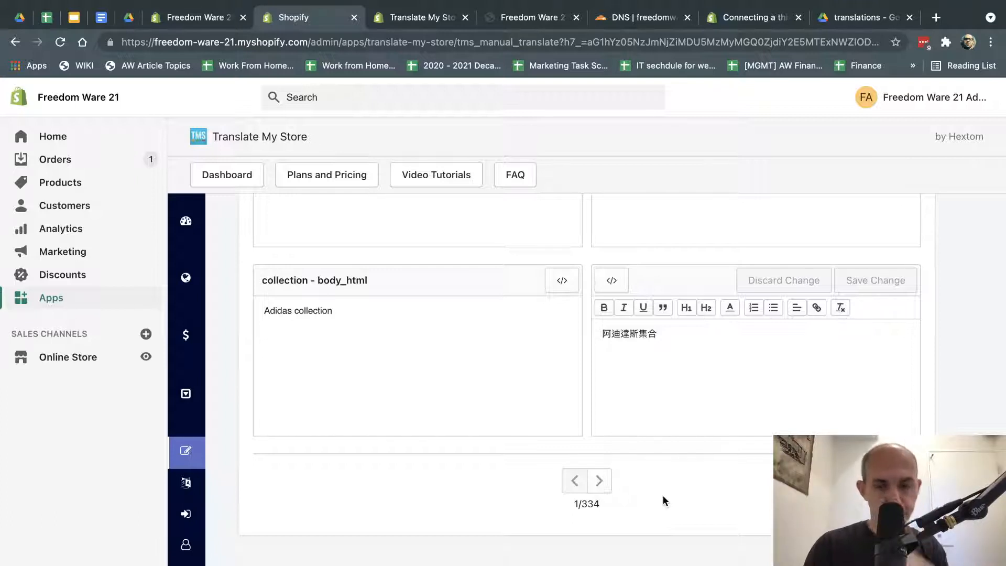
scroll(662, 495, up, 5)
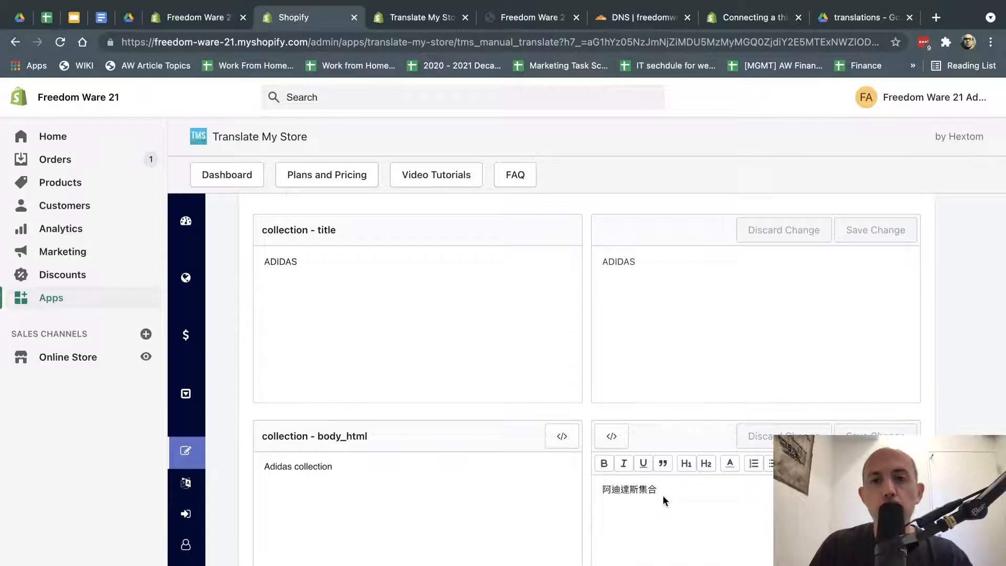
scroll(662, 495, down, 2)
scroll(662, 495, up, 10)
scroll(662, 495, up, 8)
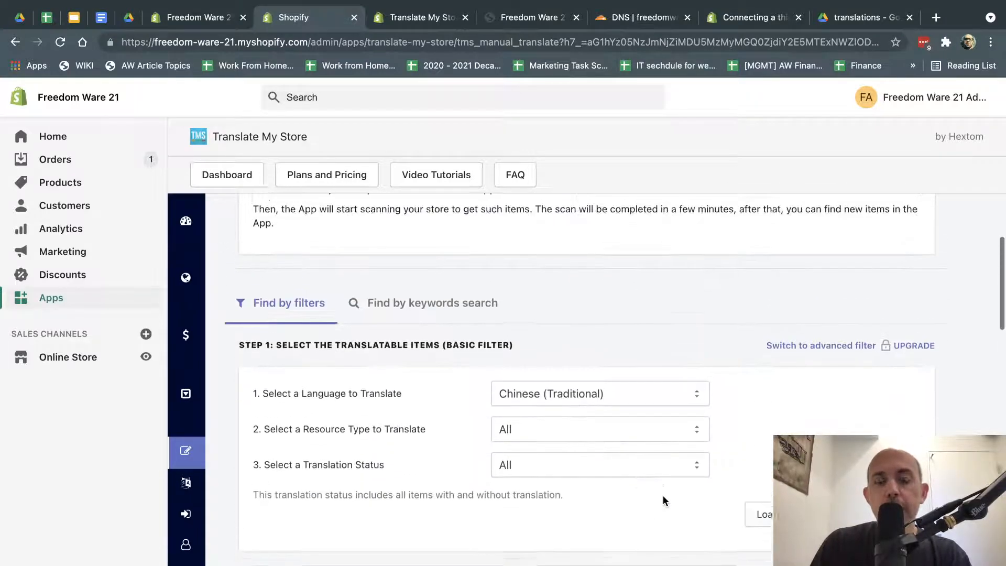
scroll(674, 420, down, 8)
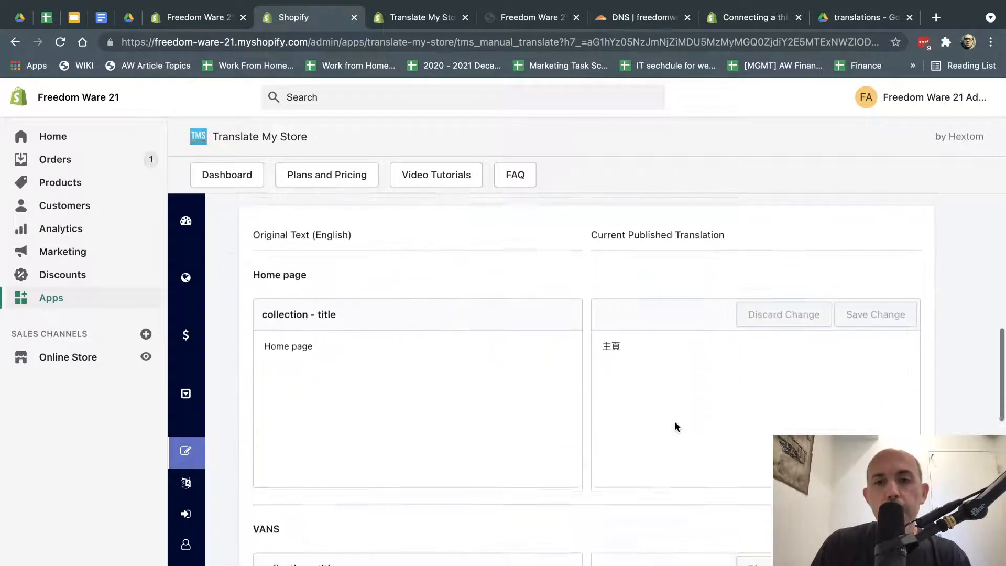
scroll(634, 340, down, 15)
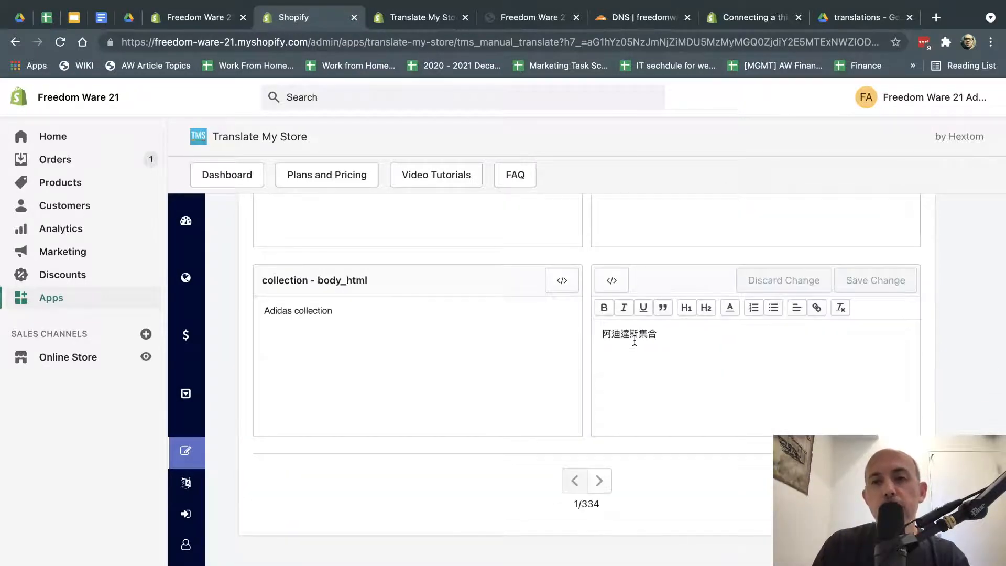
scroll(635, 341, up, 20)
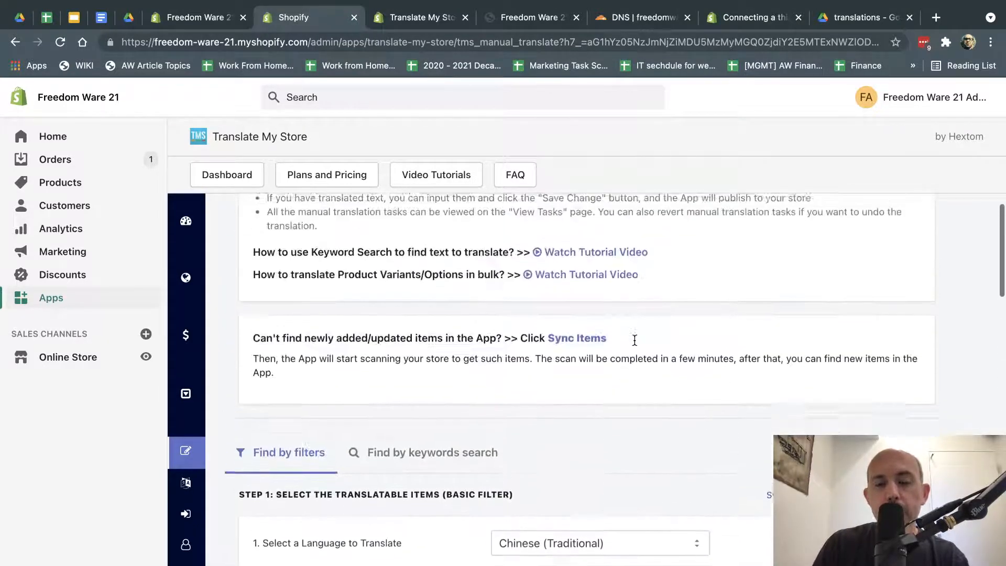
scroll(634, 340, up, 1)
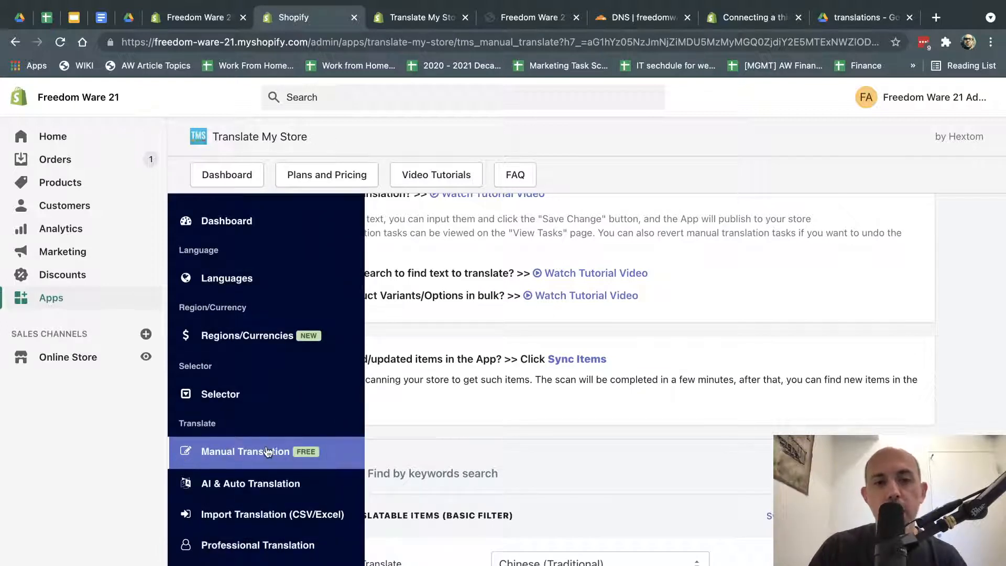
Step: Open the app's Plans and Pricing page and compare the plans' AI and manual translation word allowances
scroll(209, 448, down, 3)
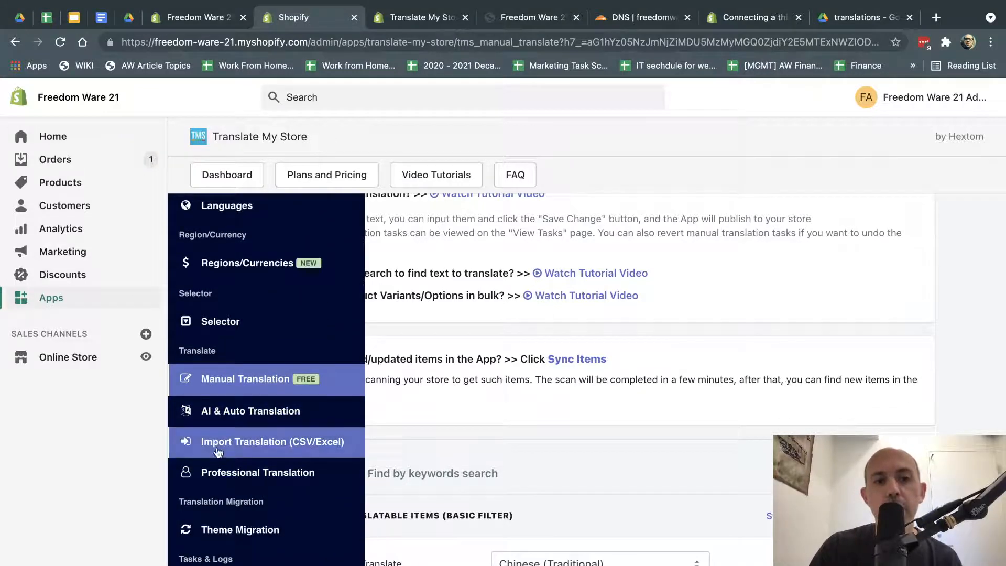
scroll(276, 448, down, 1)
scroll(277, 448, down, 10)
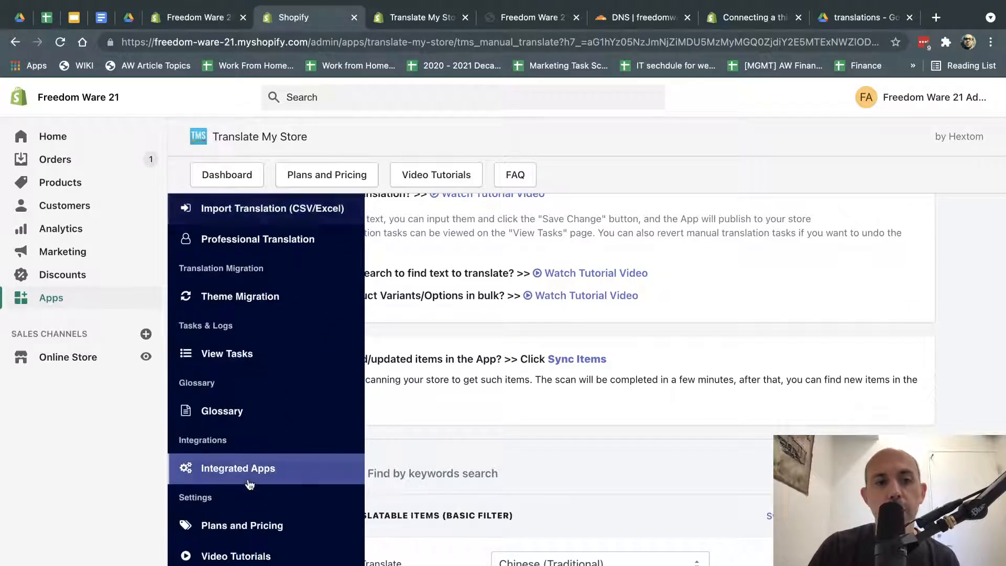
click(233, 532)
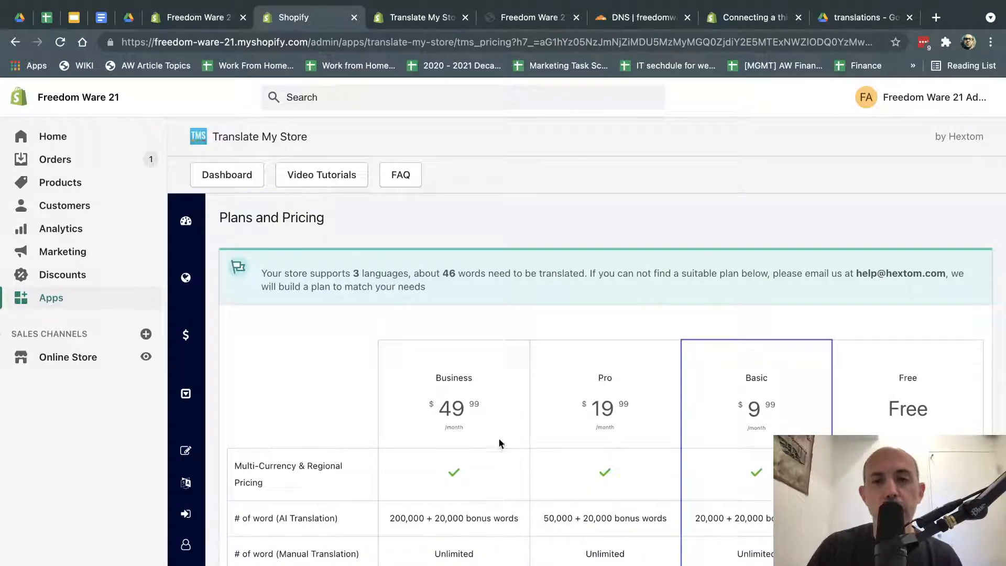
scroll(523, 419, down, 5)
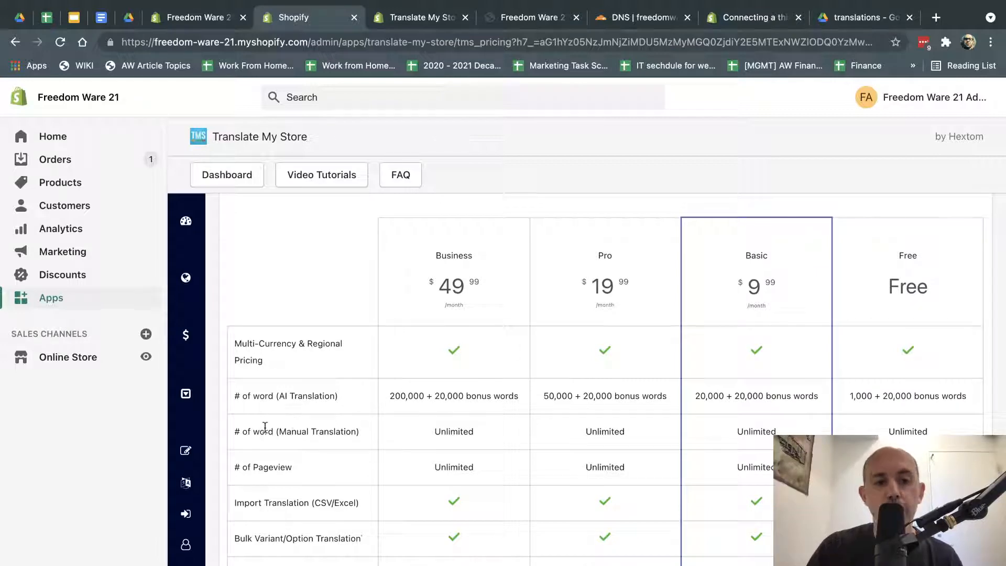
Step: Open Import Translation (CSV/Excel) and choose to export translatable items
mouse_move(199, 510)
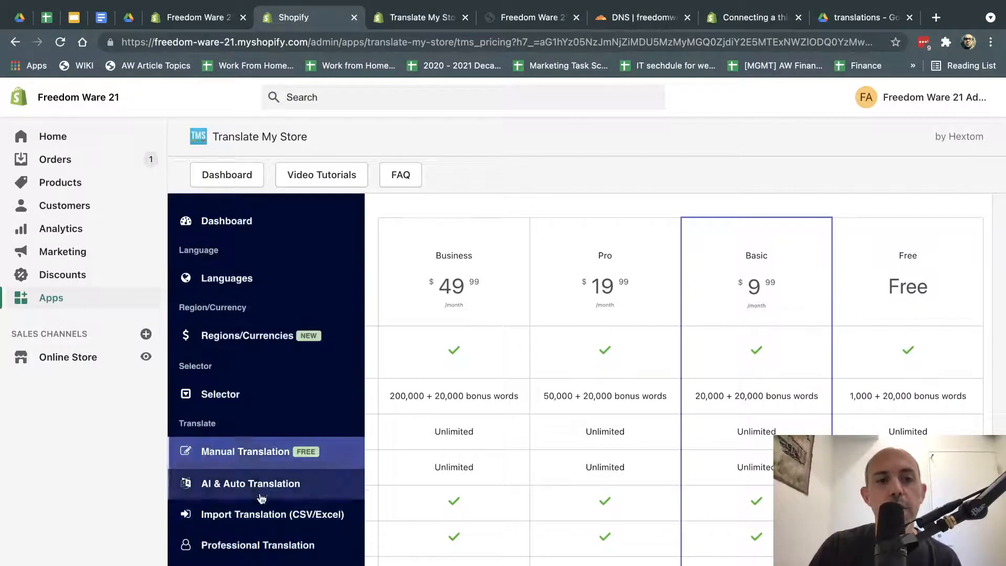
click(254, 520)
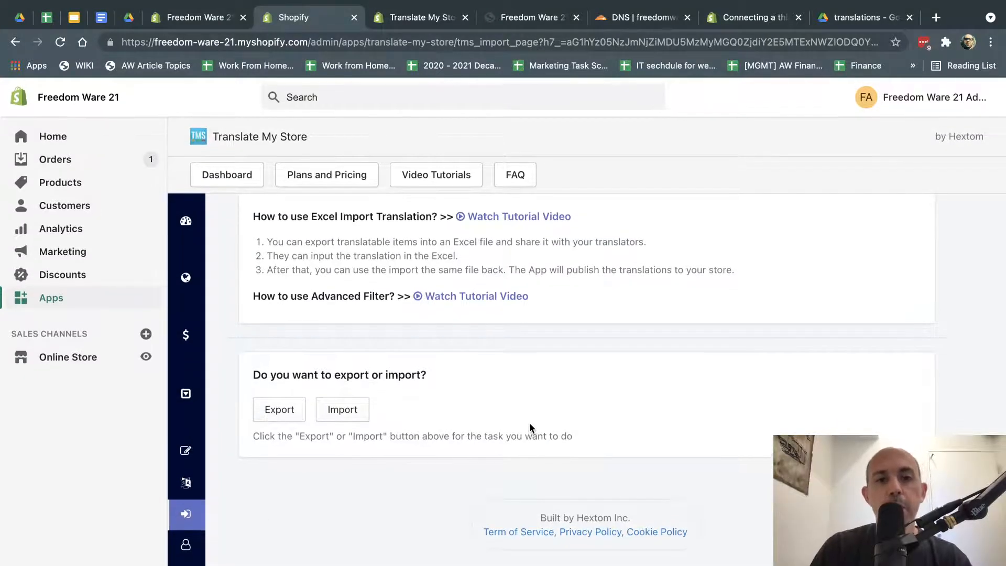
click(287, 411)
click(281, 431)
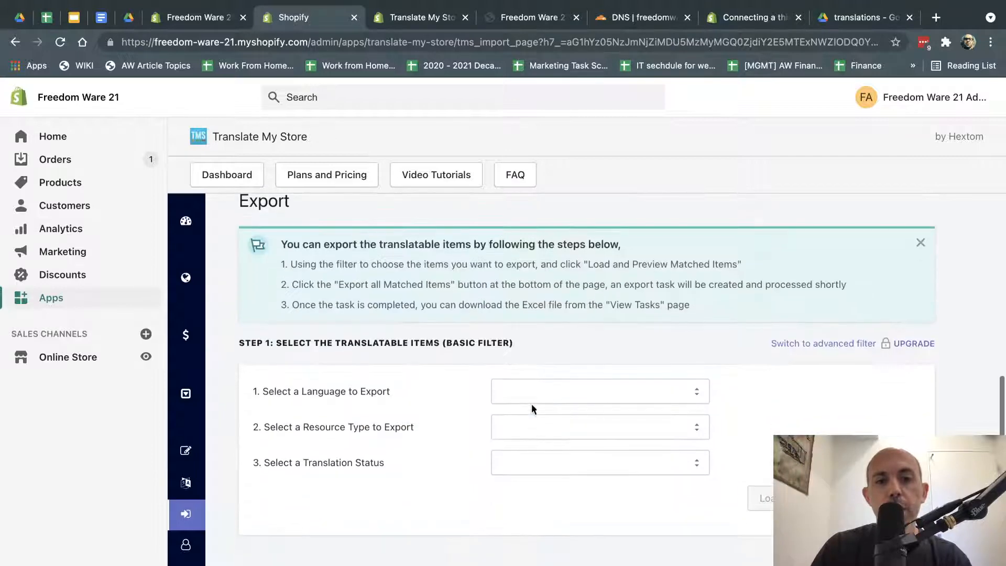
Step: Set the export filter to Chinese (Traditional), with resource type All and translation status All
click(537, 393)
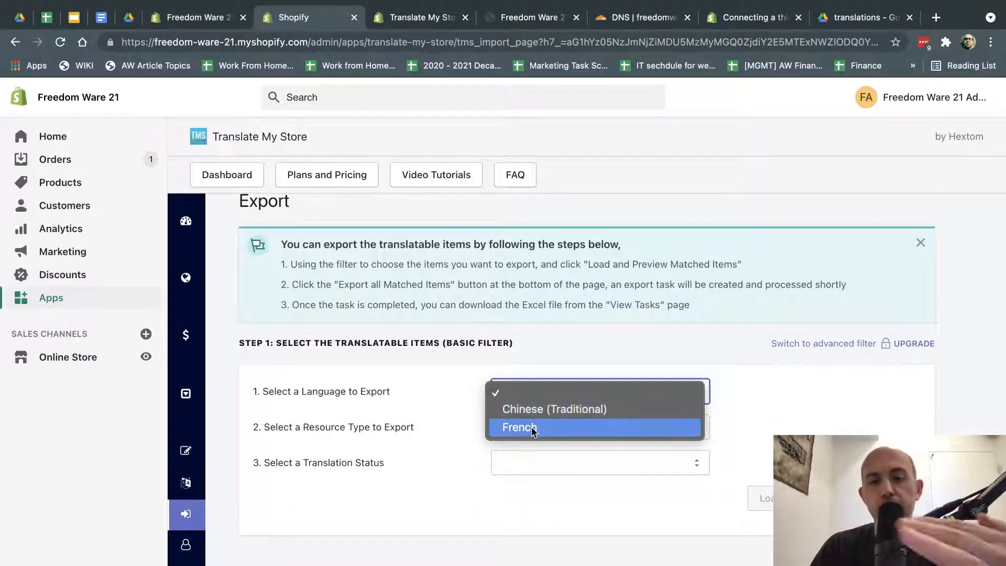
click(537, 413)
click(554, 427)
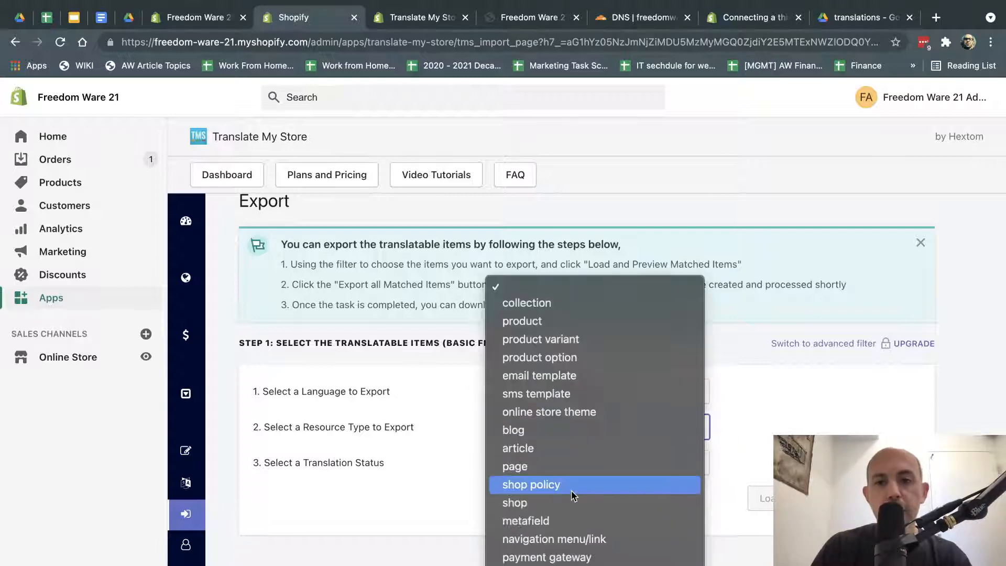
click(547, 557)
click(550, 463)
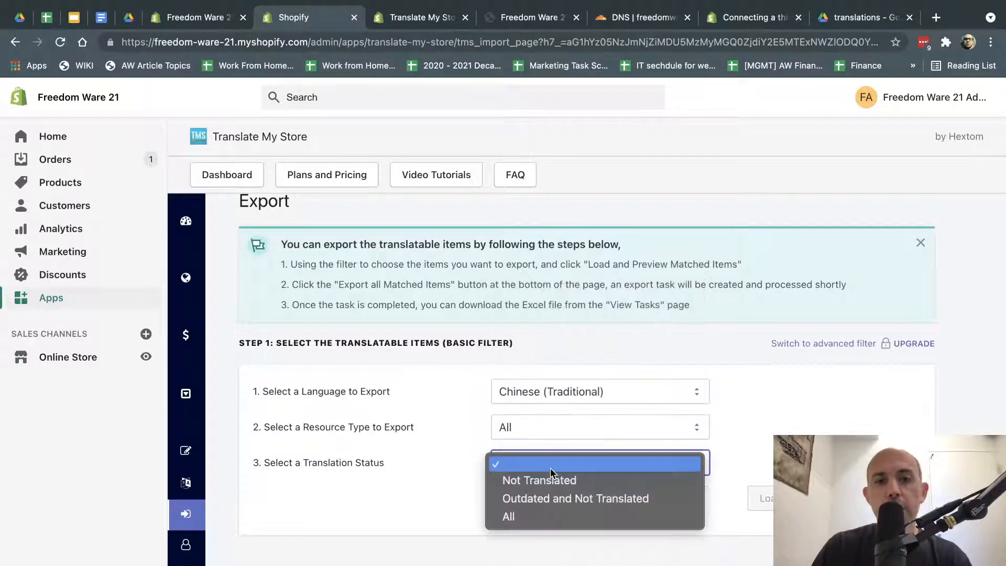
click(542, 519)
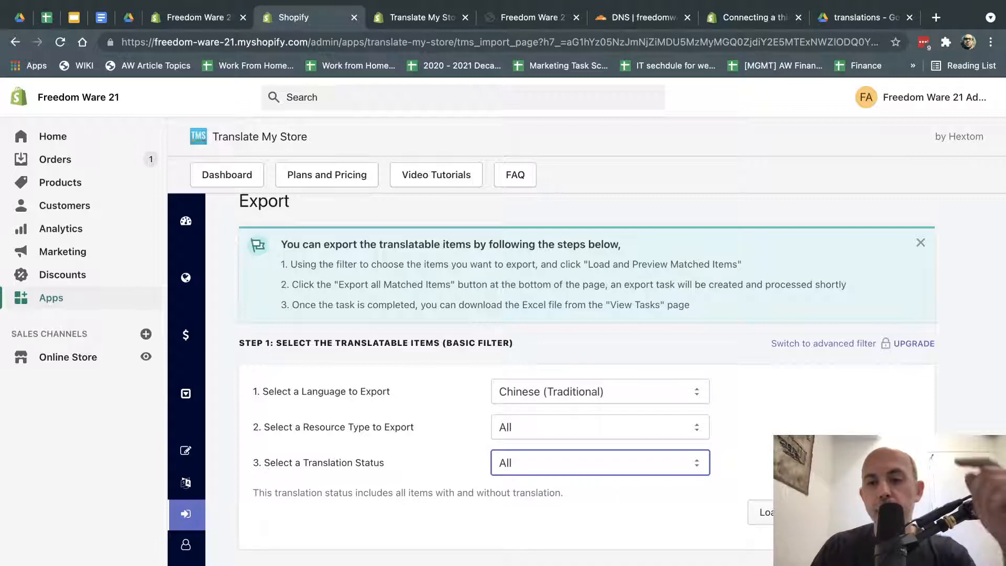
Step: Load the matched items, create an export task for all of them, and acknowledge its creation
scroll(689, 487, down, 15)
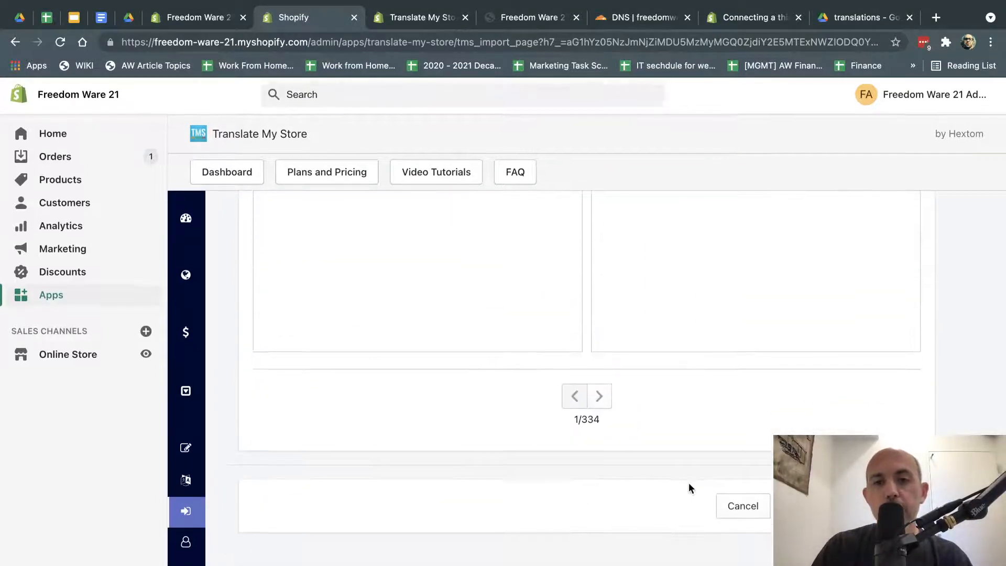
click(751, 504)
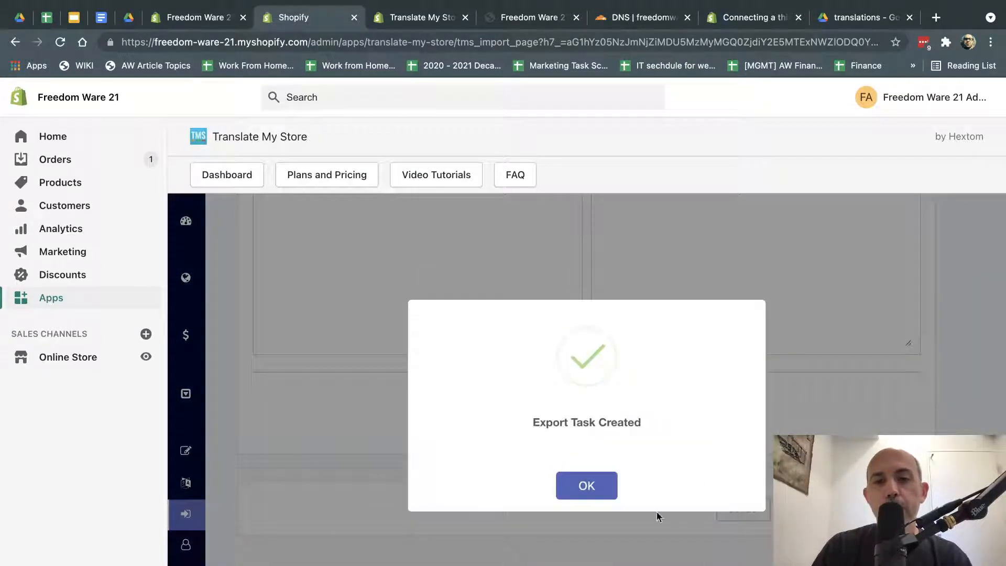
click(601, 490)
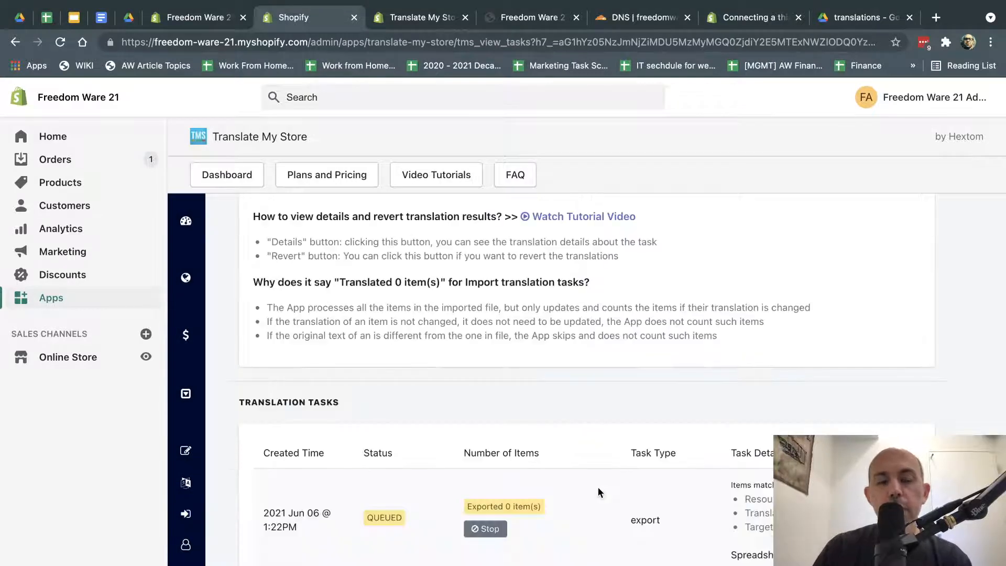
Step: Refresh the translation tasks page and check the statuses and spreadsheet files of the export and import tasks
scroll(597, 477, down, 4)
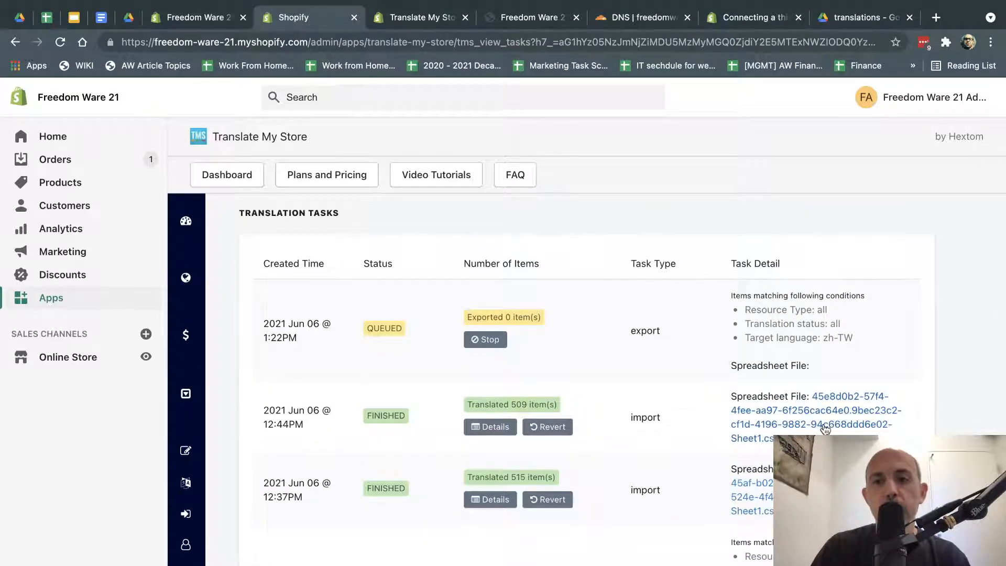
key(super+r)
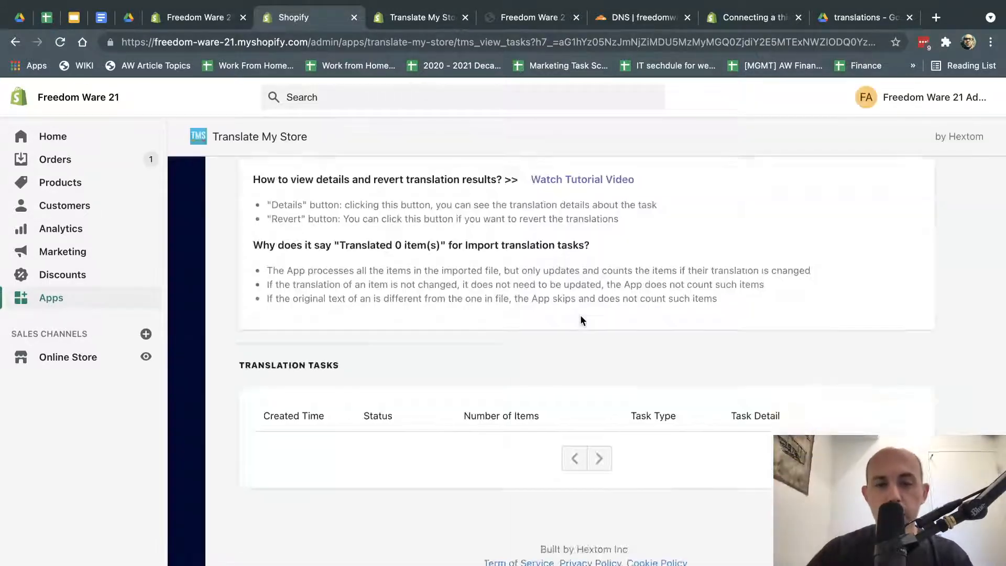
scroll(580, 320, down, 5)
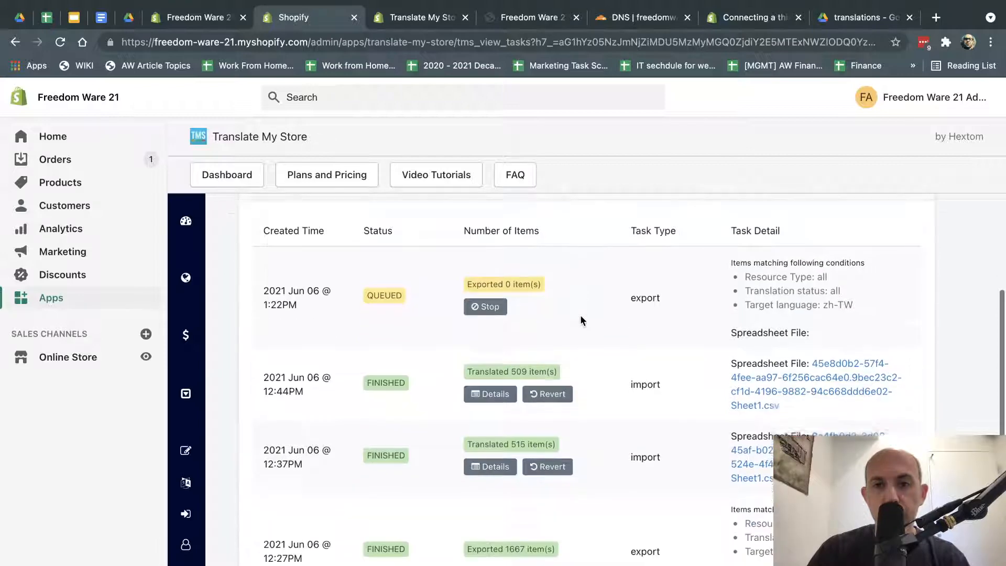
scroll(580, 321, down, 1)
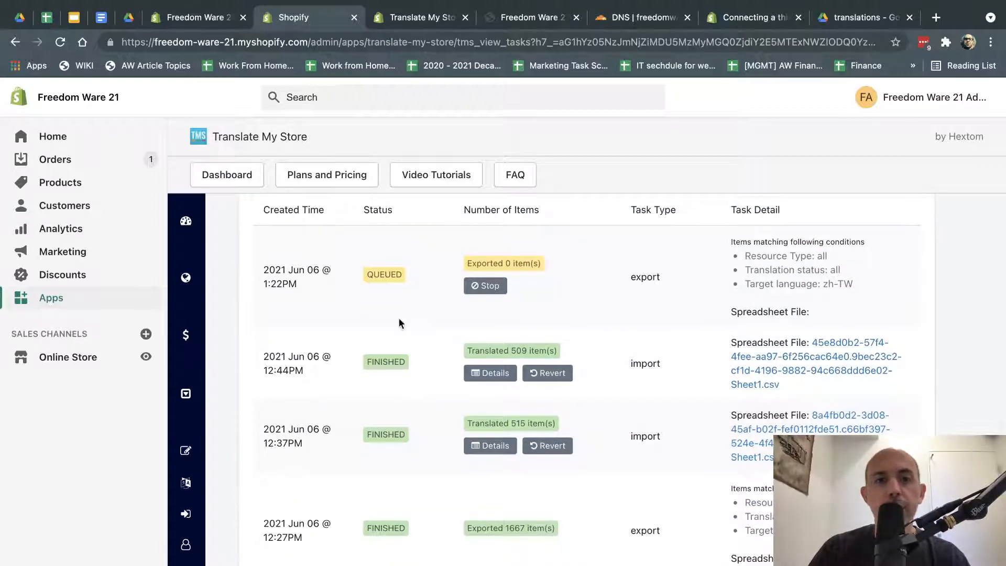
drag(365, 362, 406, 362)
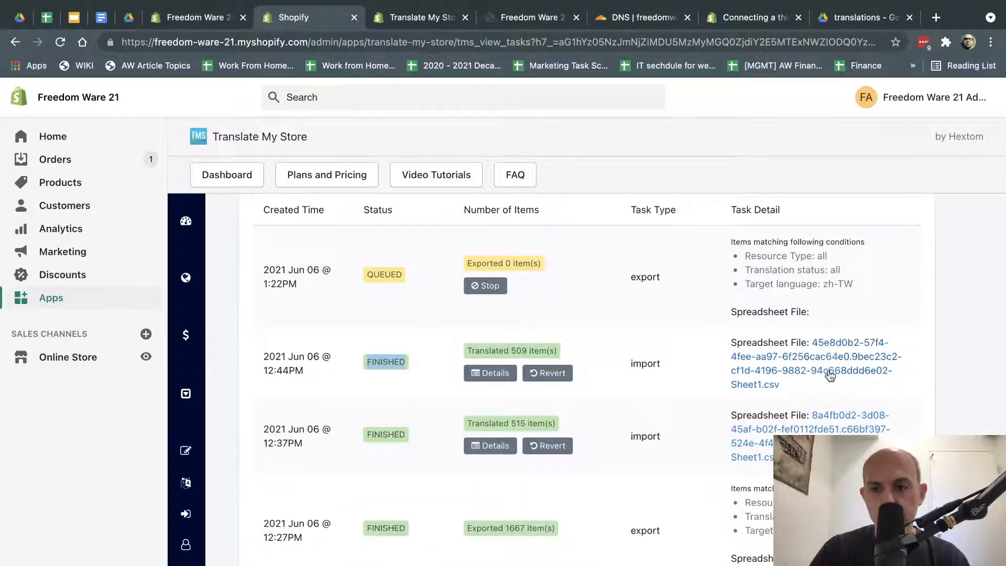
click(852, 23)
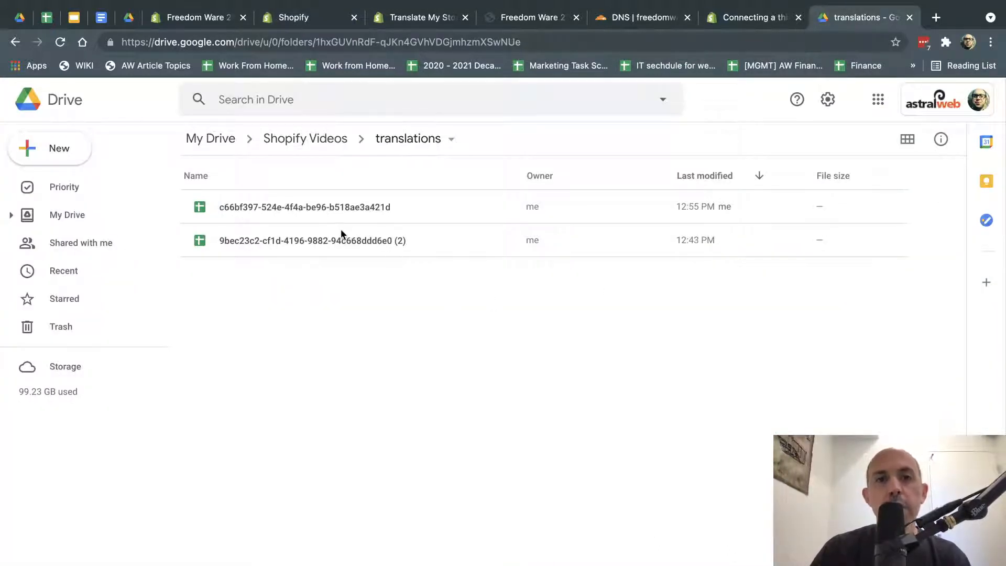
double_click(323, 240)
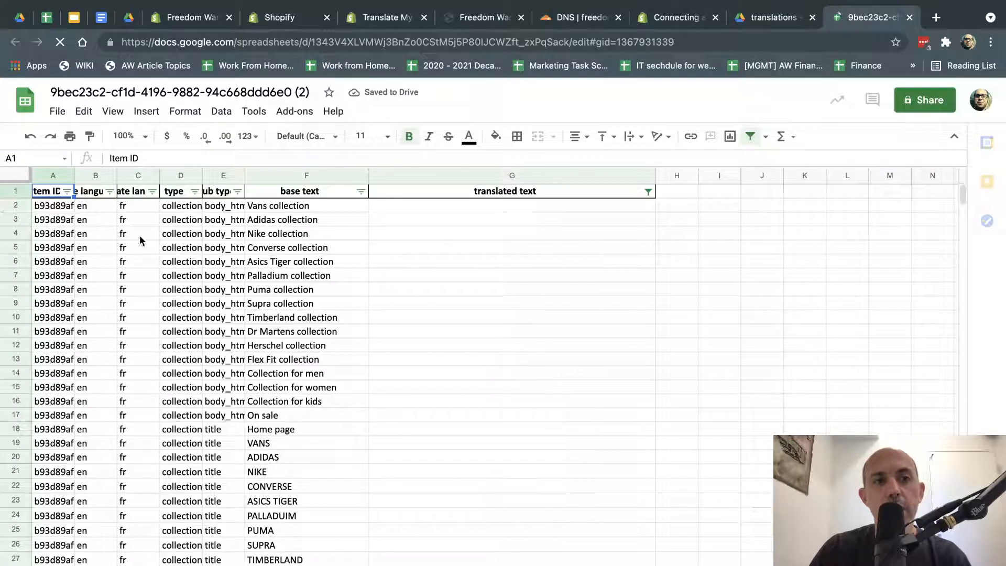
click(126, 171)
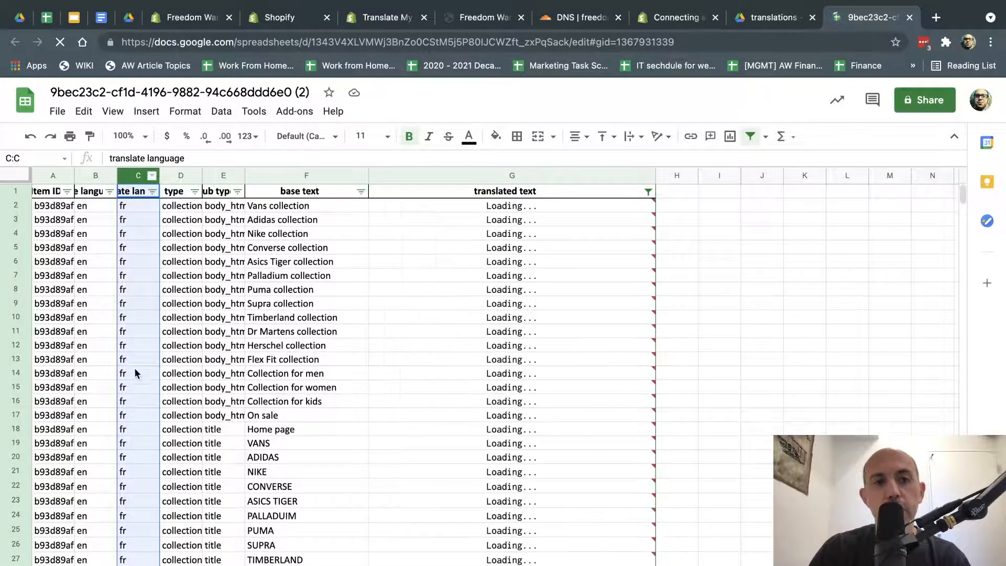
click(308, 311)
click(328, 205)
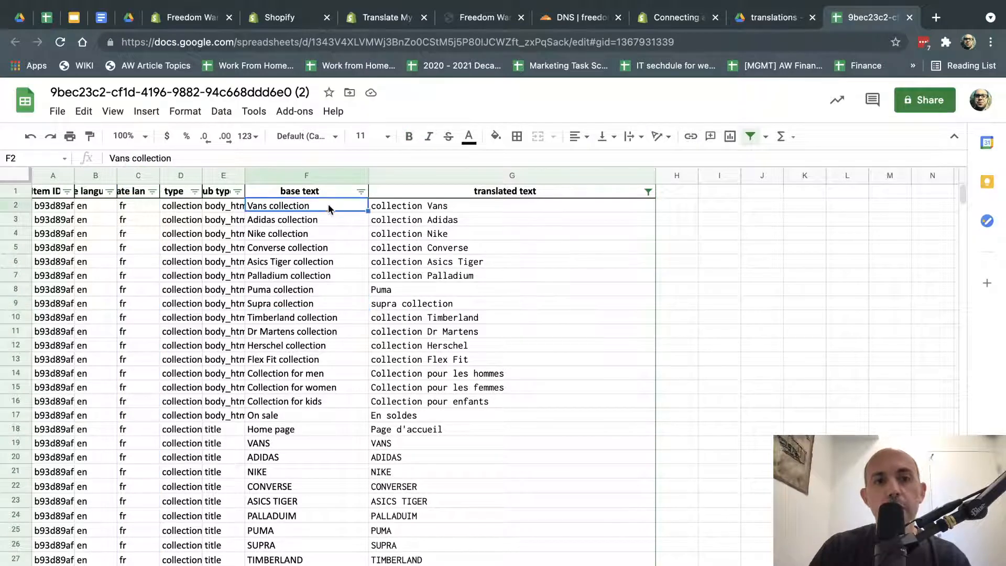
Step: Clear the translated text in cells G2:G41 for the collection and delivery method rows
drag(325, 203, 332, 527)
drag(523, 206, 484, 560)
key(Delete)
scroll(532, 501, up, 5)
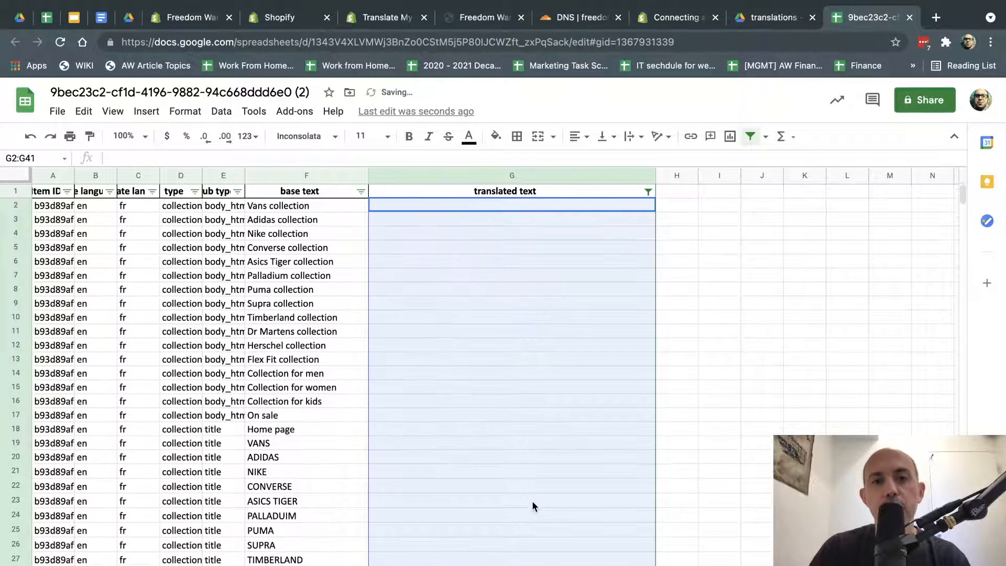
click(530, 323)
click(400, 200)
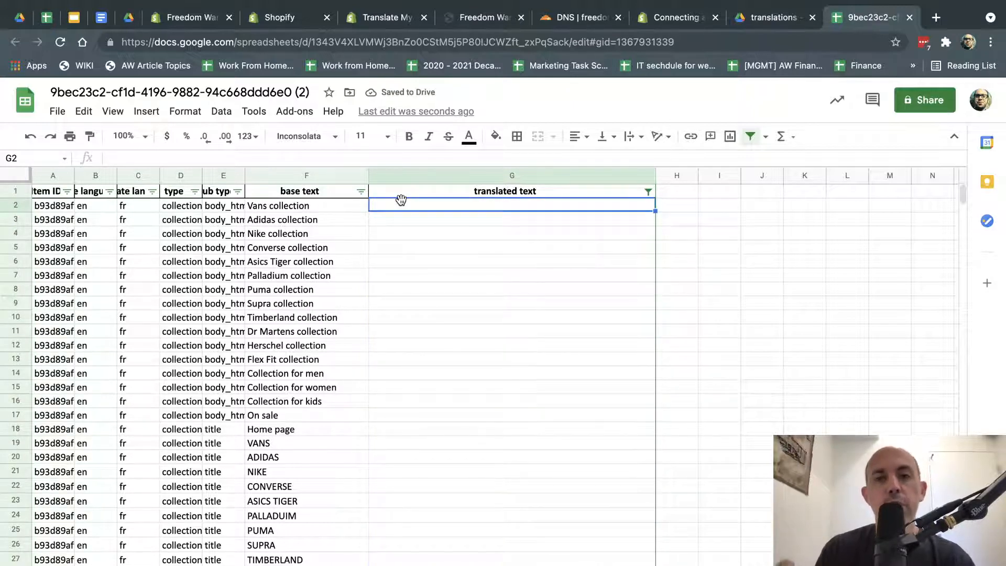
Step: Widen the type and sub type columns of the spreadsheet to fit their contents
scroll(547, 360, down, 10)
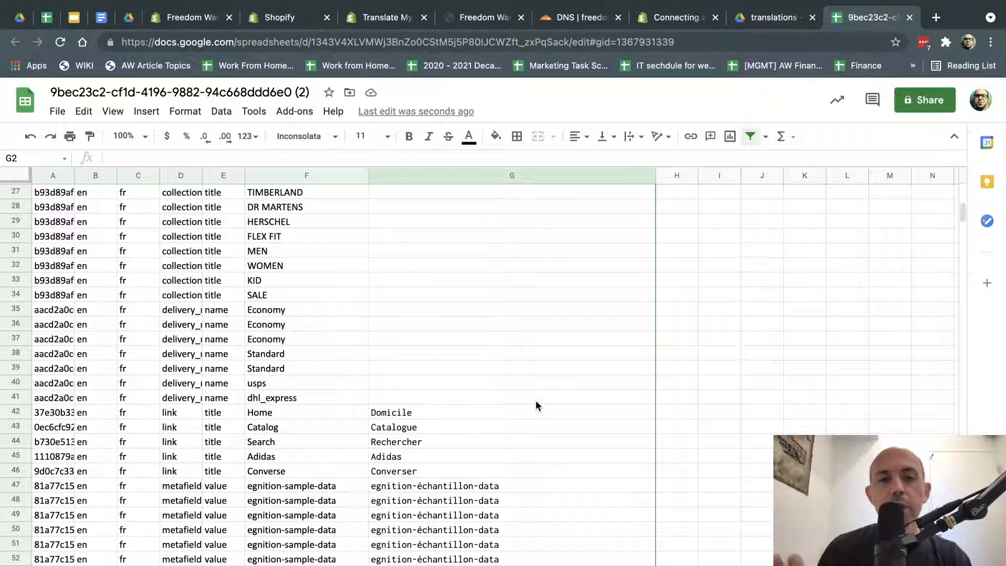
scroll(535, 400, up, 10)
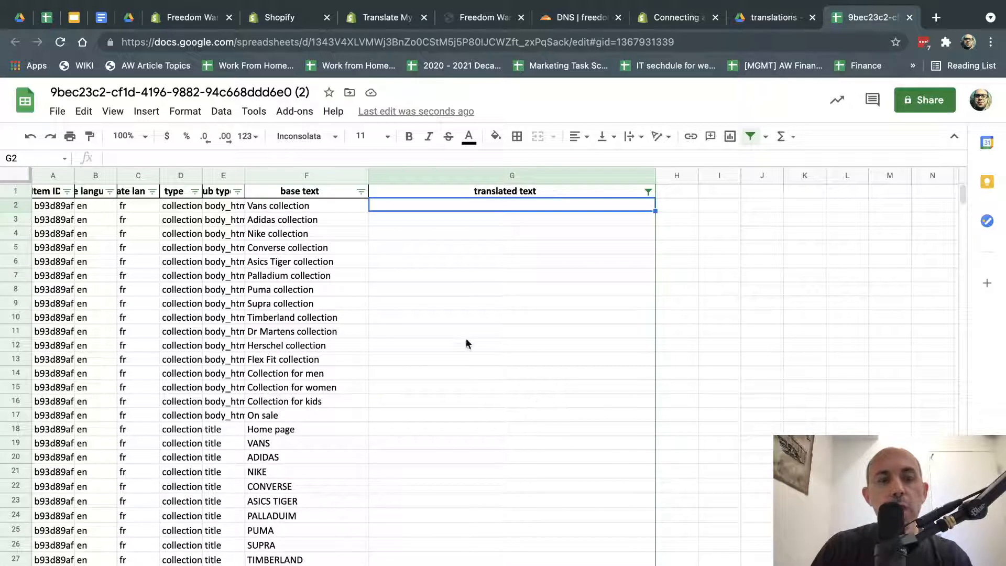
drag(200, 175, 407, 172)
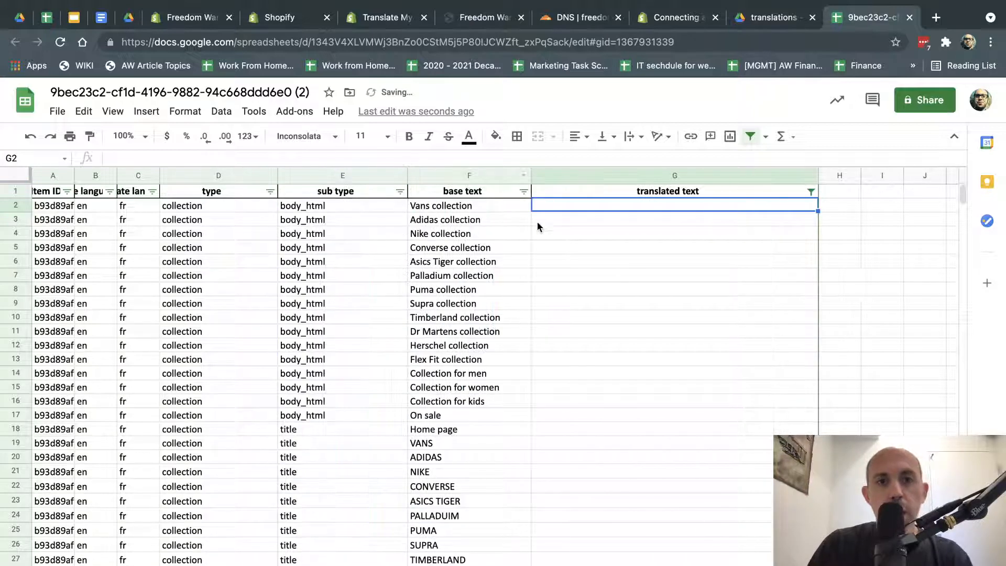
Step: Examine the base text, translated text, source language, translate language and type columns for the first collection rows
drag(498, 210, 472, 474)
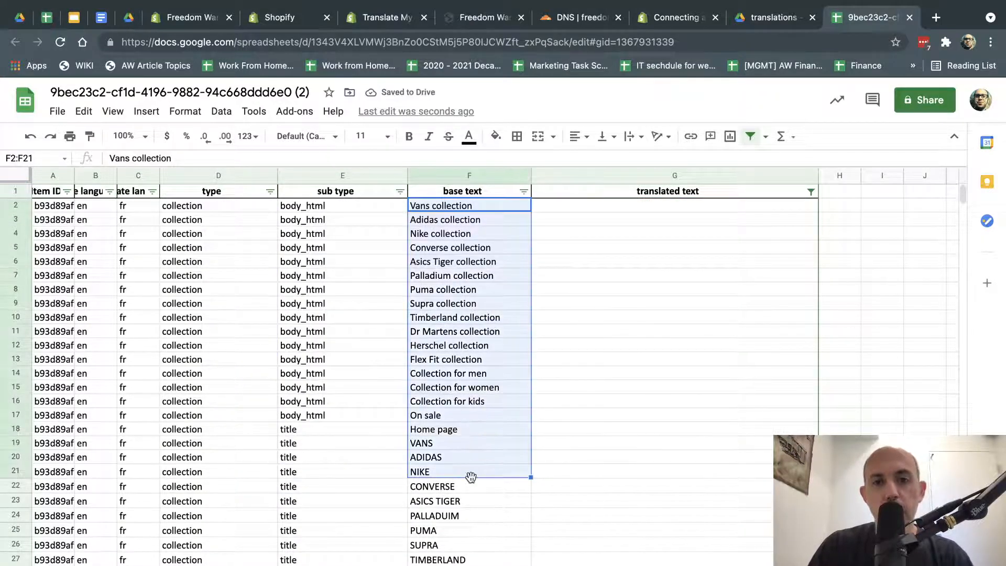
drag(589, 206, 586, 445)
click(586, 446)
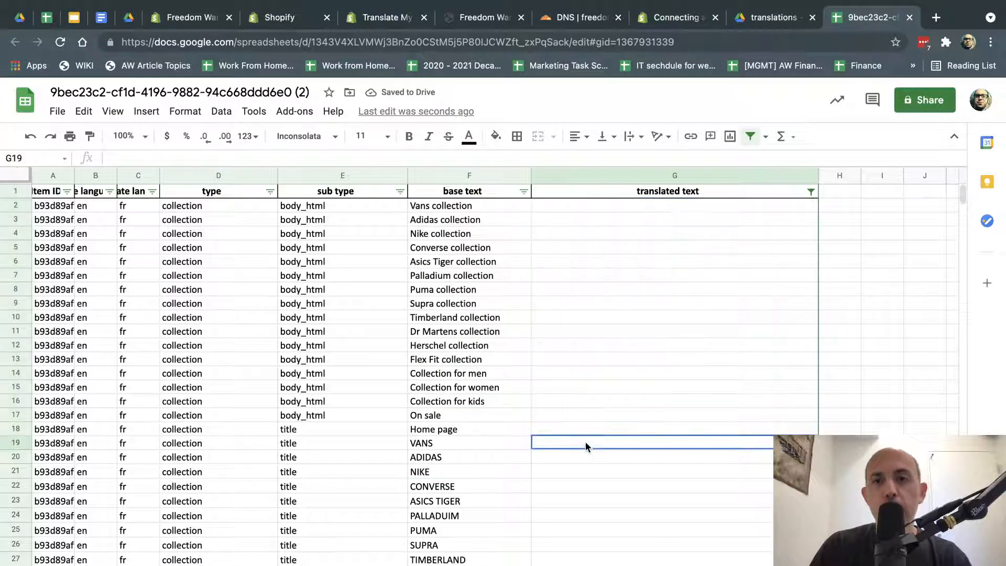
click(670, 176)
click(672, 431)
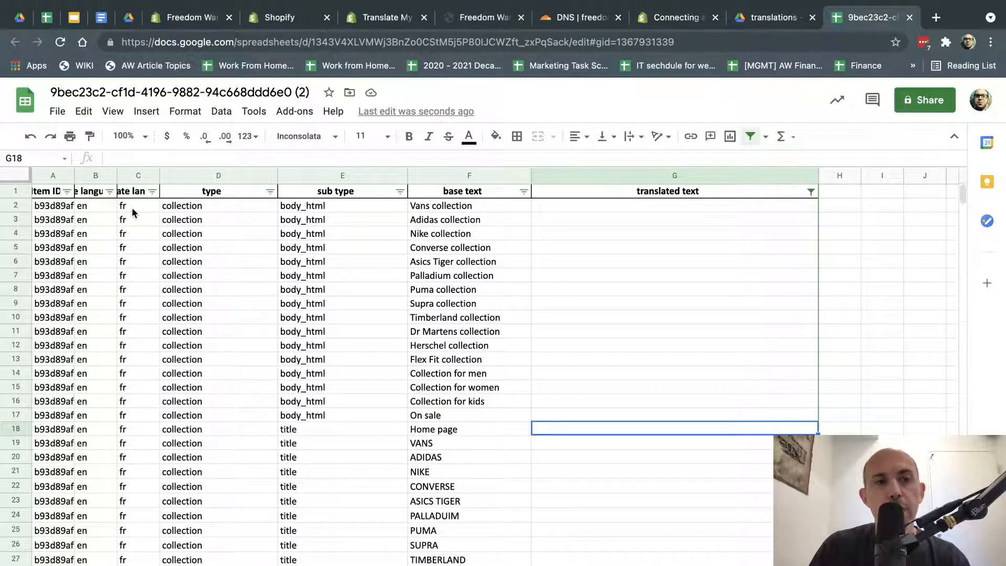
drag(97, 207, 96, 346)
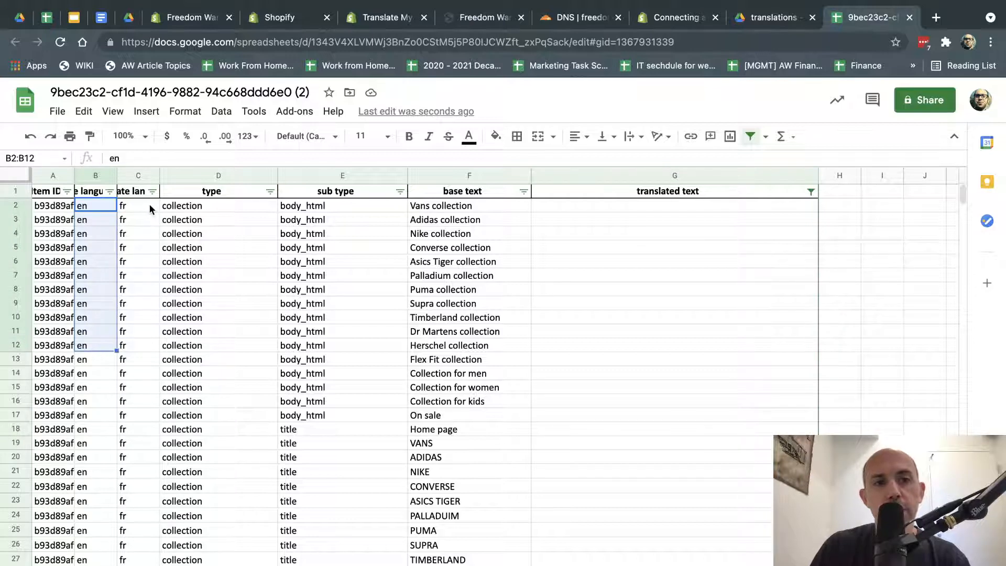
drag(150, 209, 140, 361)
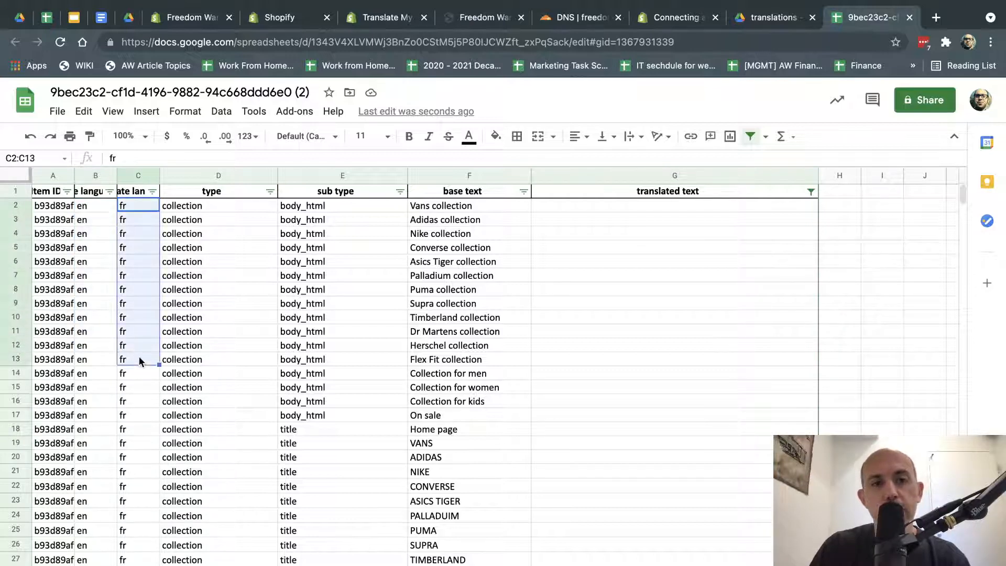
click(234, 322)
mouse_move(242, 208)
mouse_down()
mouse_move(242, 223)
mouse_move(238, 208)
mouse_up()
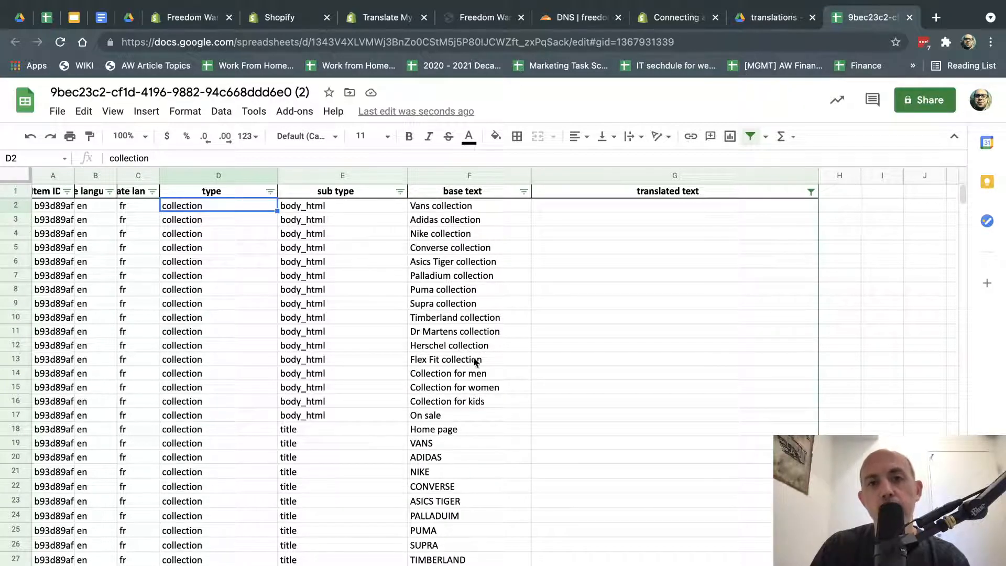
Step: Review the base text entries for collections, collection titles, menu links and the theme items further down the sheet
click(427, 211)
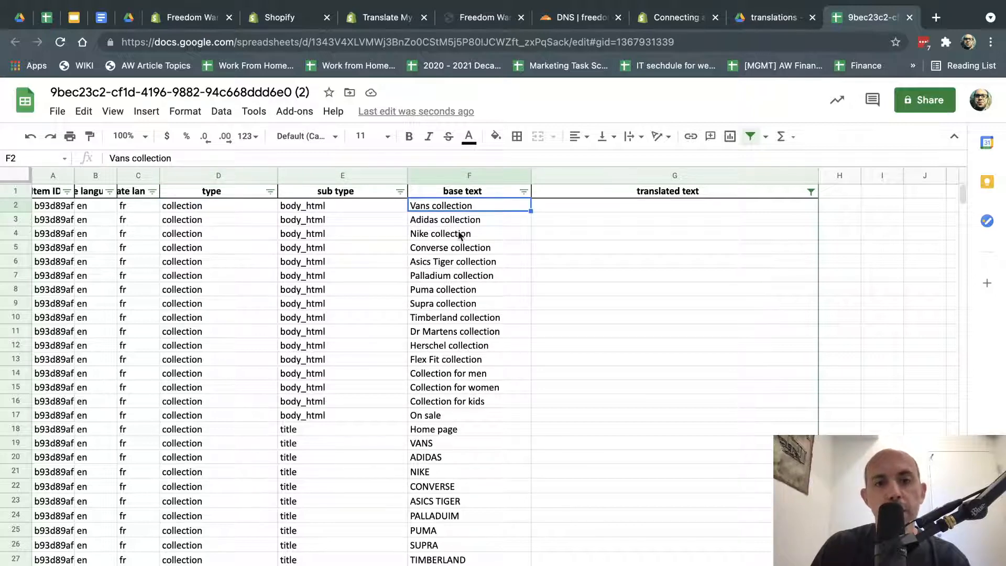
drag(457, 262, 456, 362)
drag(432, 430, 461, 530)
scroll(366, 514, down, 5)
scroll(366, 511, up, 3)
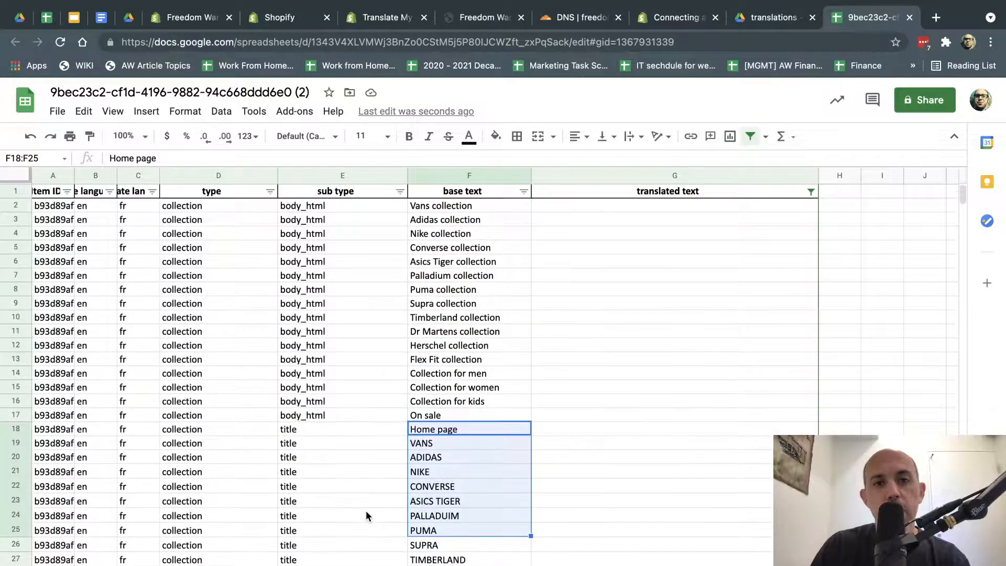
scroll(365, 510, down, 6)
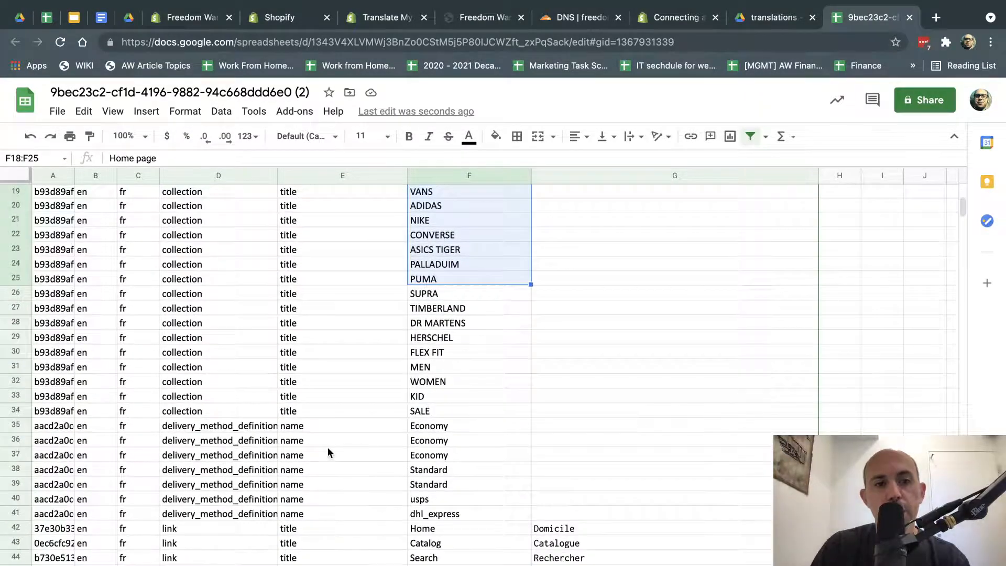
scroll(326, 398, down, 3)
click(479, 430)
drag(478, 444, 474, 486)
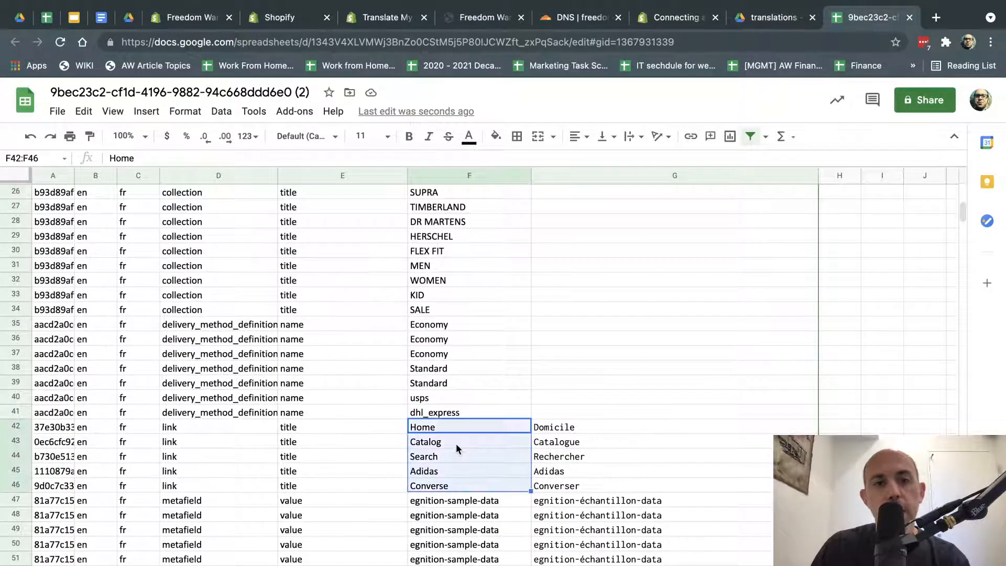
scroll(497, 456, down, 5)
scroll(486, 445, down, 5)
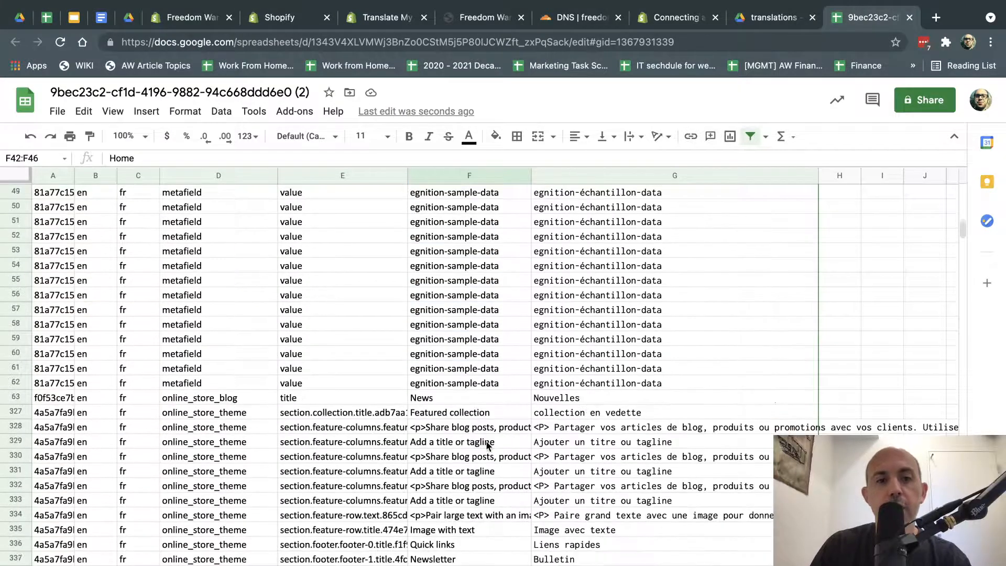
Step: Compare the type and sub type values of the collection rows with their base text and translated text cells
scroll(485, 445, up, 15)
drag(213, 255, 347, 343)
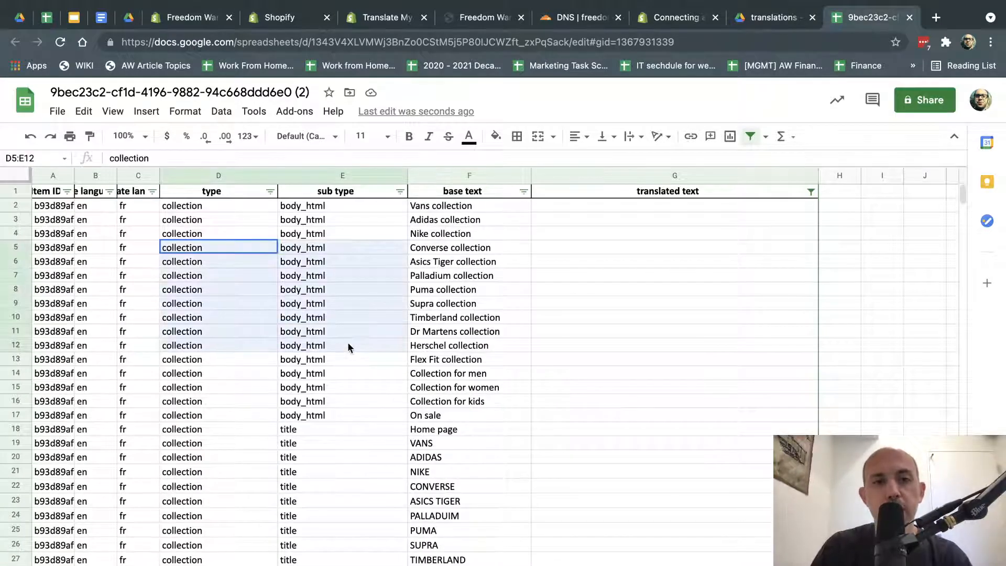
click(482, 291)
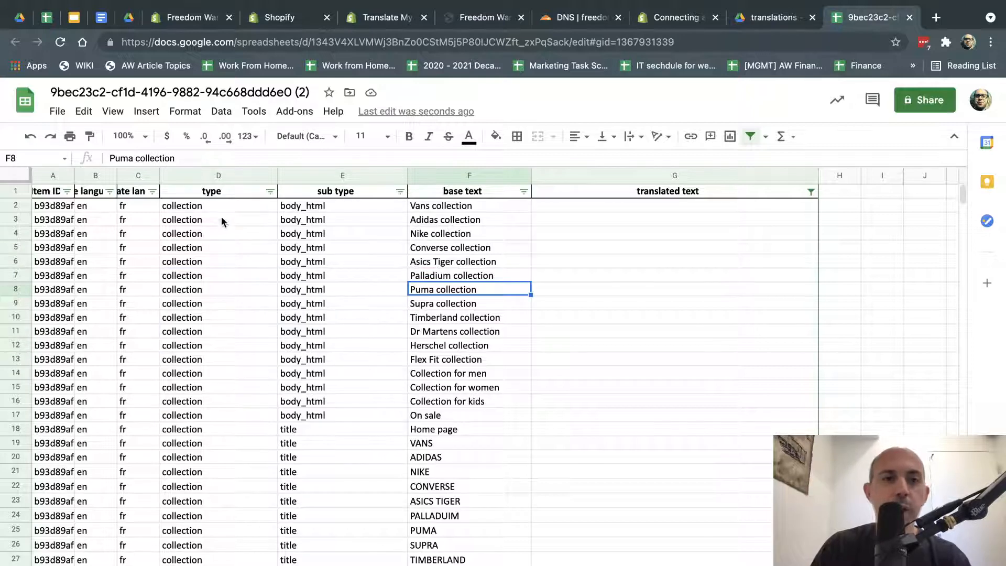
drag(220, 219, 398, 362)
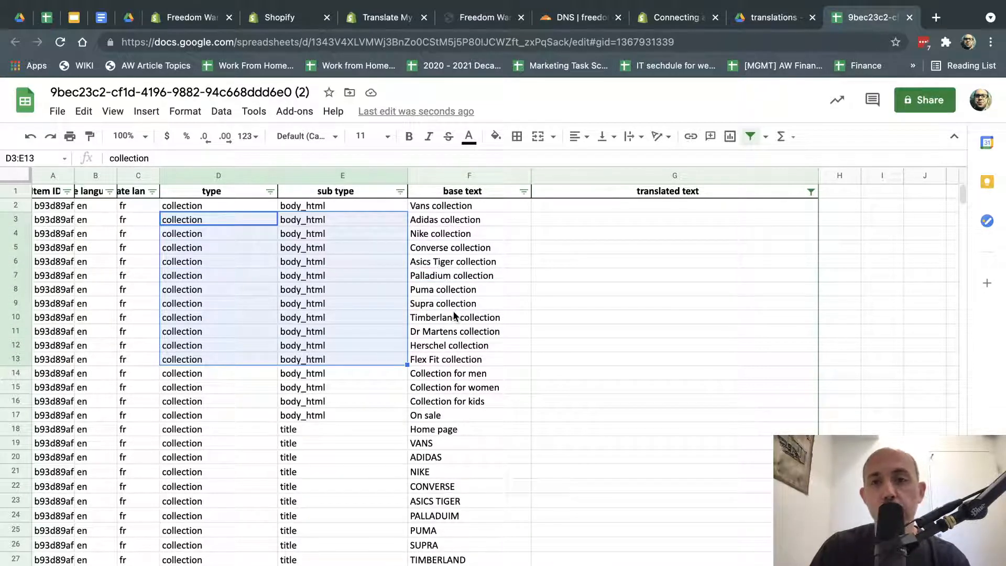
click(575, 246)
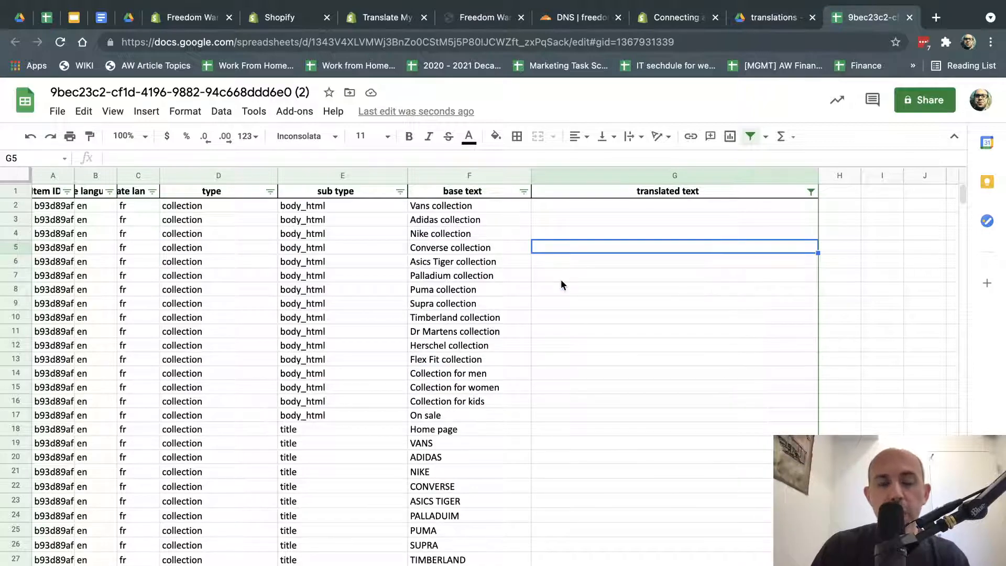
Step: Look through the theme and product translations further down the sheet, and display the file's available download formats
scroll(461, 355, down, 15)
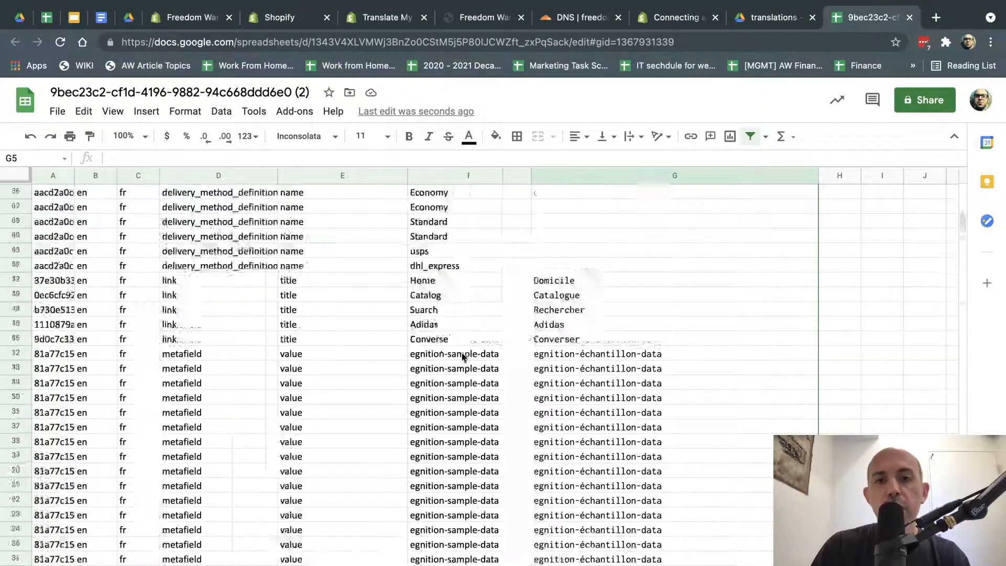
scroll(463, 356, up, 15)
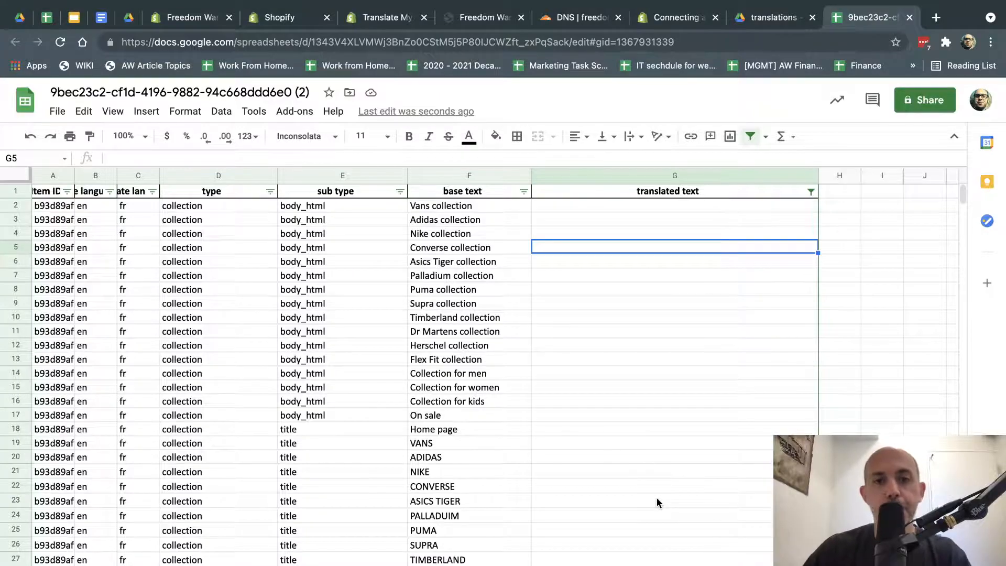
scroll(633, 446, down, 20)
scroll(634, 450, up, 20)
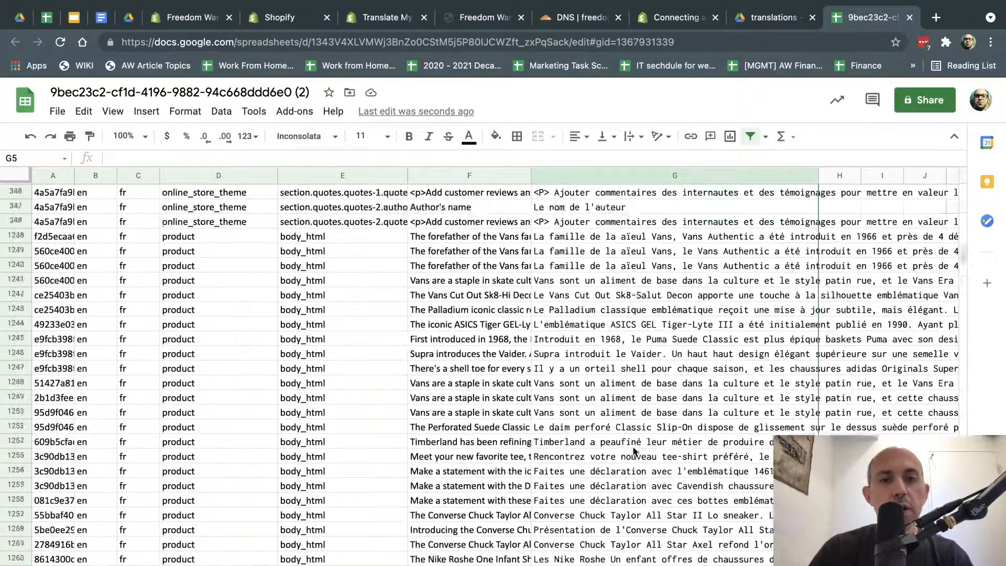
click(56, 111)
mouse_move(141, 296)
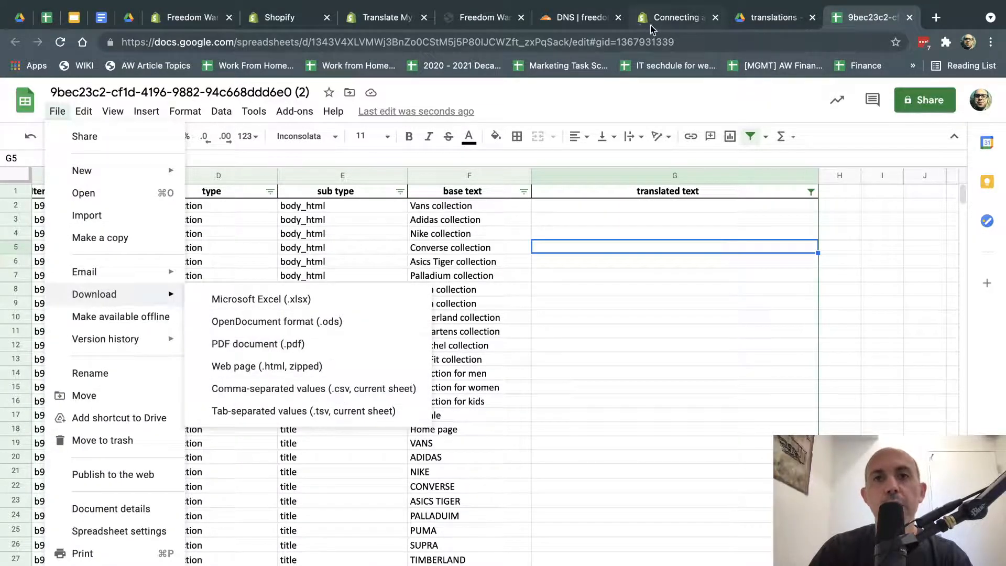
Step: Switch back to Translate My Store in Shopify and open the import form in Import Translation (CSV/Excel)
click(403, 23)
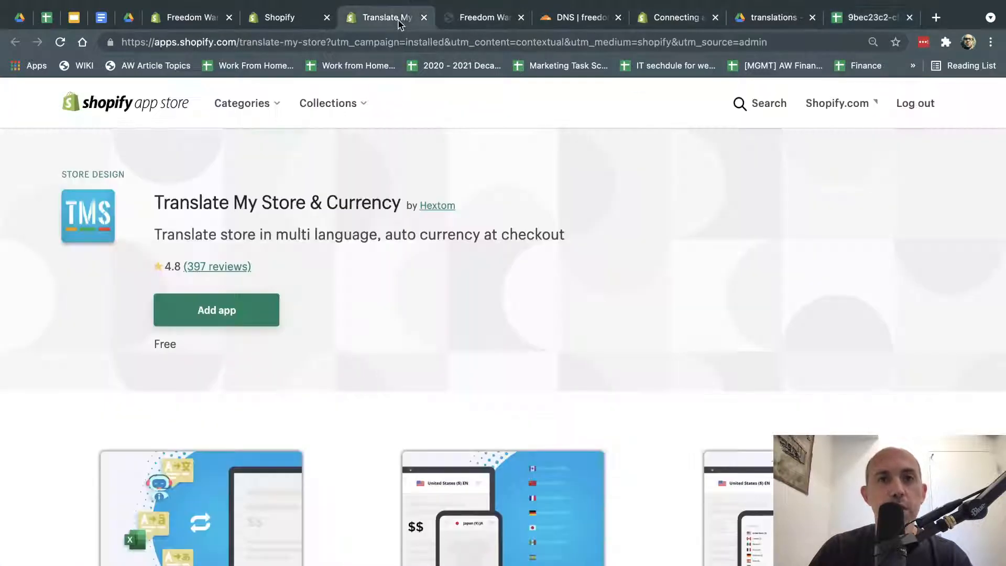
click(273, 20)
mouse_move(201, 279)
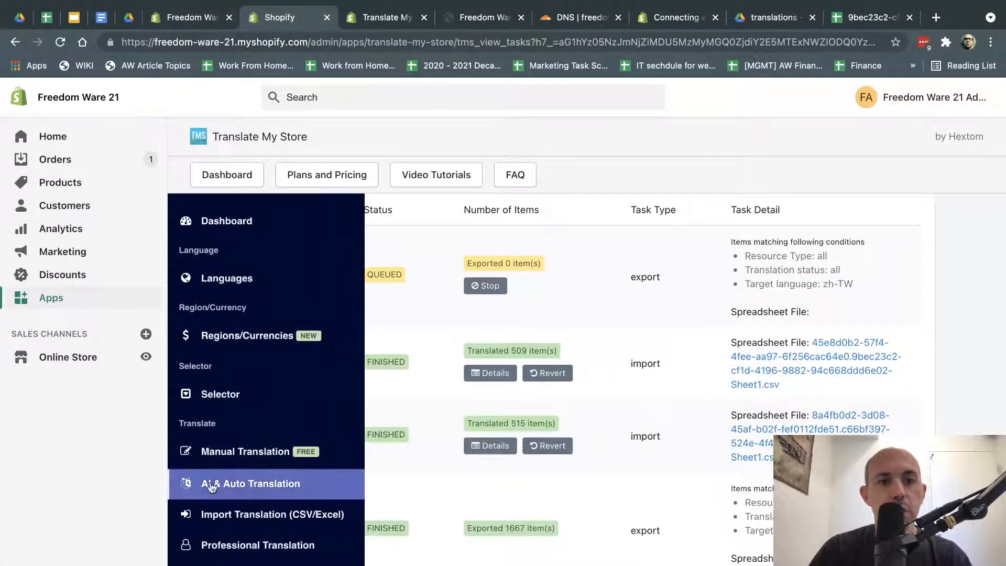
click(260, 518)
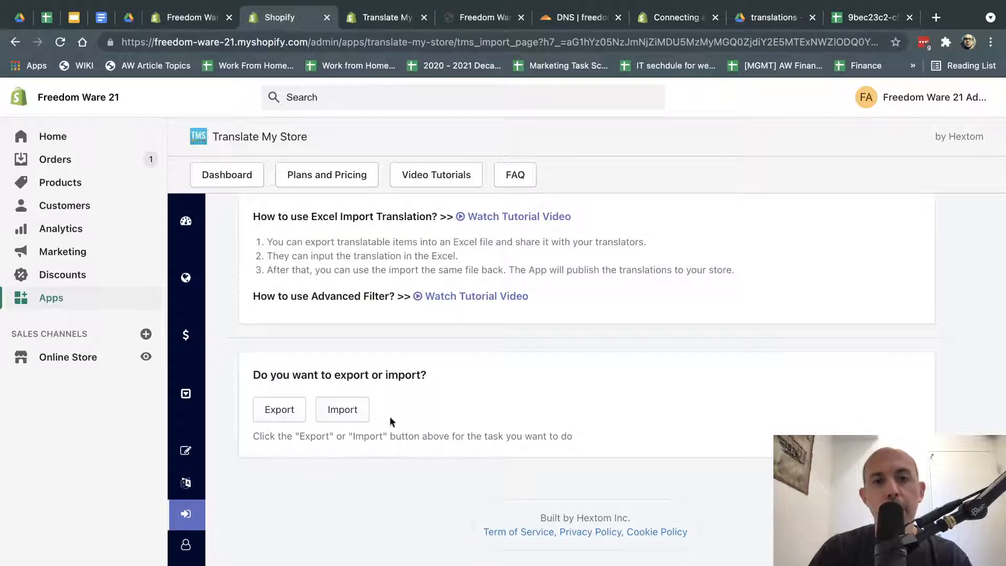
click(353, 413)
scroll(568, 461, down, 5)
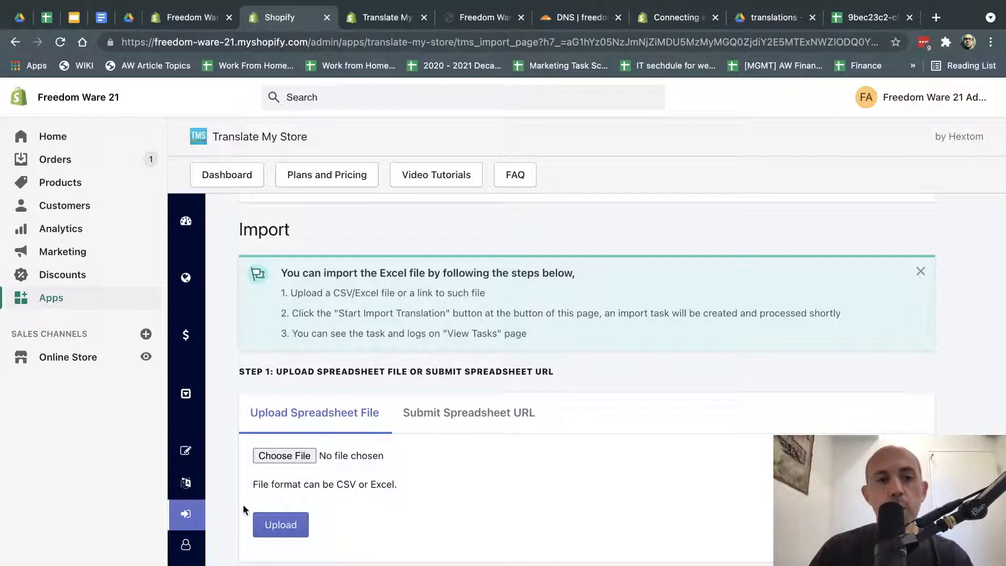
Step: Open View Tasks and review the status and item details of the export and import tasks
mouse_move(243, 507)
scroll(254, 518, down, 3)
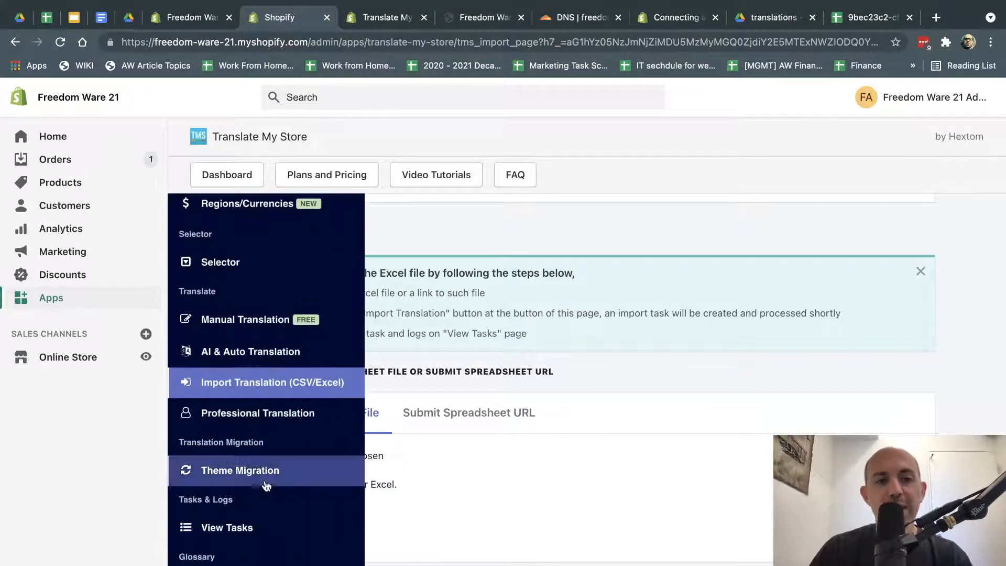
click(240, 535)
scroll(526, 449, down, 4)
scroll(545, 398, down, 2)
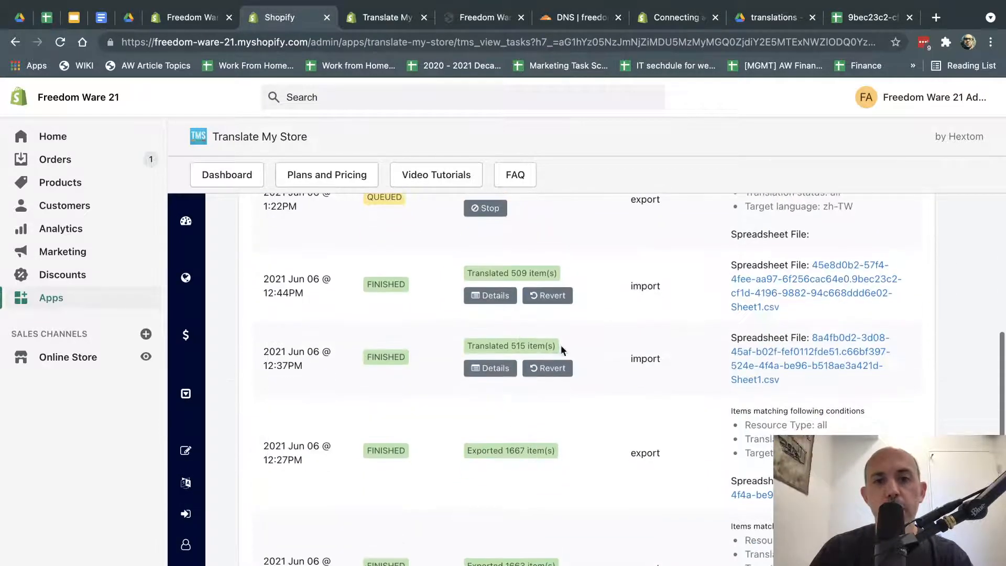
scroll(561, 349, up, 3)
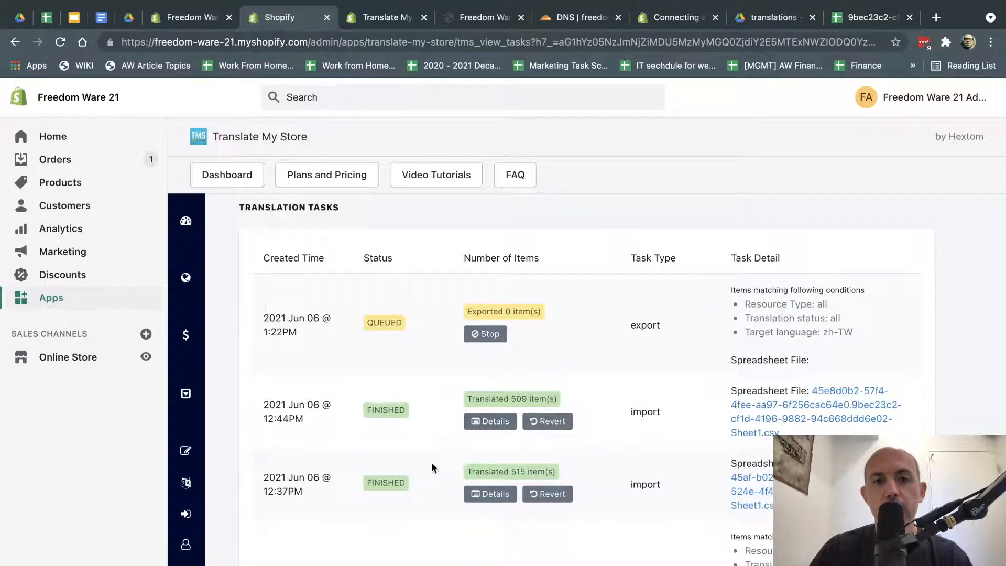
Step: Look through the earlier import and export tasks in the translation task list and their creation times
scroll(432, 464, down, 2)
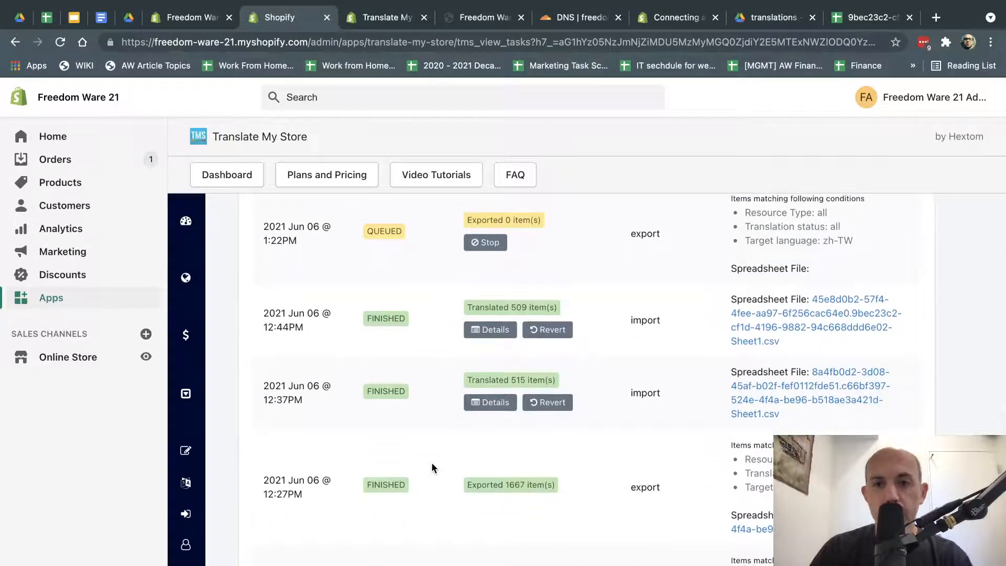
drag(299, 468, 298, 310)
click(298, 310)
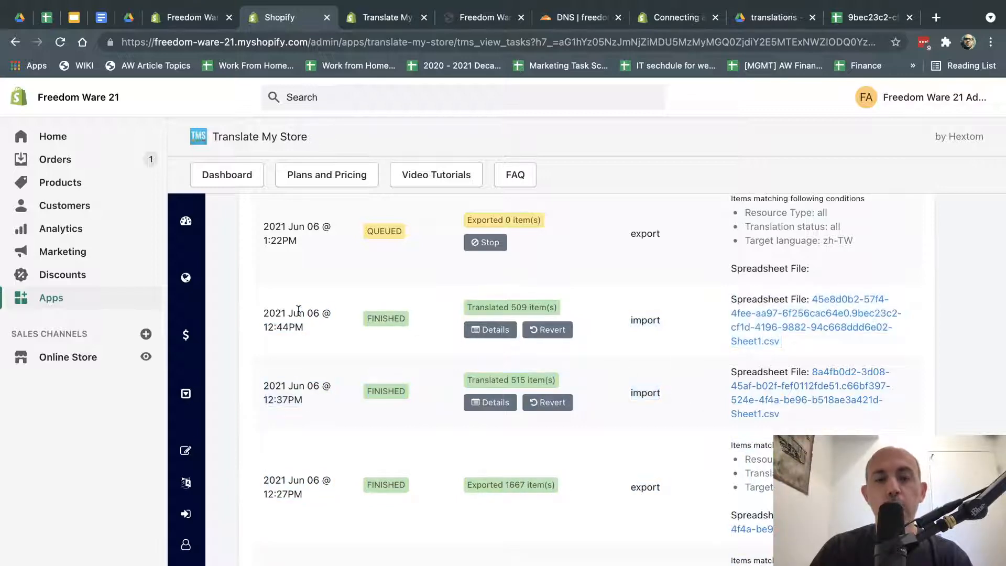
Step: Switch to the live storefront, open its Taiwan version from the Global navigation, and check the subdomain in the address
click(479, 17)
click(607, 120)
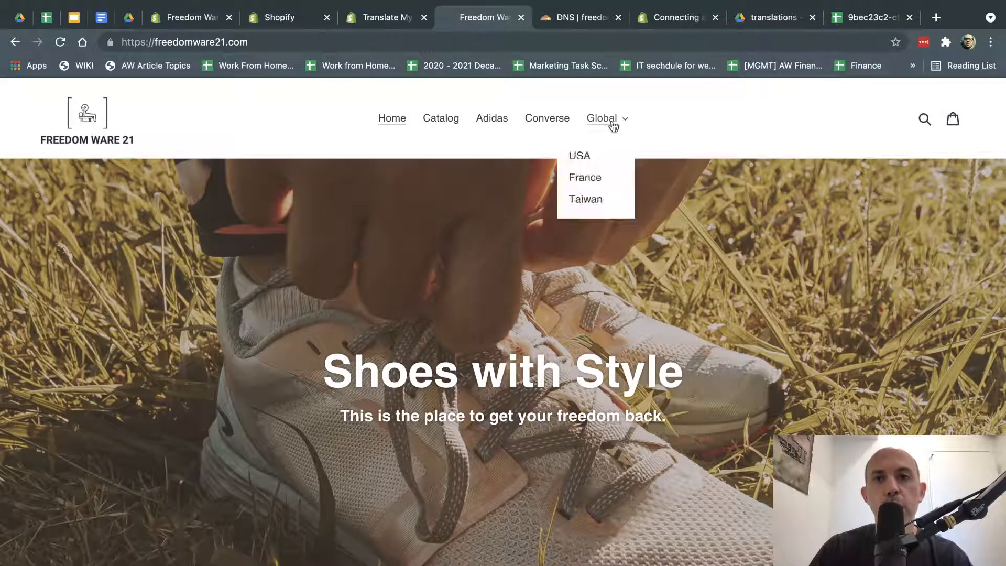
click(591, 204)
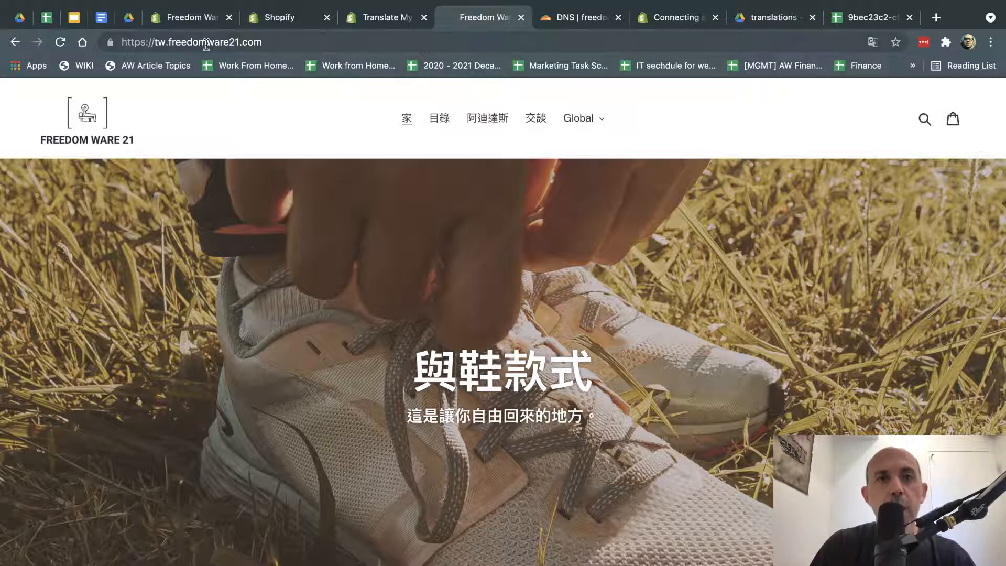
drag(147, 44, 165, 44)
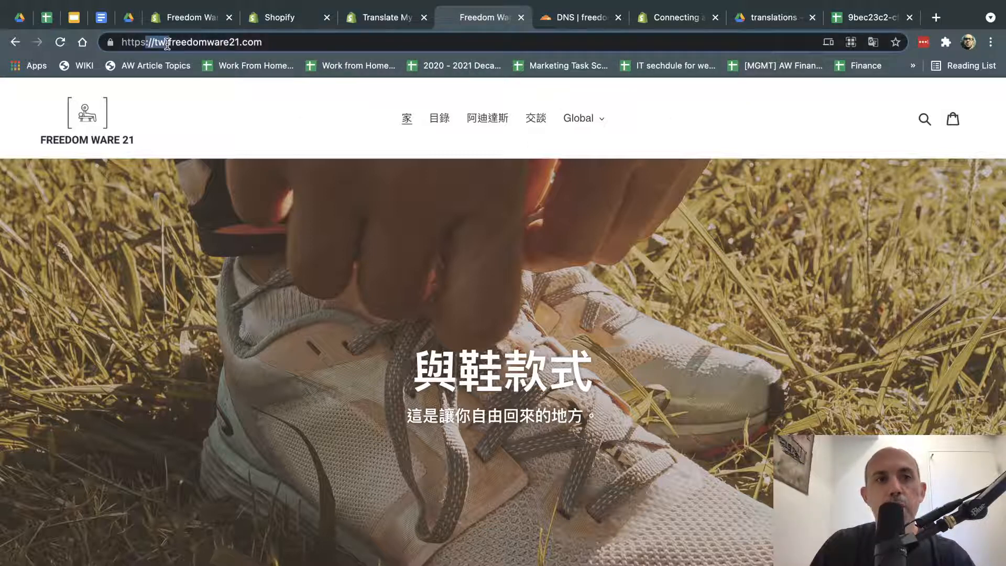
click(180, 44)
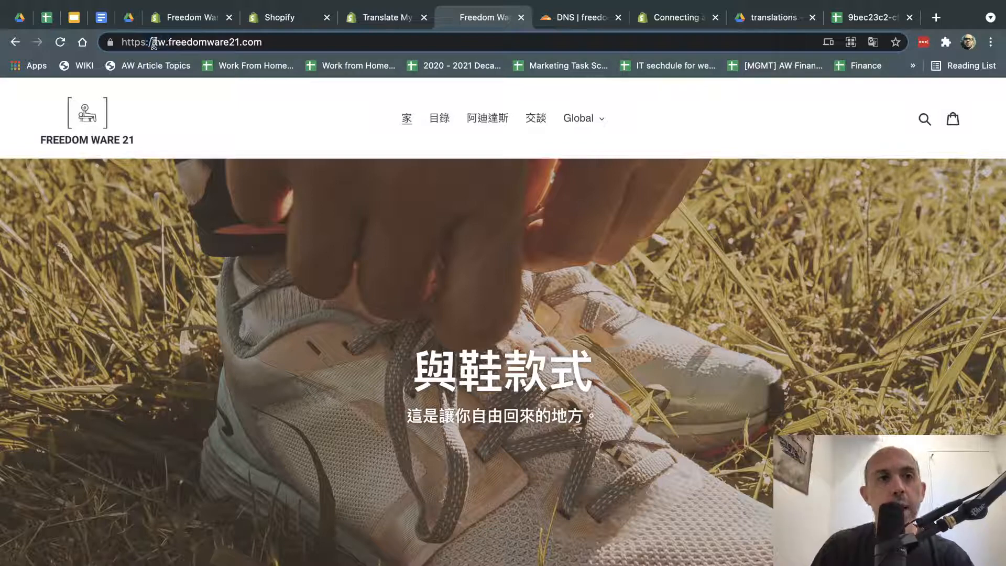
drag(153, 44, 303, 43)
text(taiwan)
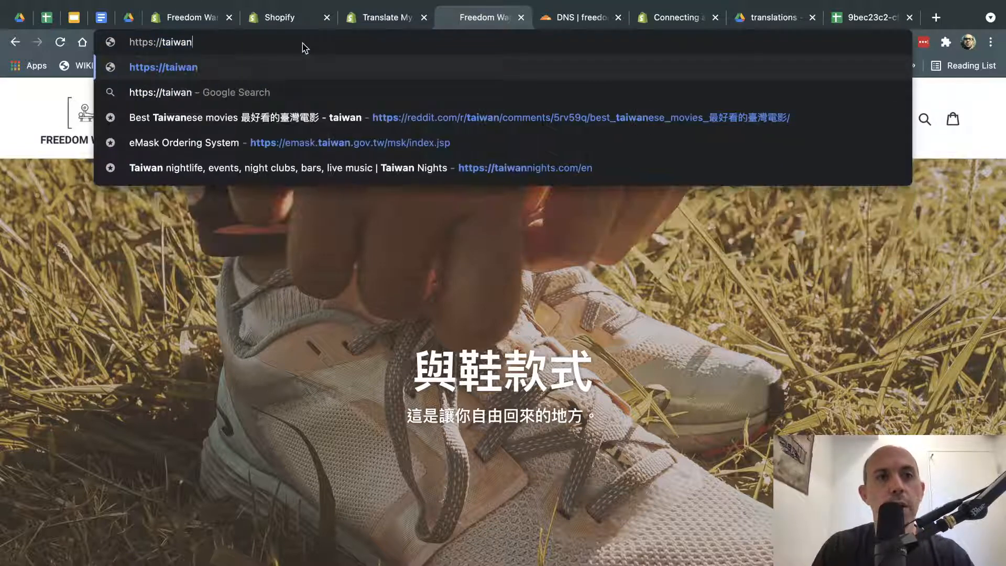
text(freef)
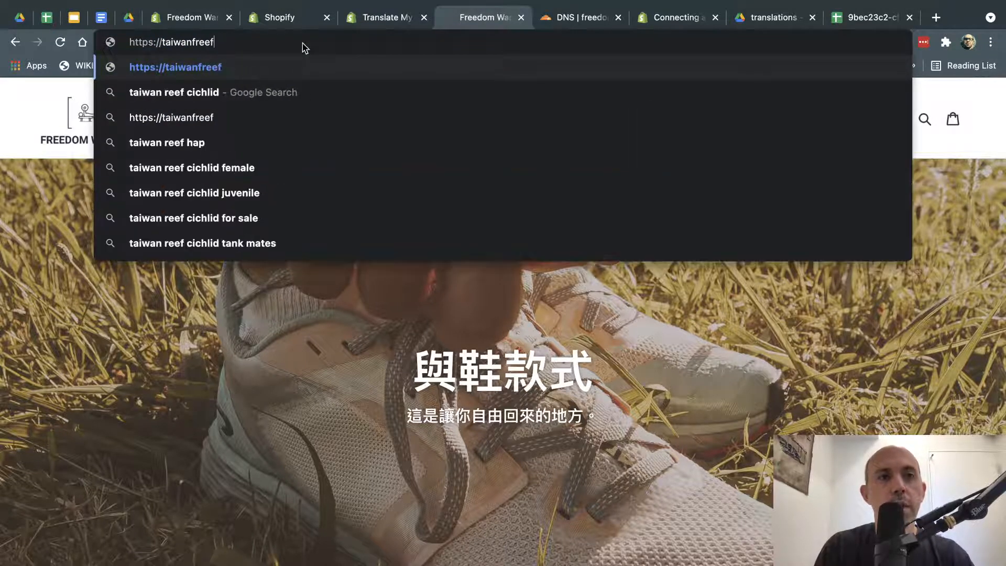
text(reedom.com)
key(super+a)
key(BackSpace)
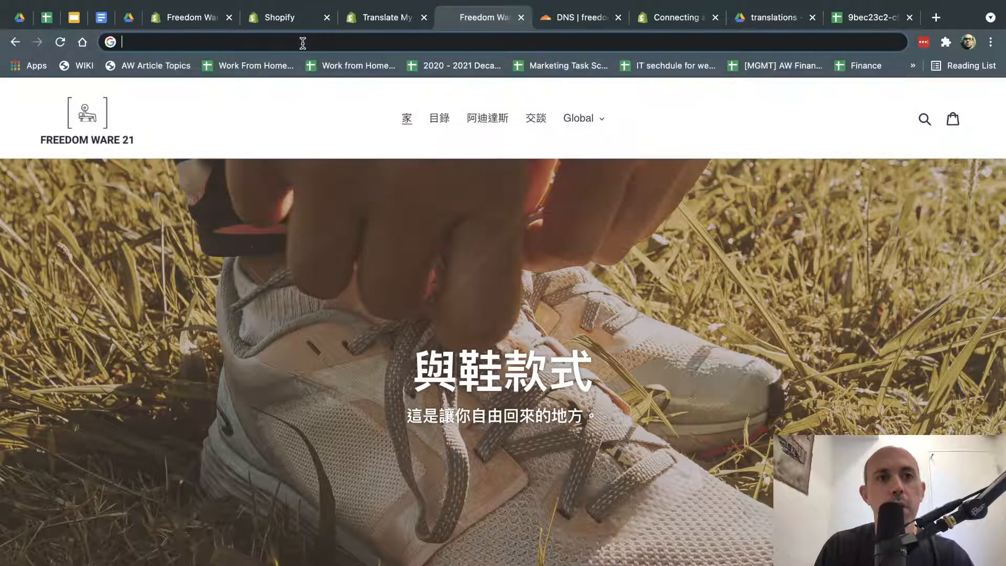
text(france)
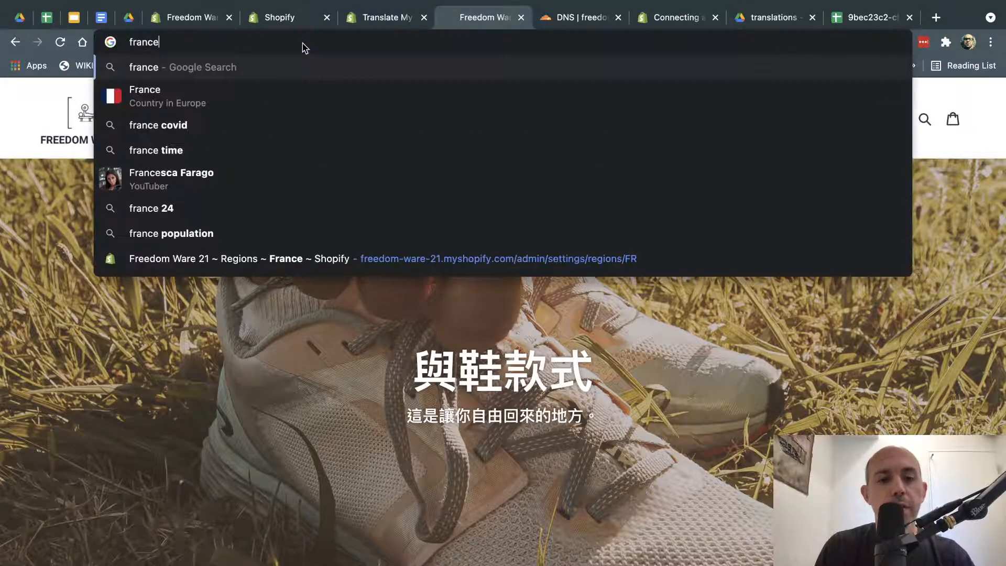
text(freedom21.com)
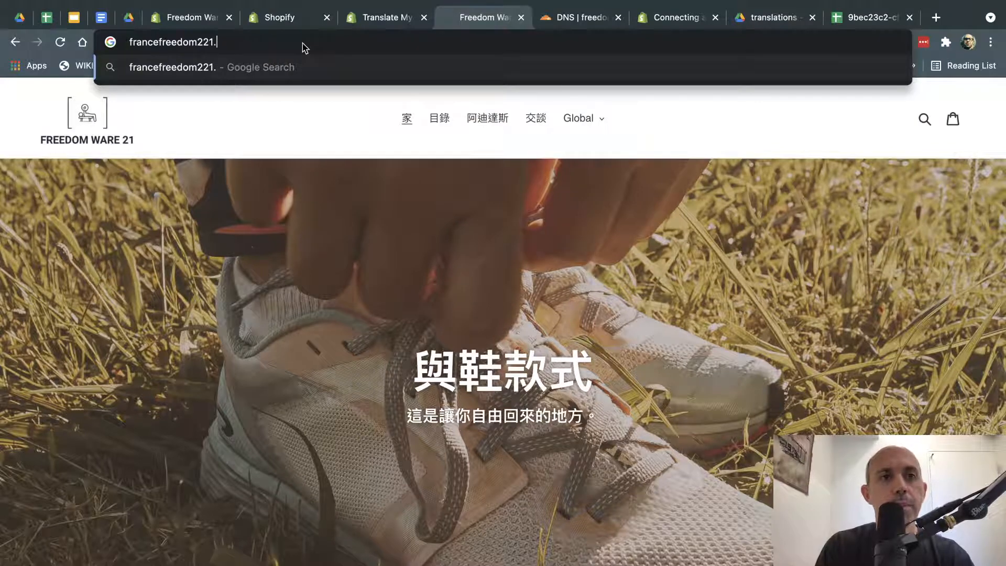
key(Escape)
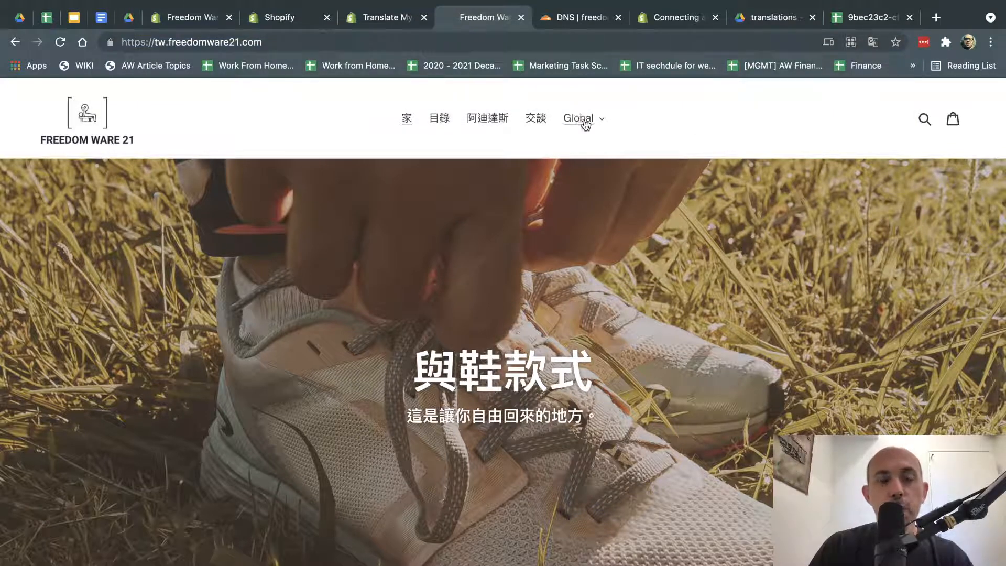
Step: Highlight the Taiwan storefront's full domain tw.freedomware21.com for inspection
click(273, 41)
click(279, 40)
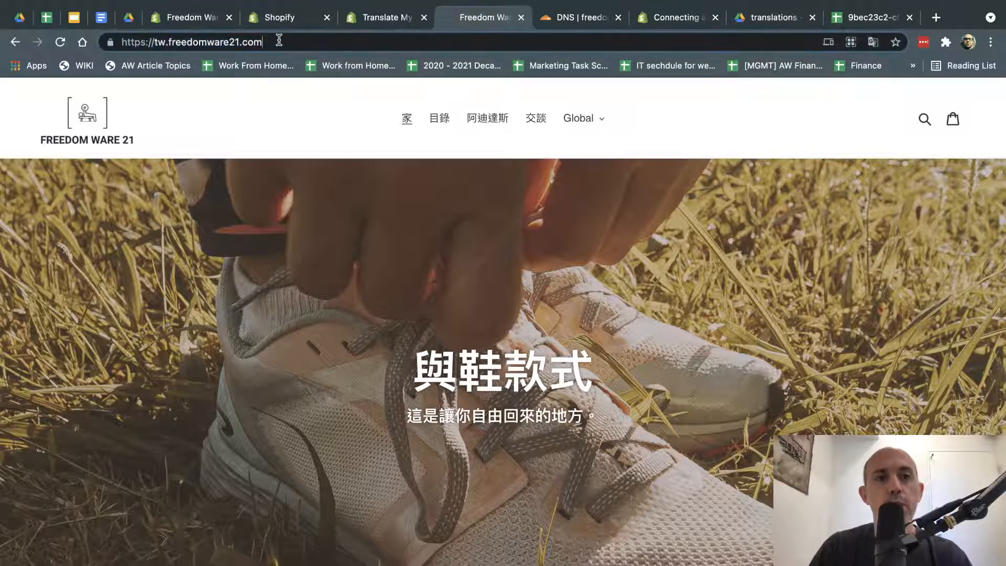
drag(143, 40, 272, 40)
click(648, 89)
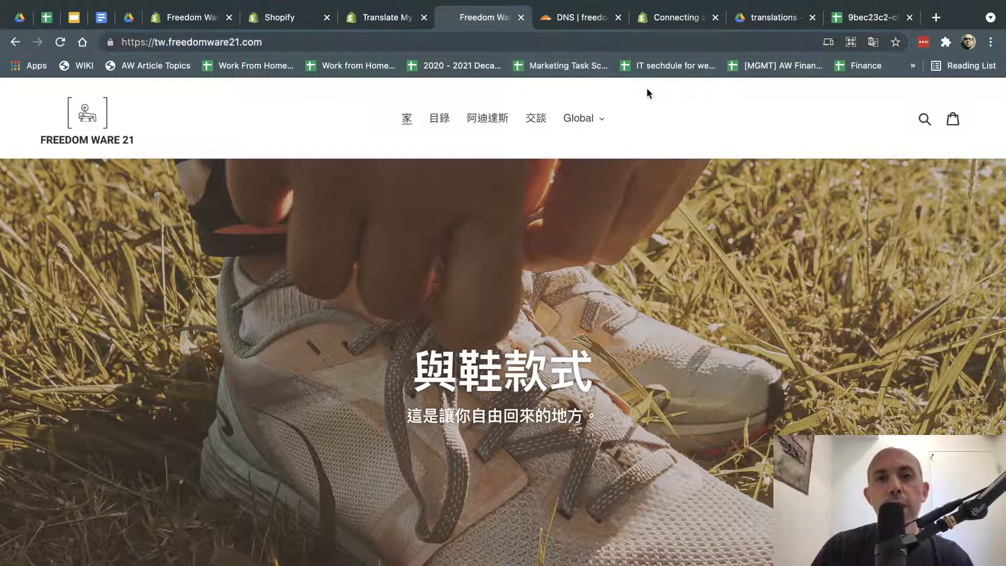
Step: Switch back to the Shopify admin and open the Online Store's Domains settings
click(378, 17)
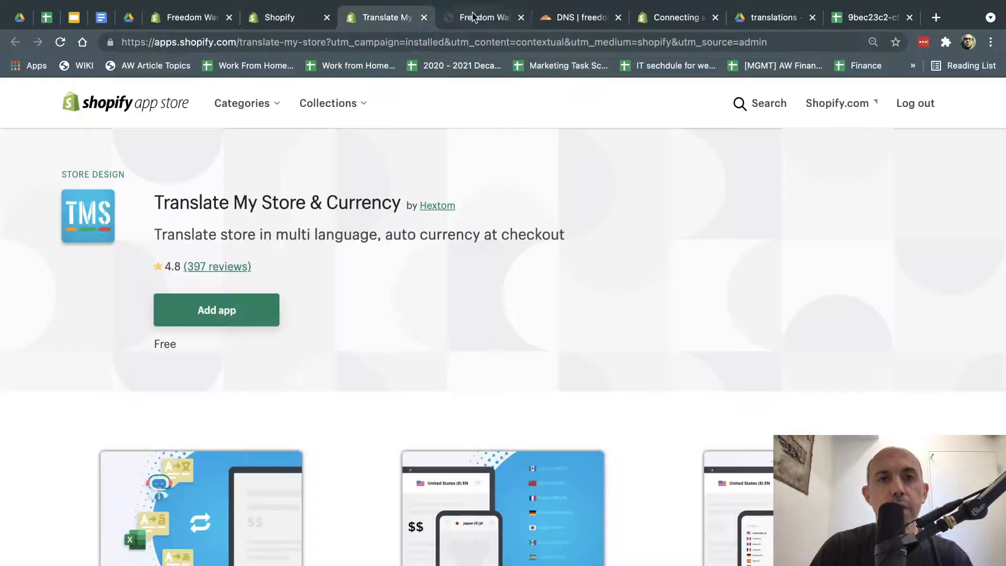
click(287, 17)
click(204, 20)
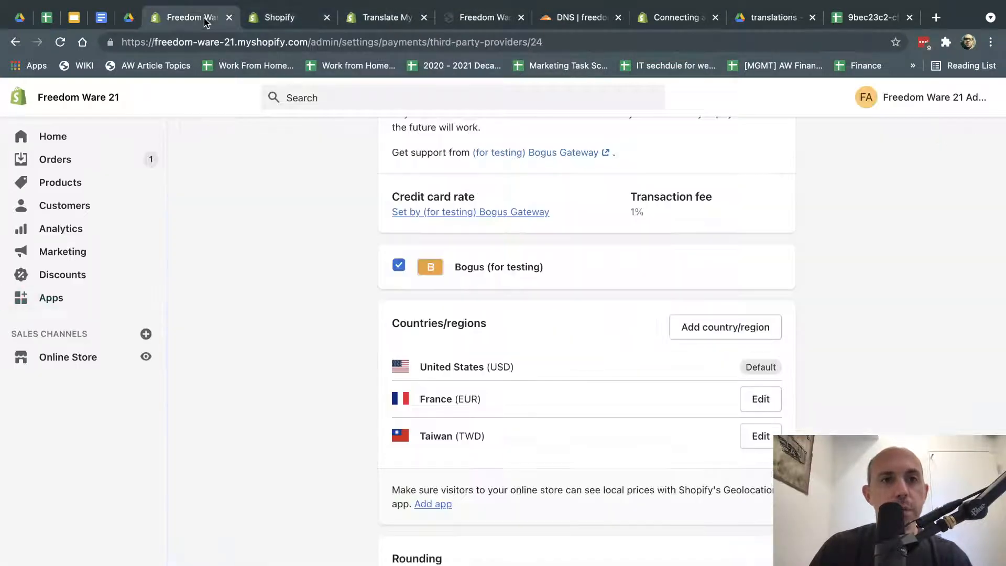
scroll(262, 209, up, 5)
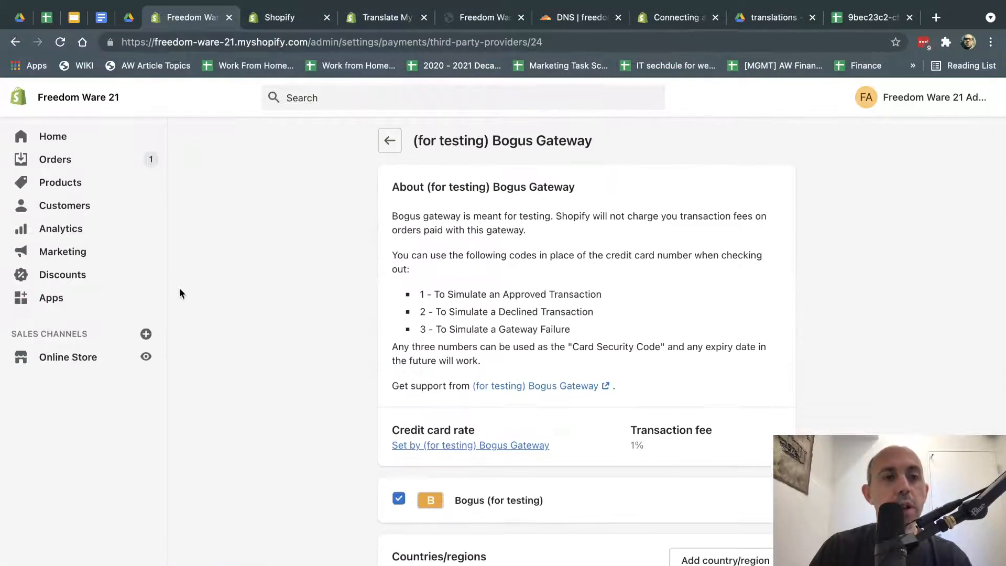
click(76, 371)
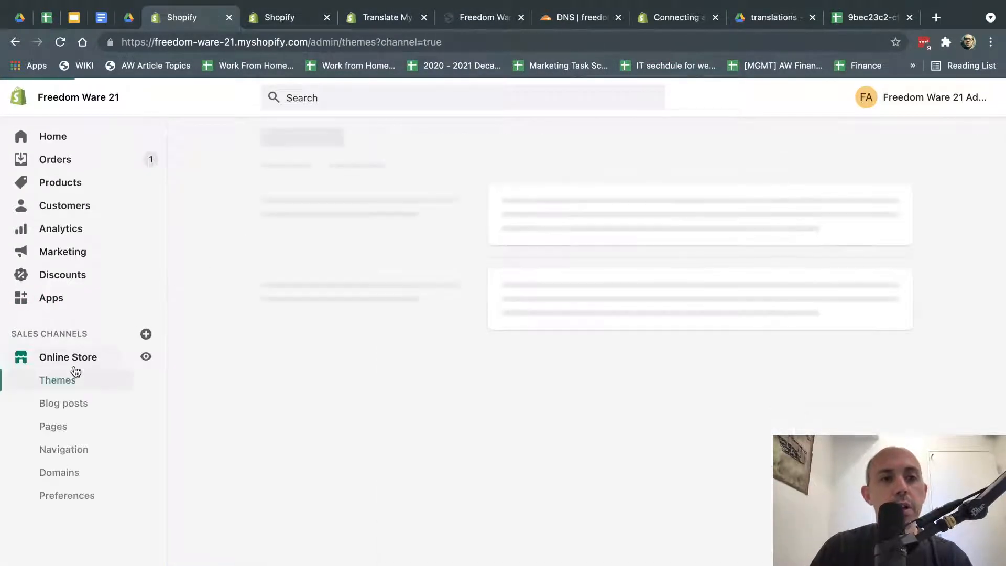
click(72, 474)
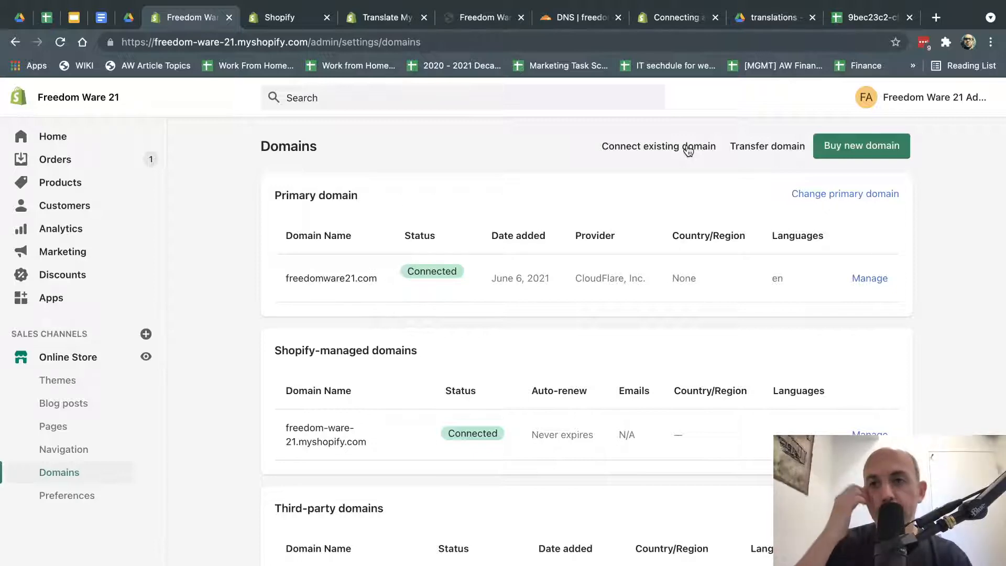
Step: Enter myf.com as an existing domain to connect, and return to the Domains overview without submitting it
click(657, 145)
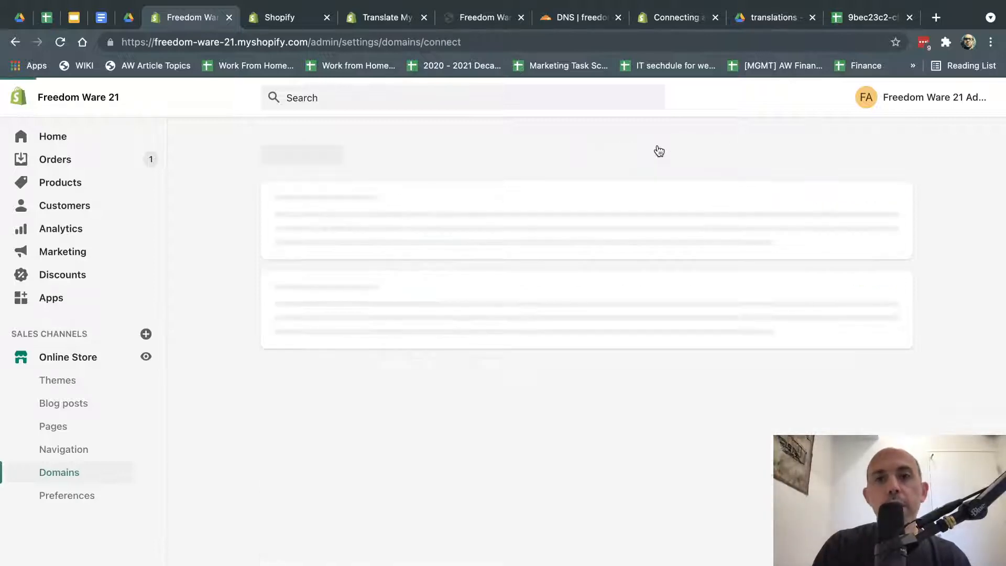
click(547, 229)
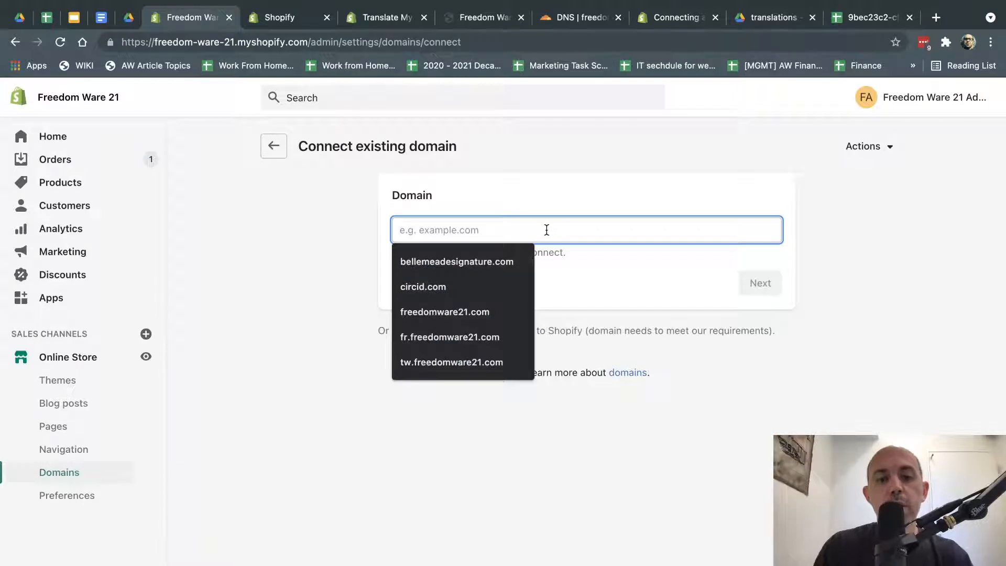
text(my)
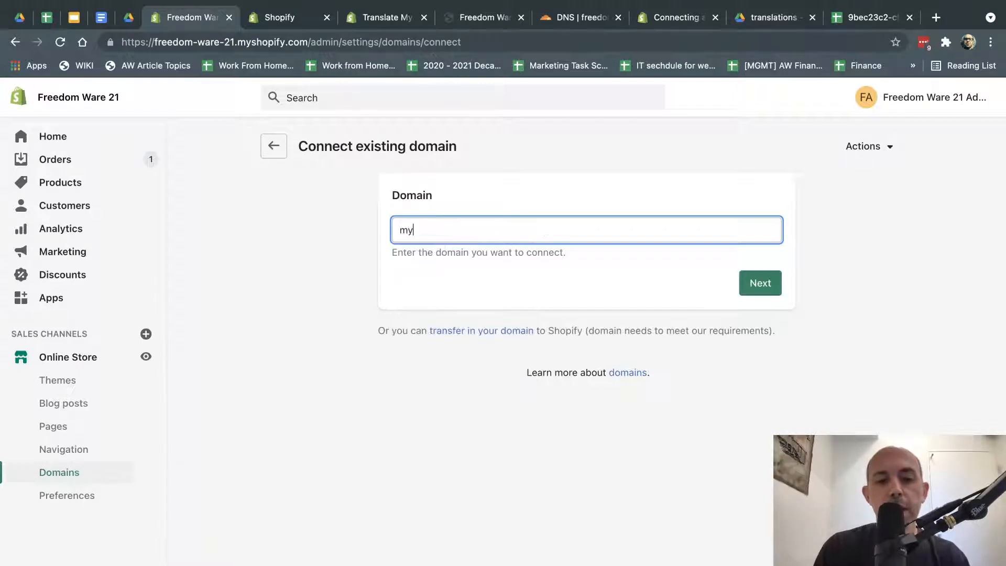
text(f.c)
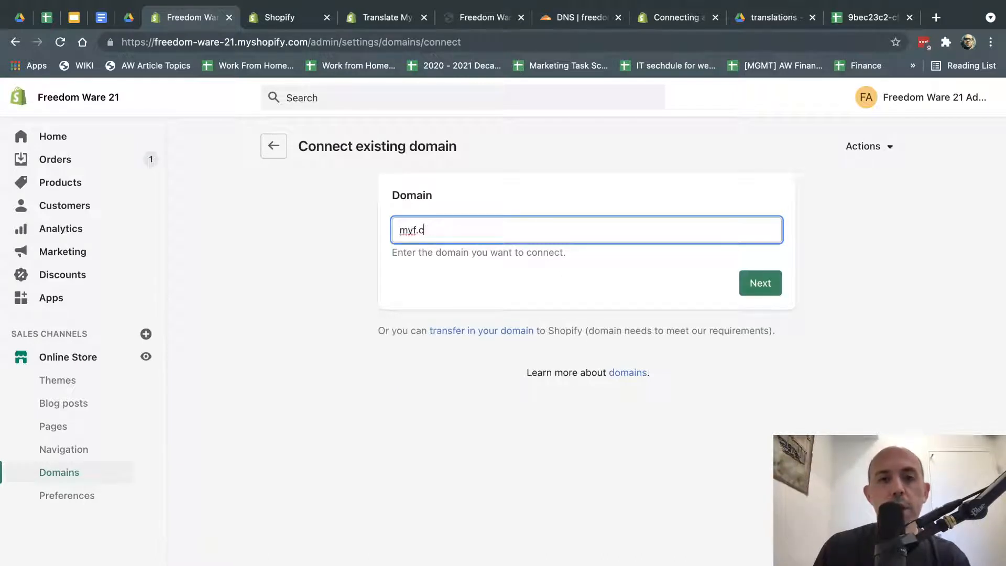
text(om)
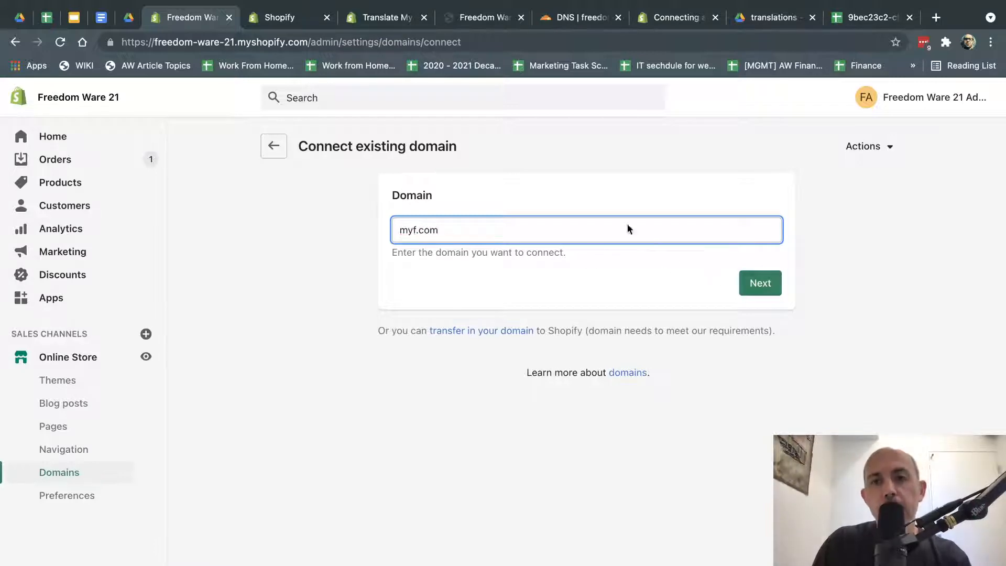
click(275, 148)
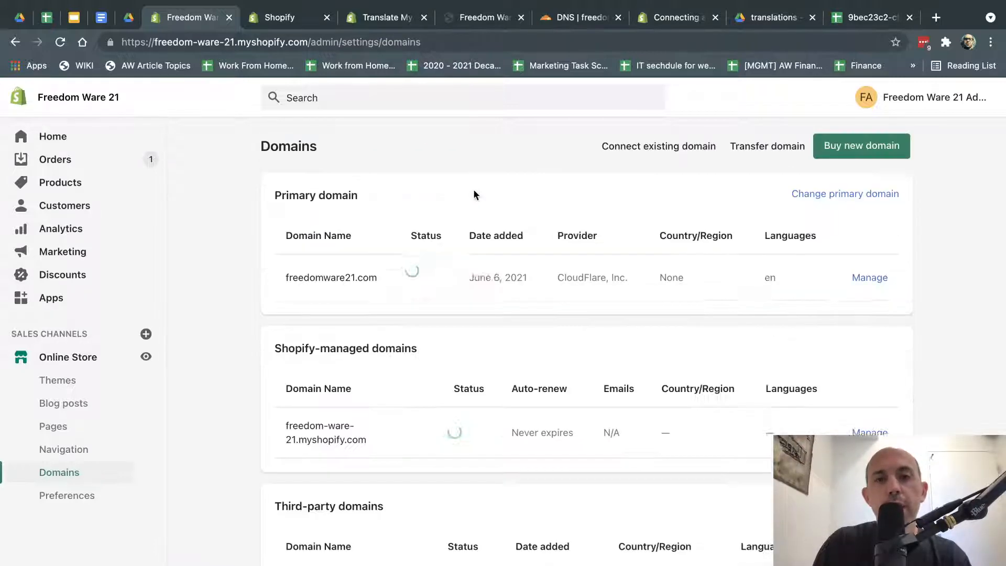
Step: Switch to Cloudflare and review the DNS records of freedomware21.com, including the fr and tw CNAME entries
click(578, 18)
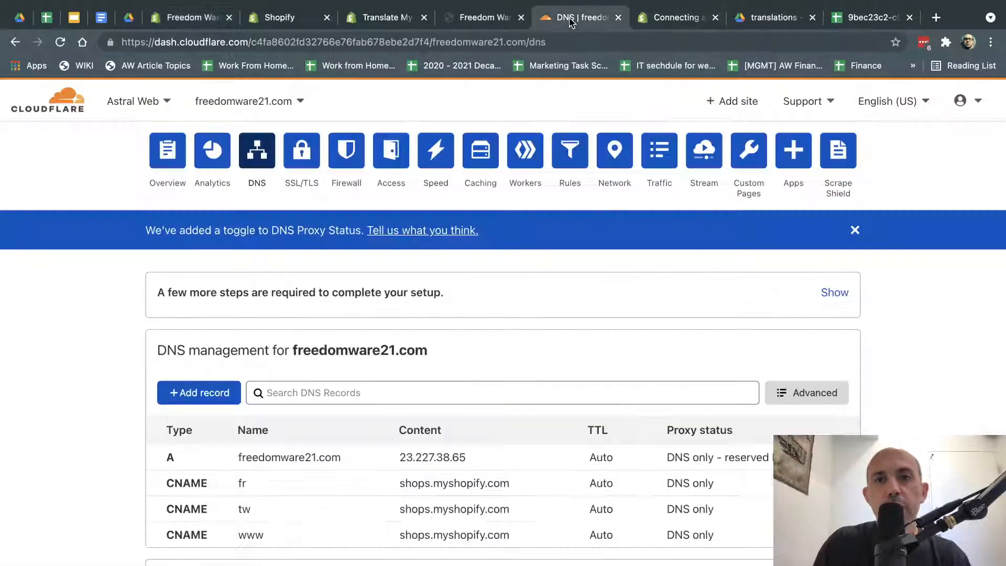
double_click(576, 42)
key(Return)
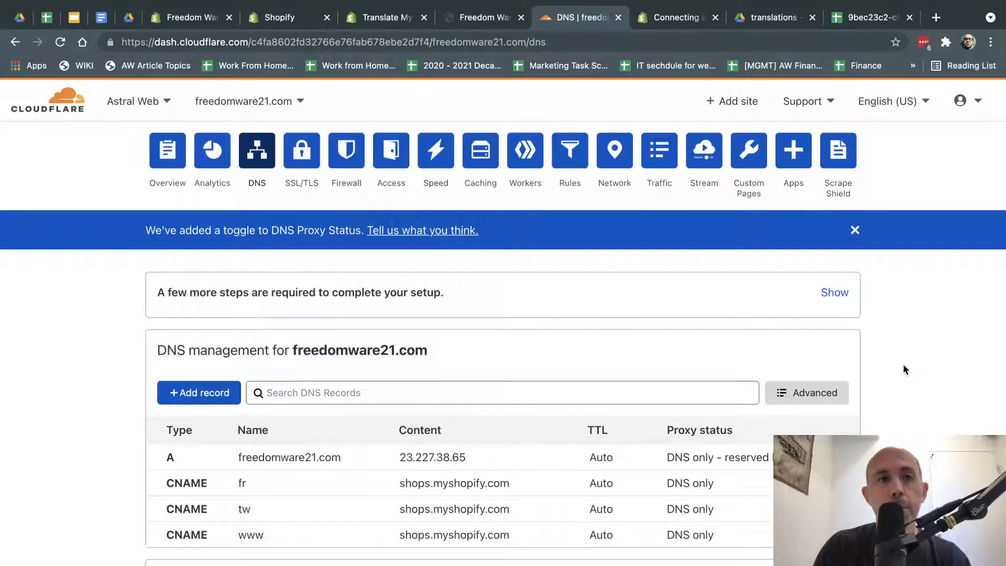
scroll(587, 380, down, 3)
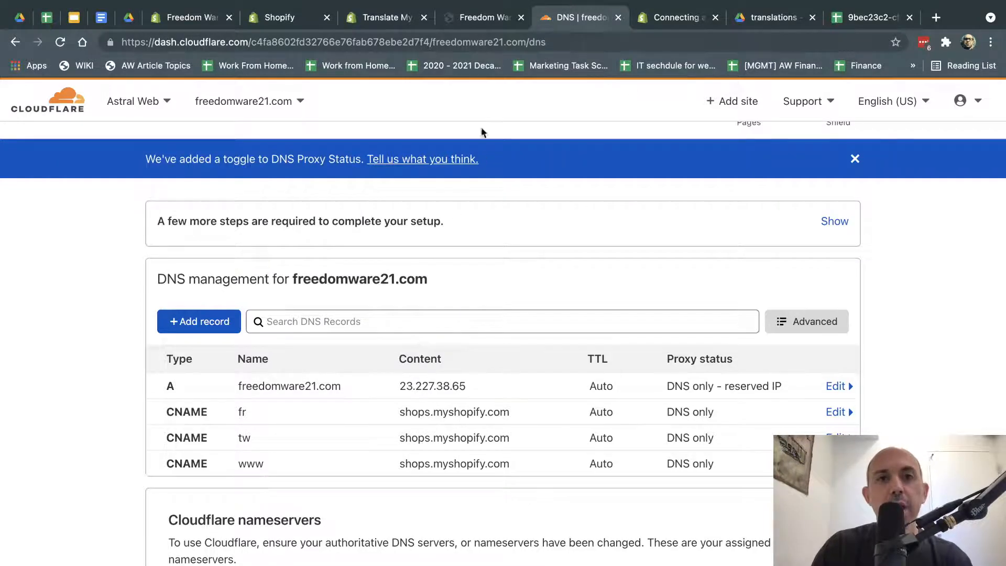
Step: Return to the storefront, show its Global country options, and load the main domain freedomware21.com without the tw subdomain
click(478, 21)
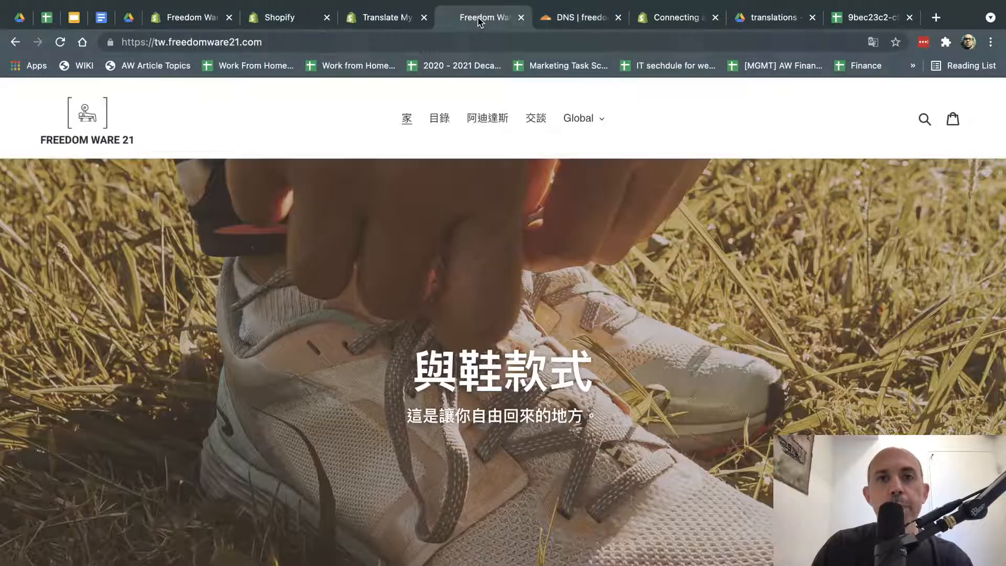
click(582, 119)
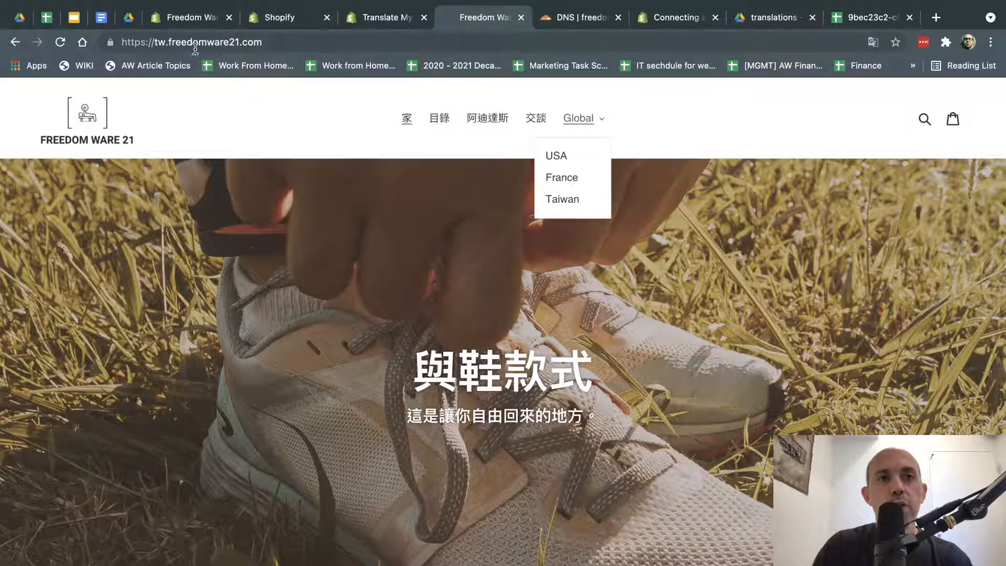
drag(169, 43, 89, 46)
key(BackSpace)
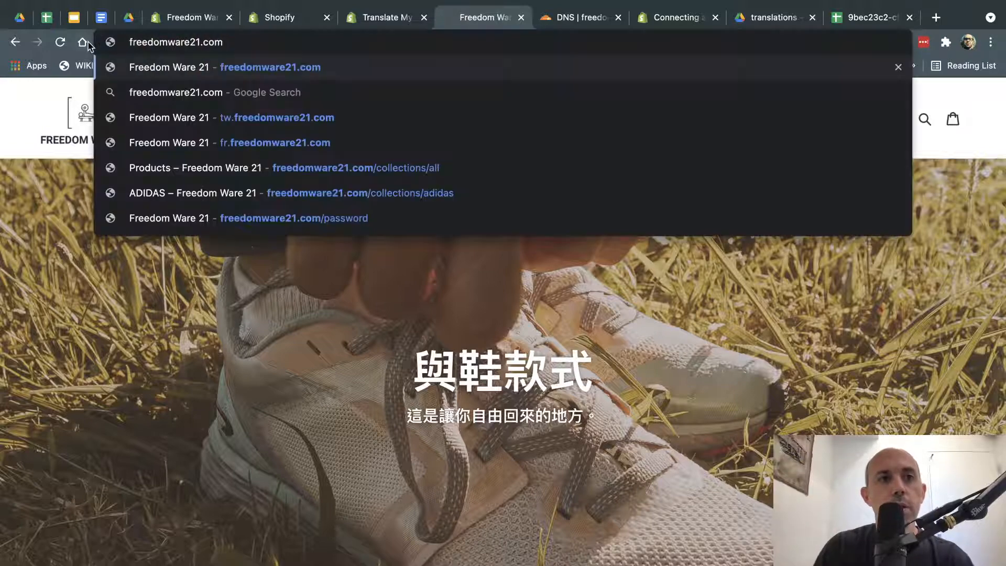
key(Return)
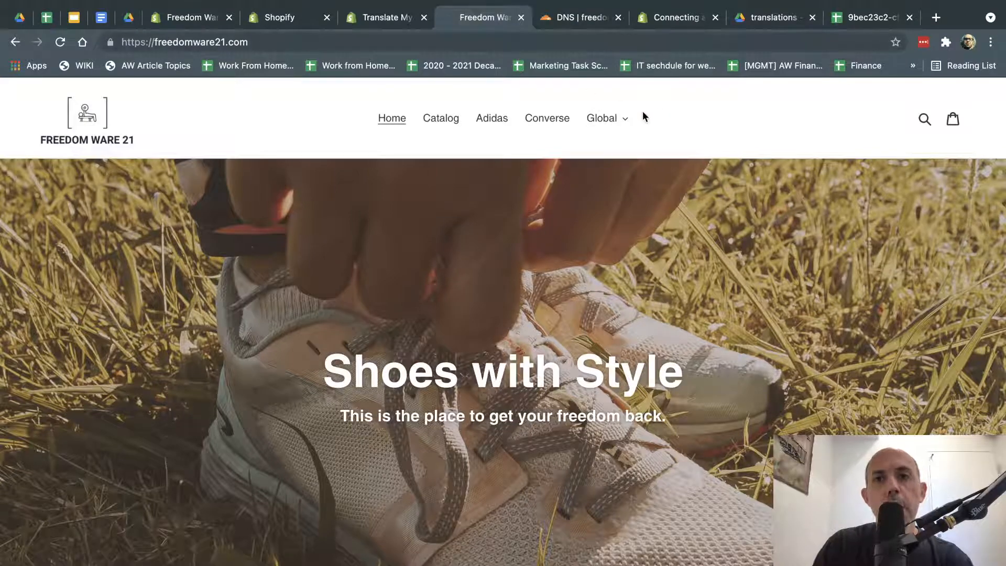
Step: Open the France and Taiwan versions of the storefront from the Global navigation and check each version's subdomain address
click(605, 120)
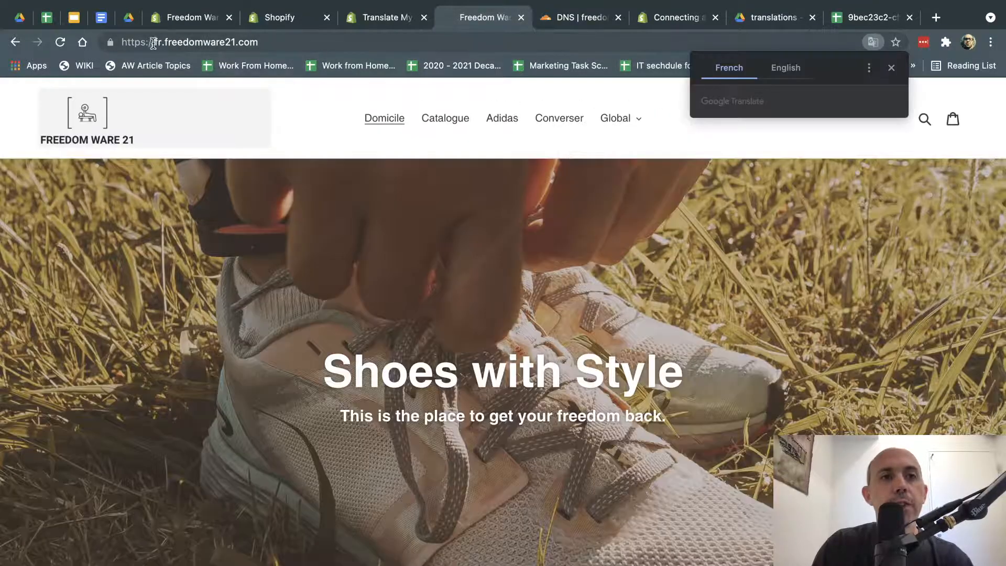
drag(151, 42, 186, 43)
click(616, 118)
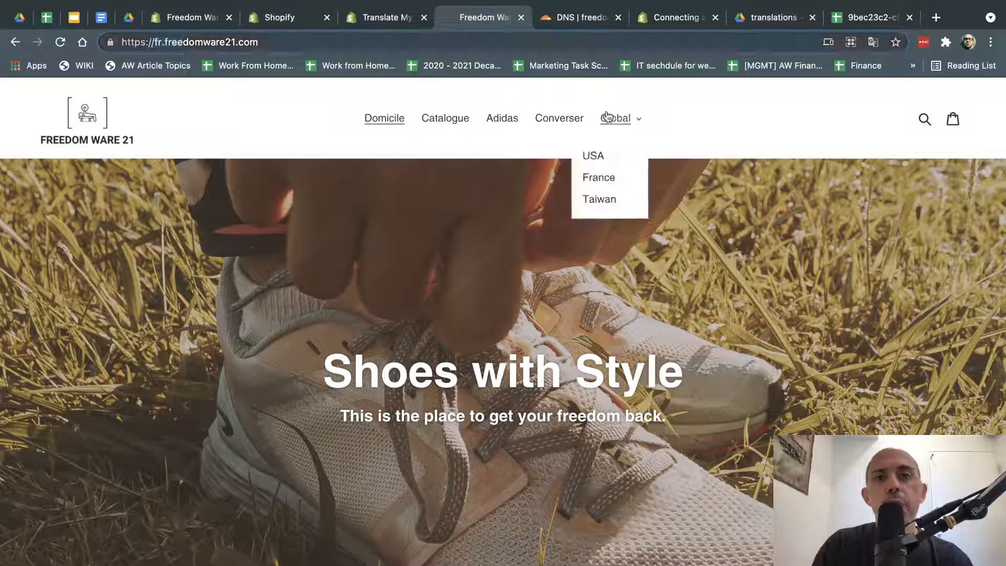
click(599, 200)
drag(140, 42, 275, 43)
click(694, 114)
click(579, 117)
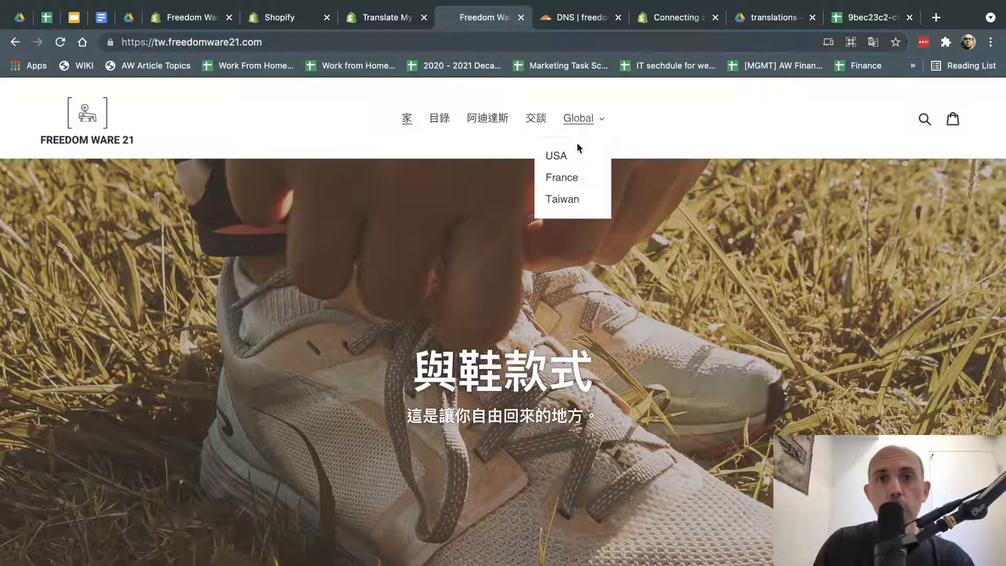
Step: Open the USA version of the storefront from the Global navigation and return to the Shopify Domains overview
click(556, 155)
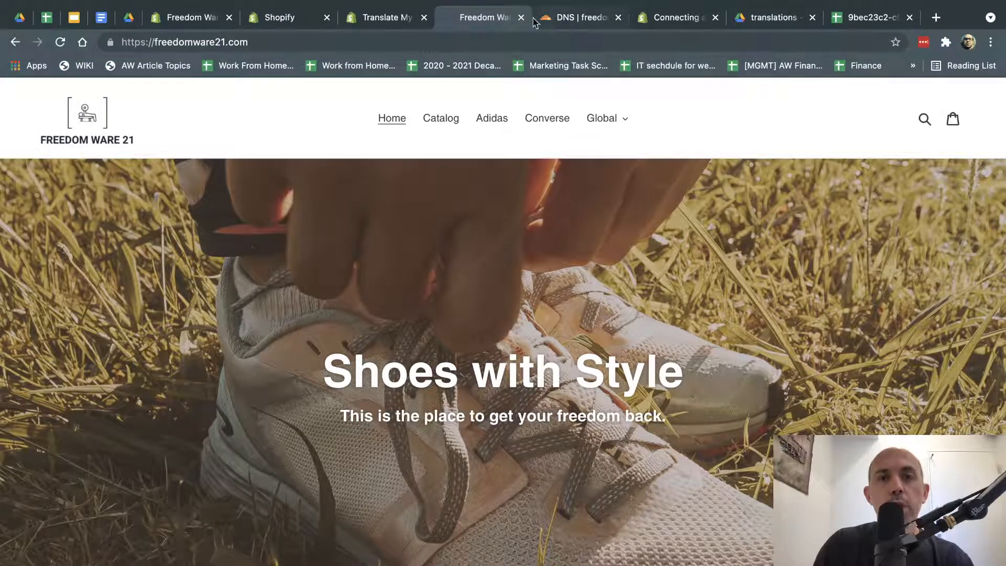
click(378, 20)
click(296, 16)
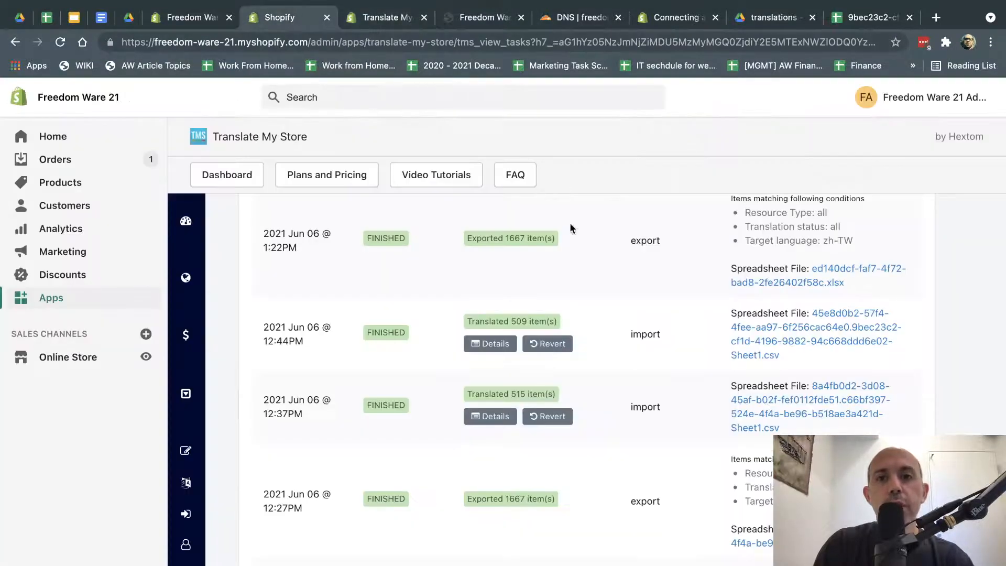
click(189, 17)
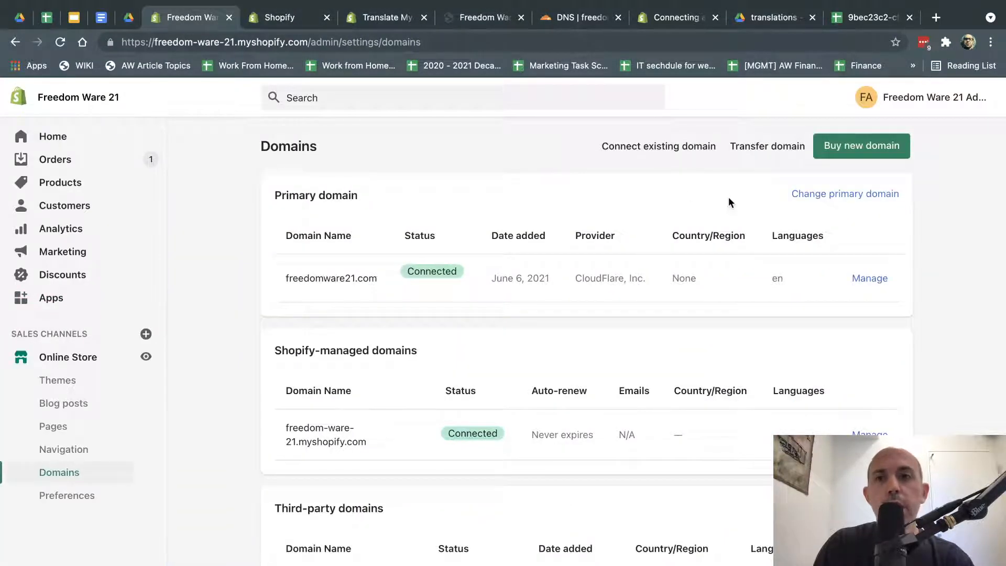
Step: Try to connect au.freefomware21.com as an existing domain, dismiss the purchase offer, and go back to the Domains overview
click(674, 147)
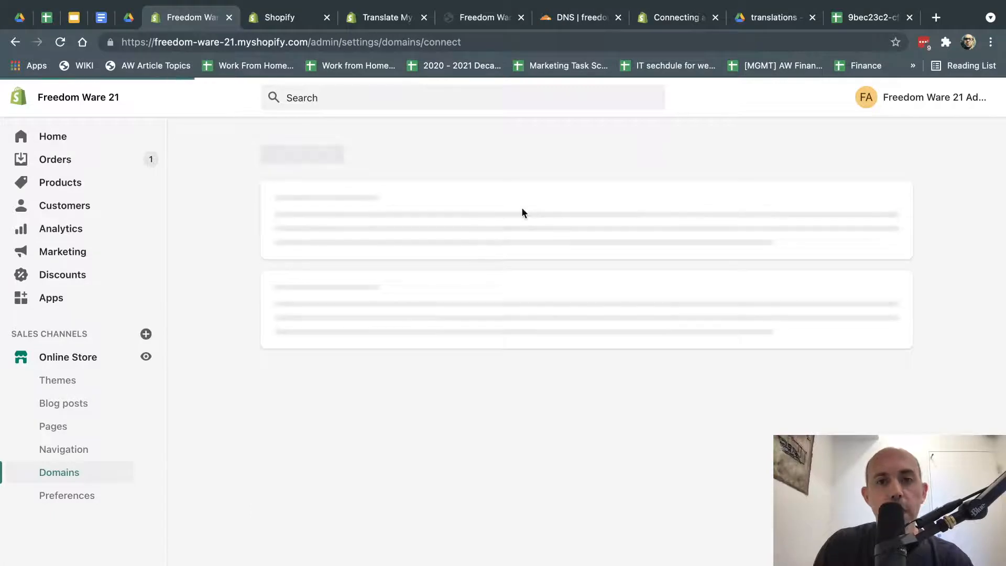
click(473, 229)
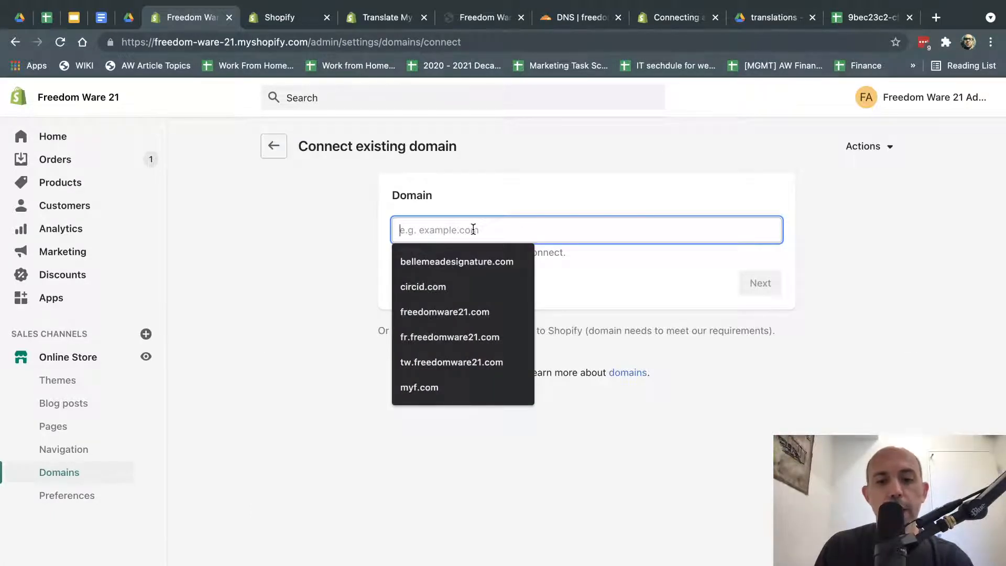
text(au.fr)
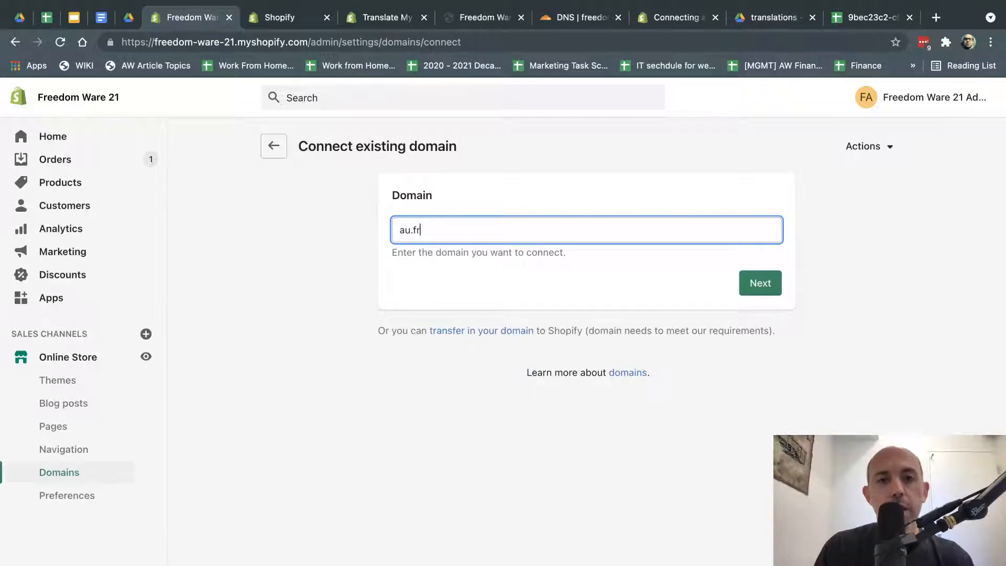
text(eefomware21.com)
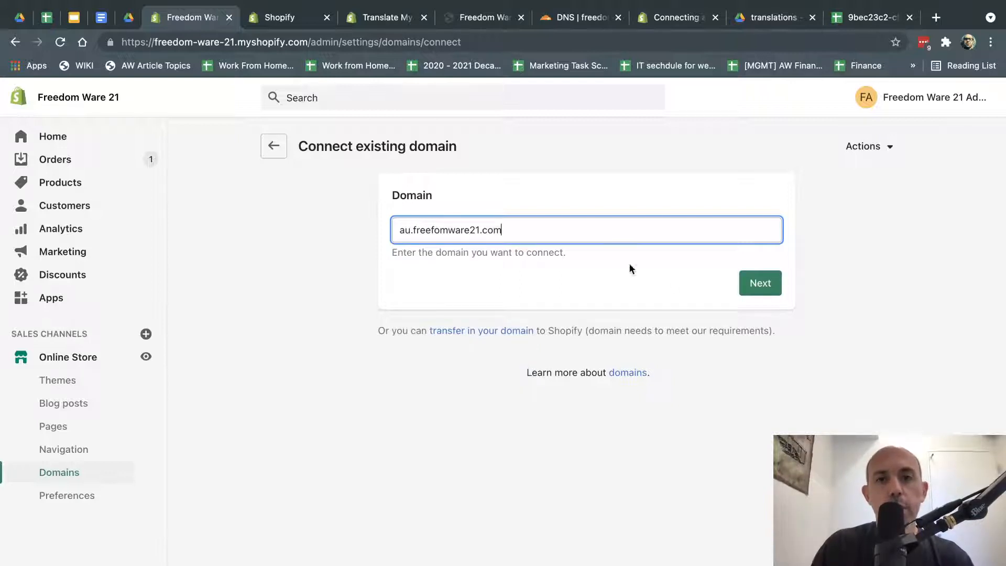
click(741, 283)
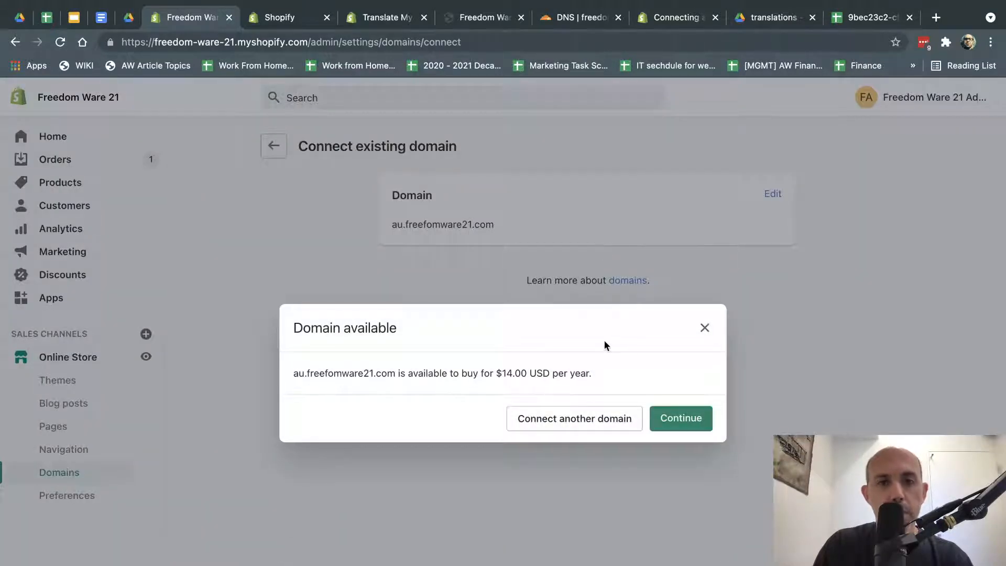
click(705, 327)
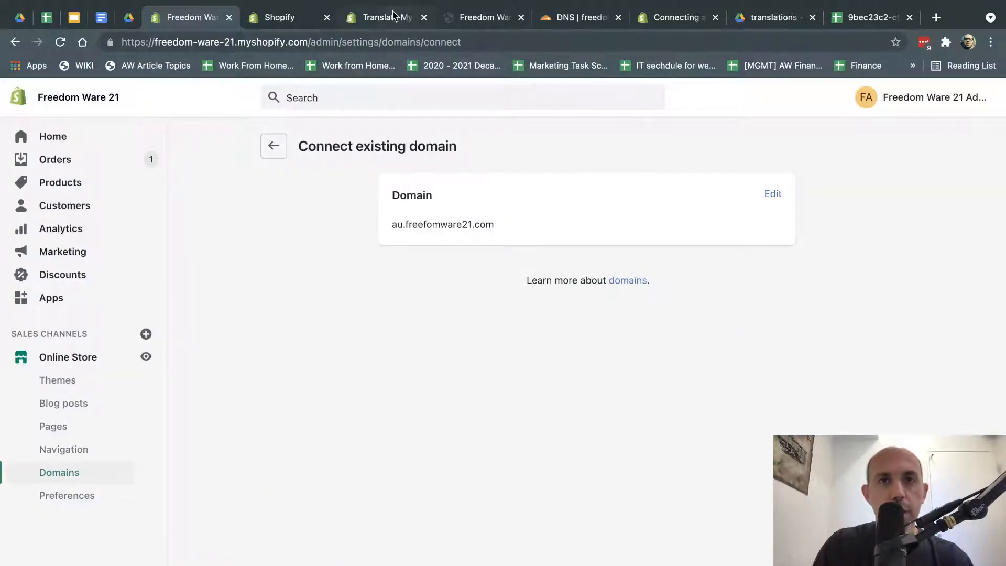
click(267, 144)
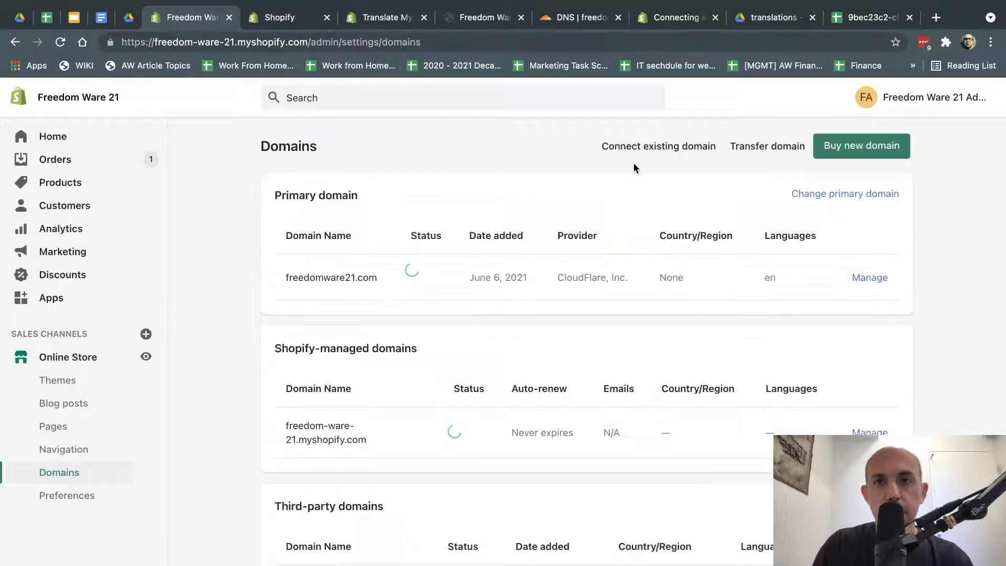
Step: Begin connecting another existing domain and copy freedomware21.com from the storefront's address
click(660, 147)
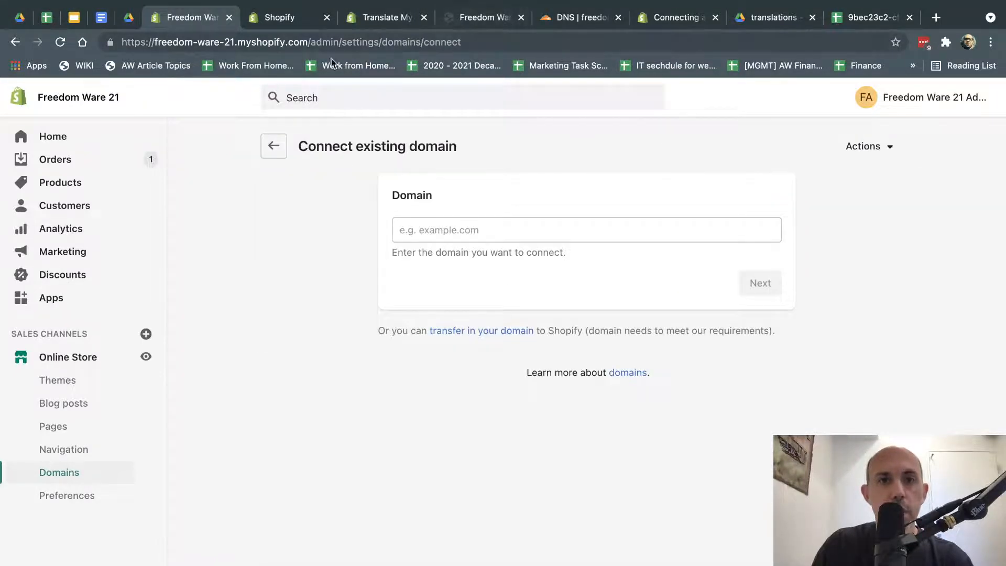
click(294, 18)
click(365, 19)
click(473, 17)
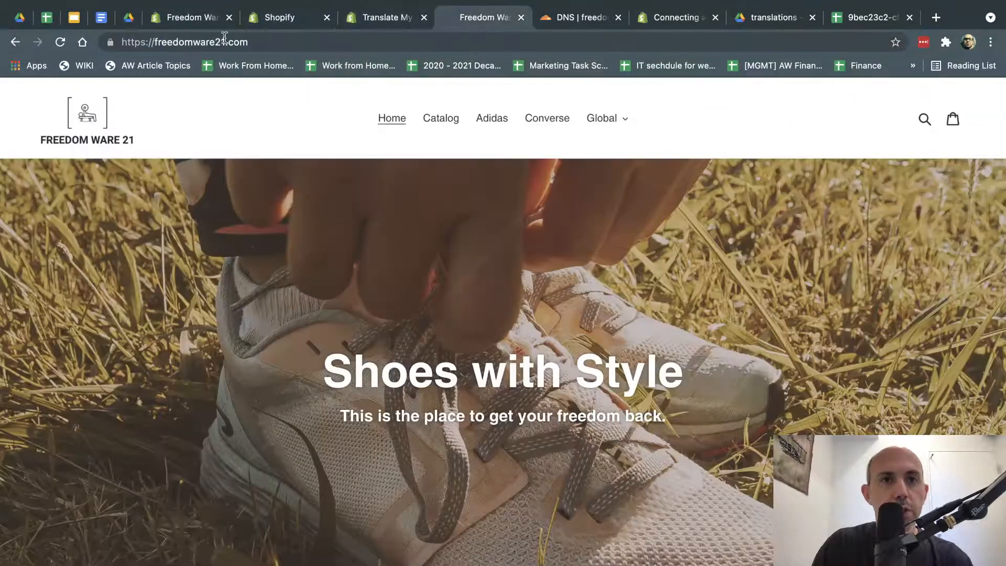
click(224, 39)
click(145, 42)
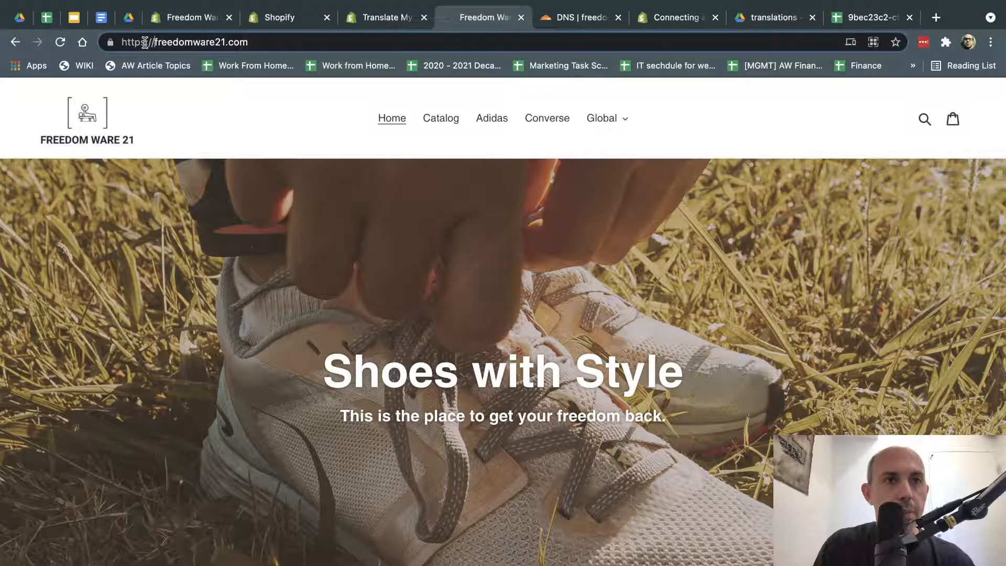
key(super+shift+Right)
key(super+x)
Step: Enter au.freedomware21.com as the existing domain to connect and proceed to its connection instructions
click(193, 25)
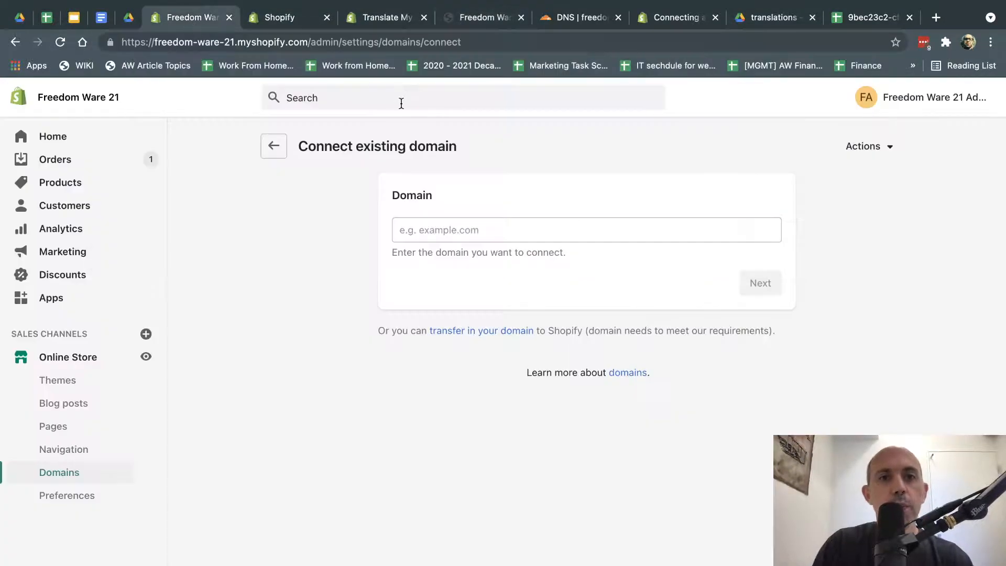
click(451, 231)
key(super+v)
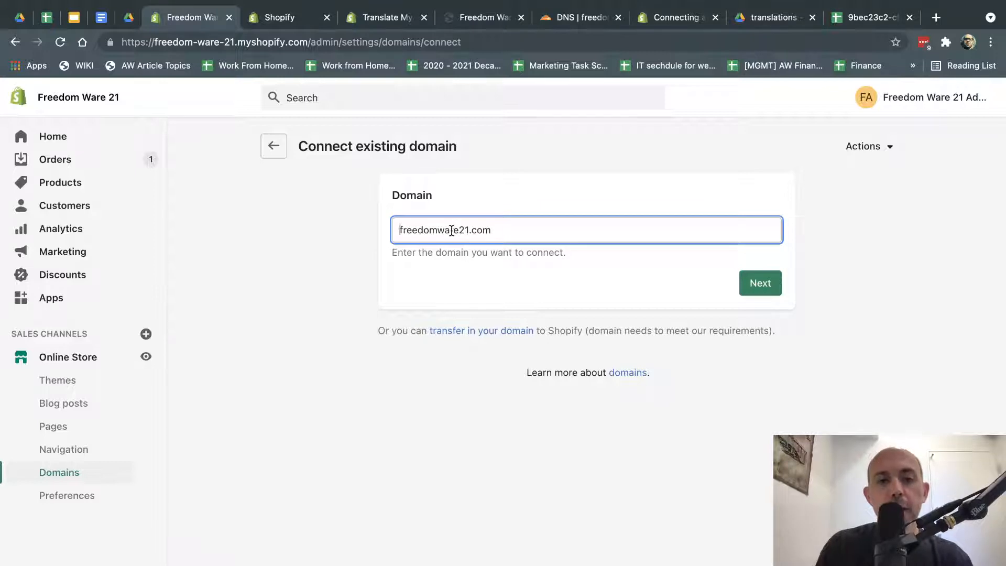
key(super+Left)
text(au.)
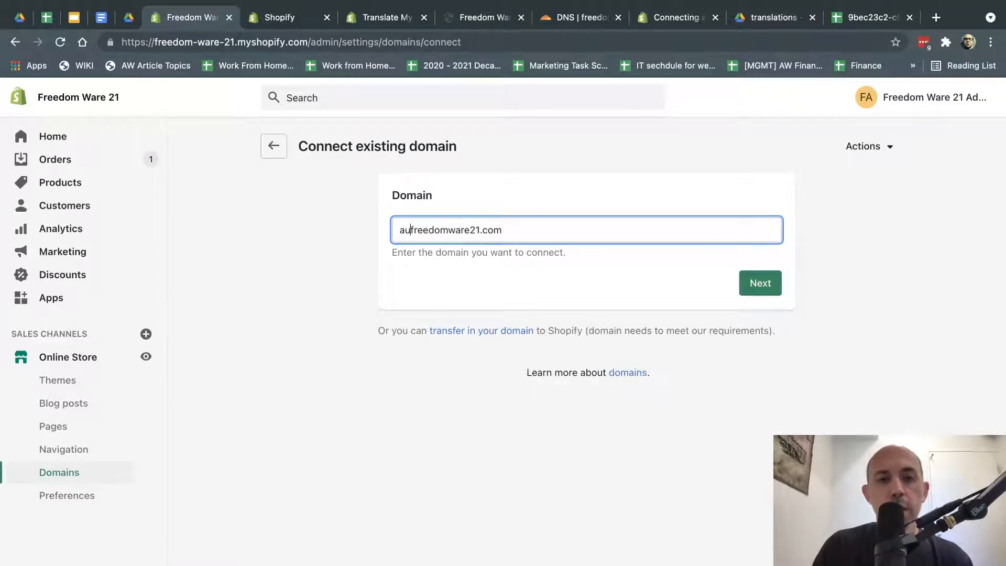
click(754, 280)
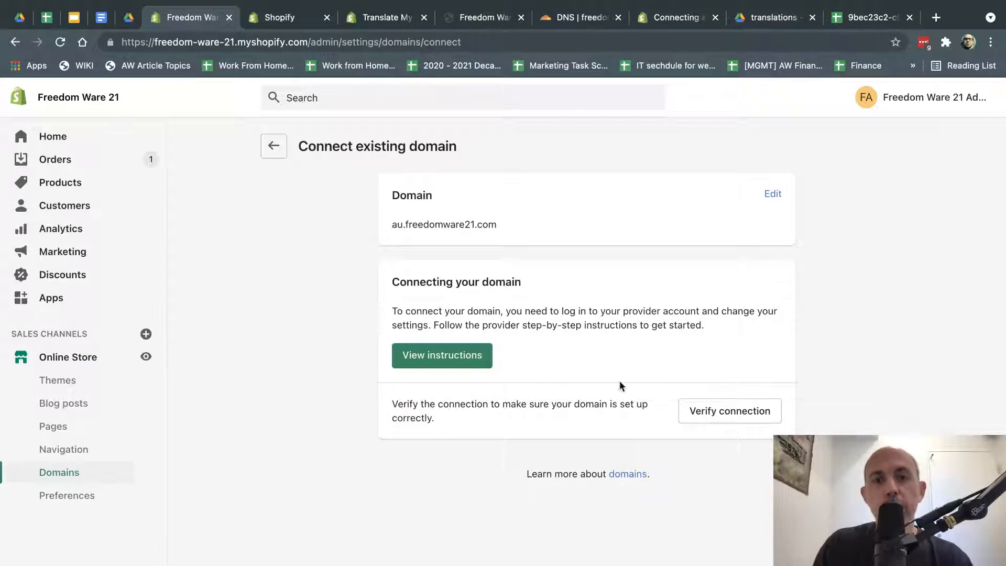
Step: Review Shopify's help article on connecting a domain manually and copy the subdomain CNAME target shops.myshopify.com
drag(405, 283, 500, 305)
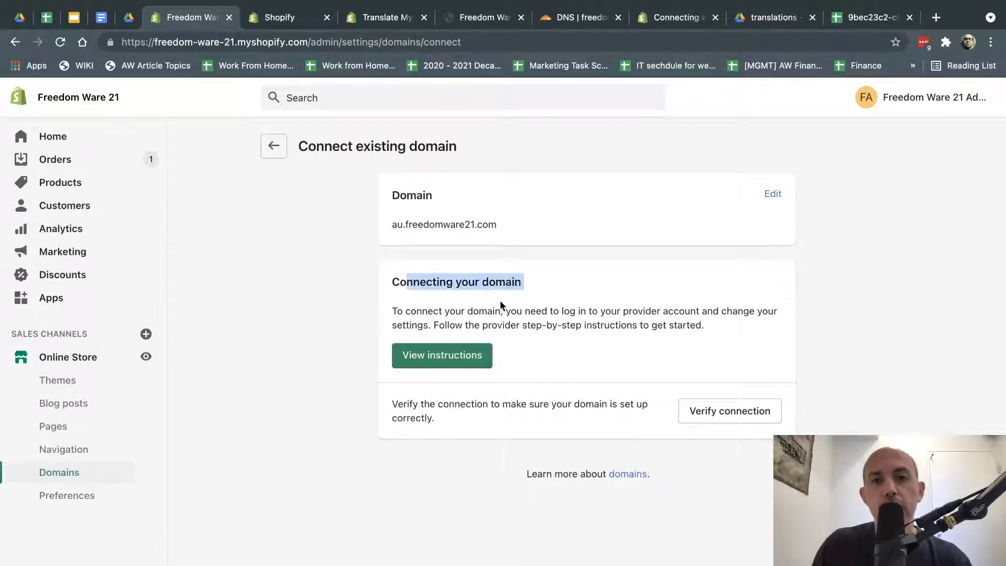
click(670, 19)
drag(273, 292, 655, 554)
click(817, 529)
scroll(817, 529, down, 1)
scroll(762, 358, down, 1)
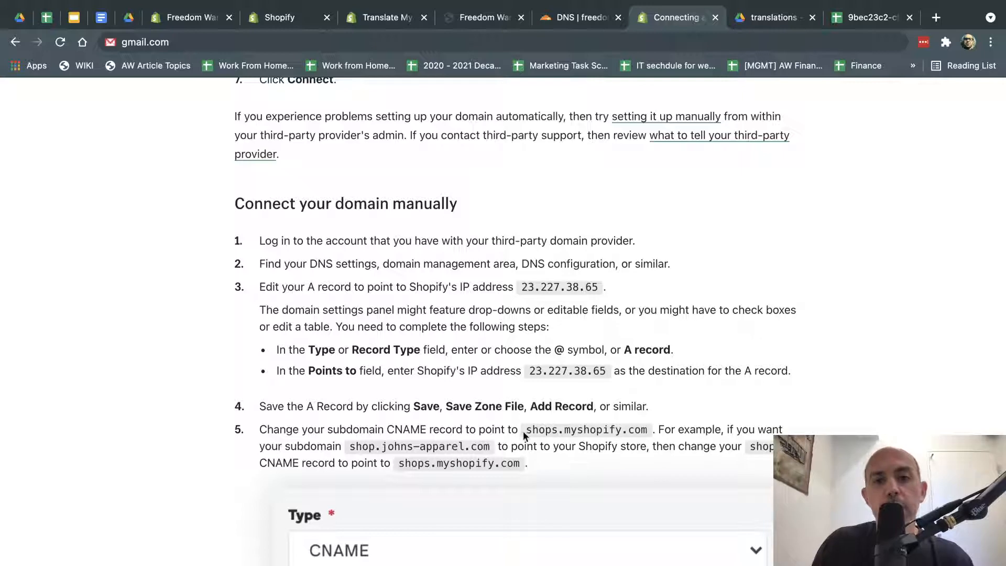
drag(527, 431, 653, 430)
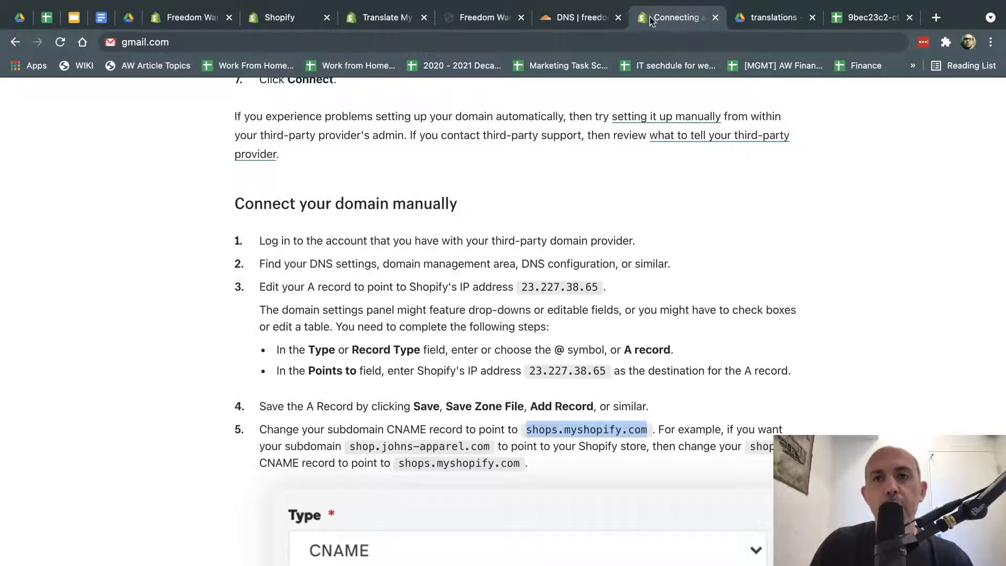
Step: In Cloudflare, add a CNAME record named au pointing to shops.myshopify.com with proxying off, and save it
click(579, 19)
click(204, 314)
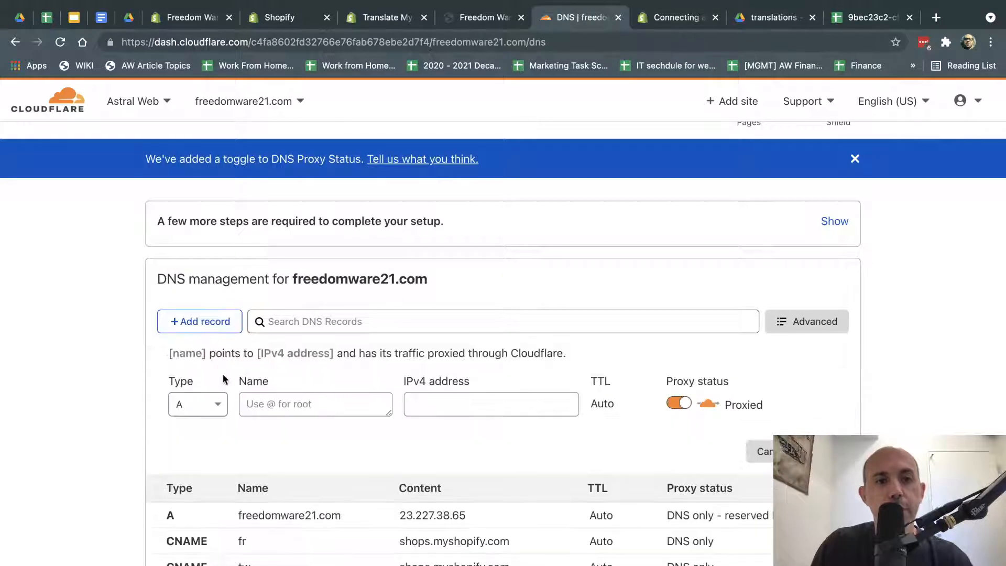
click(214, 403)
click(190, 530)
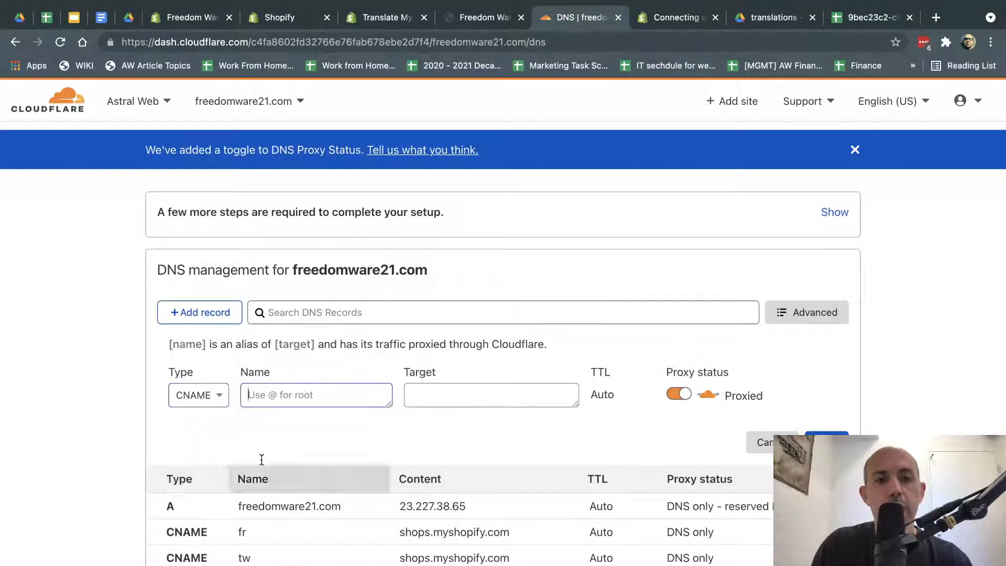
text(au)
click(468, 393)
key(super+v)
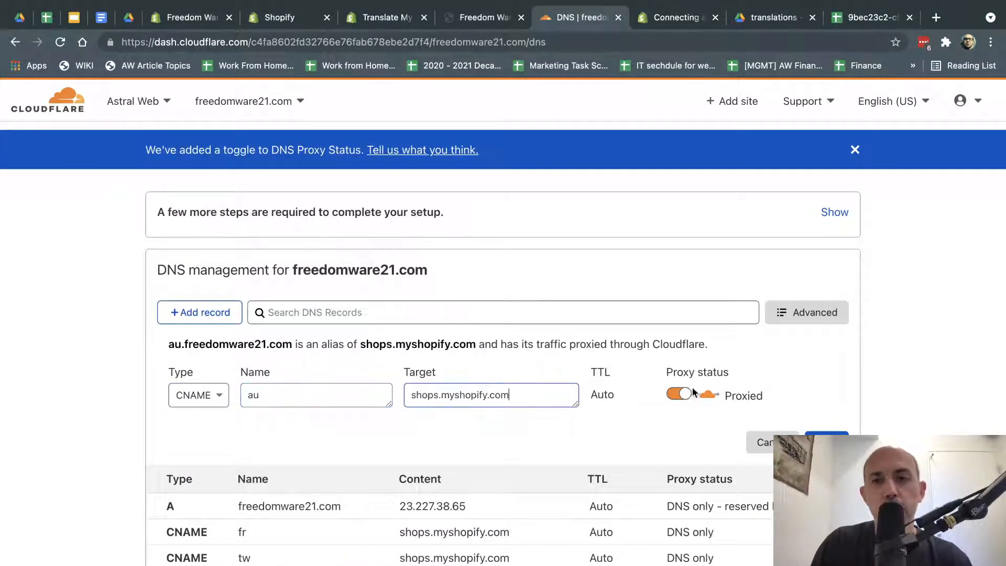
click(679, 394)
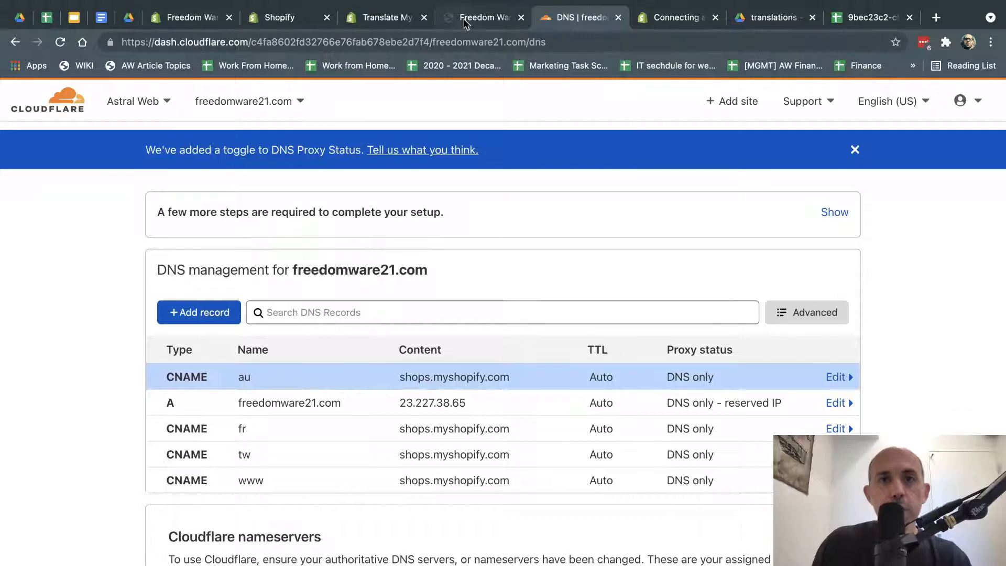
Step: Back in Shopify, verify the connection of au.freedomware21.com and check its entry among the third-party domains
click(259, 22)
click(204, 17)
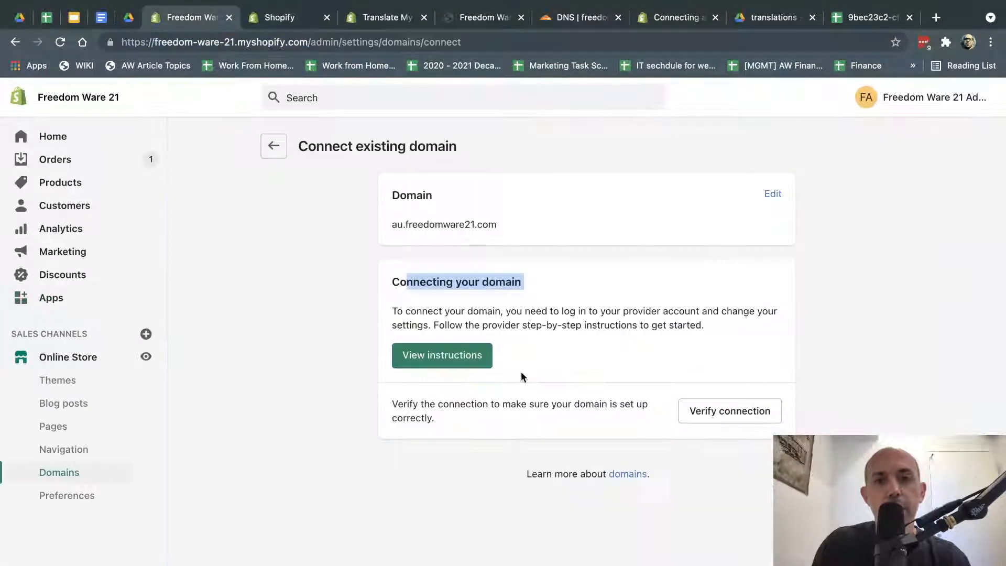
click(747, 417)
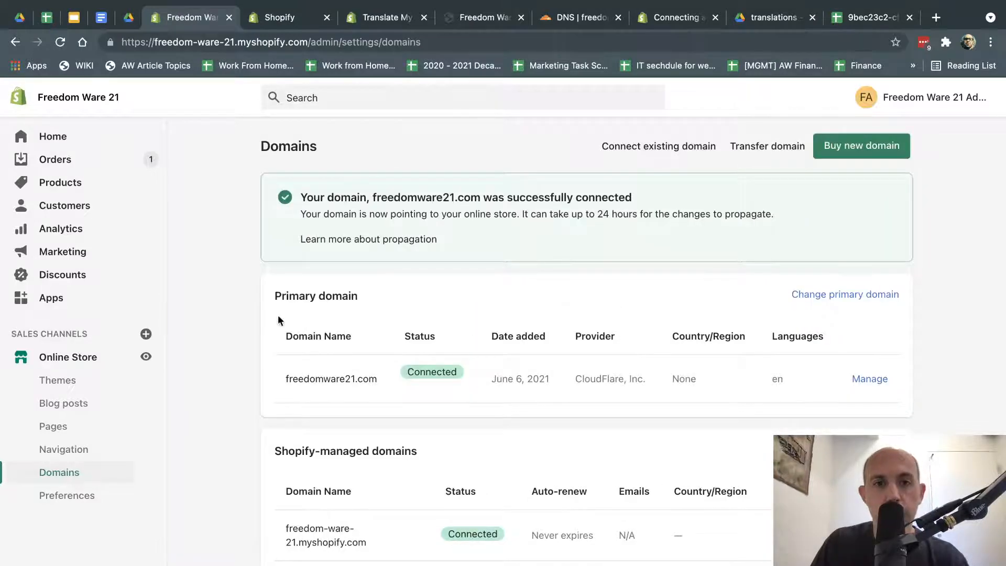
scroll(240, 327, down, 5)
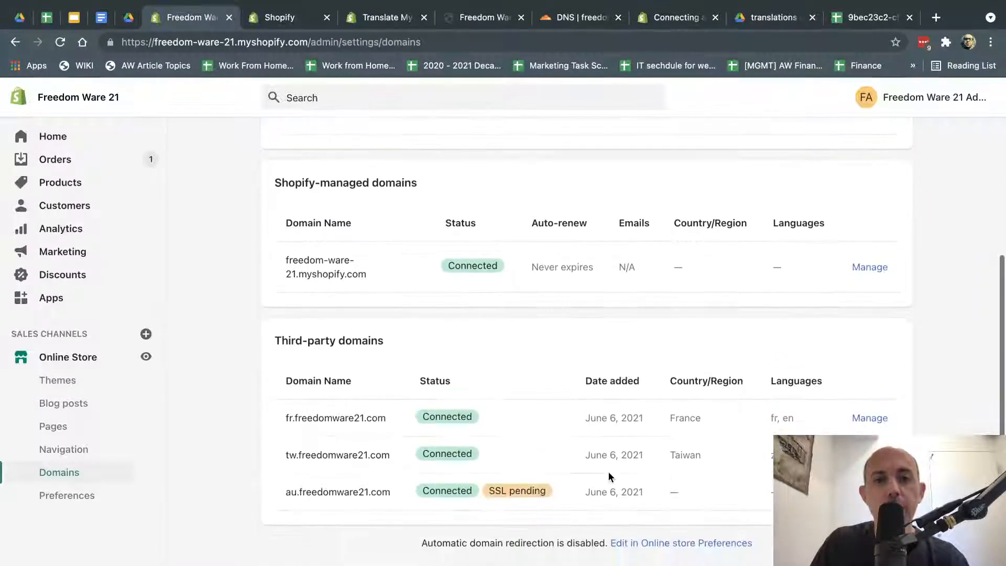
drag(286, 492, 400, 490)
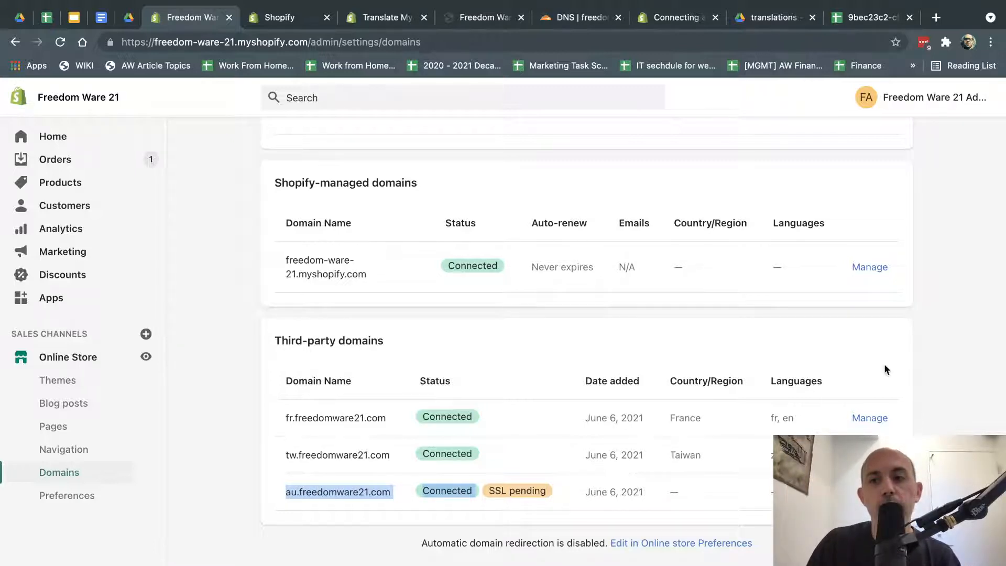
click(938, 348)
scroll(938, 348, up, 1)
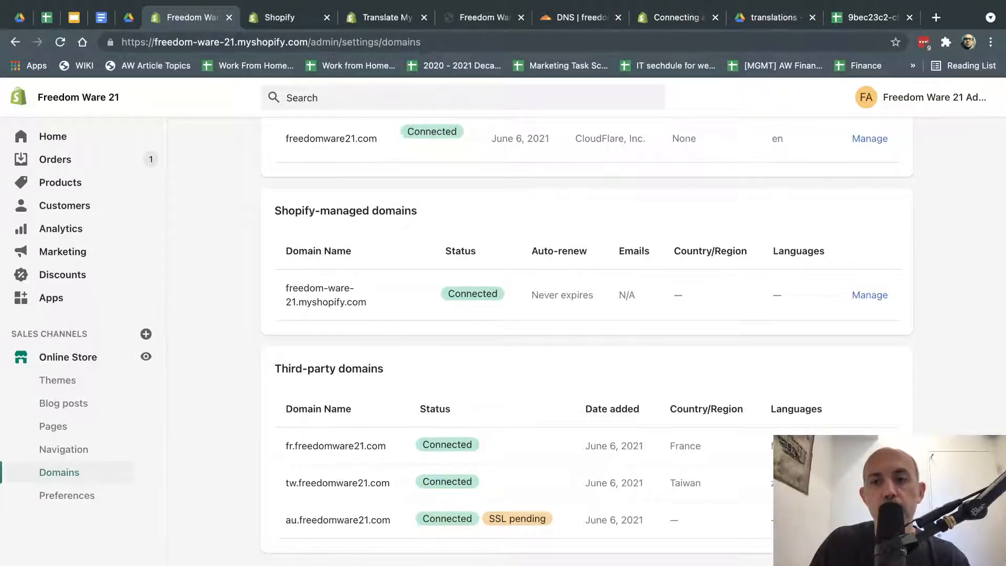
Step: Open the settings of fr.freedomware21.com, review its redirect option and available target countries, and return to the domain list
click(870, 446)
scroll(512, 354, down, 1)
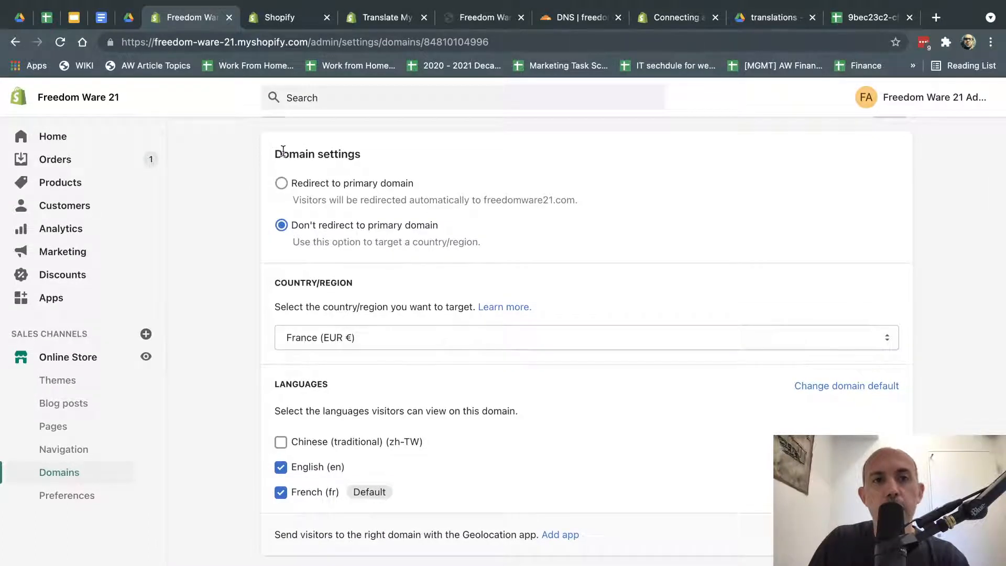
drag(283, 150, 361, 168)
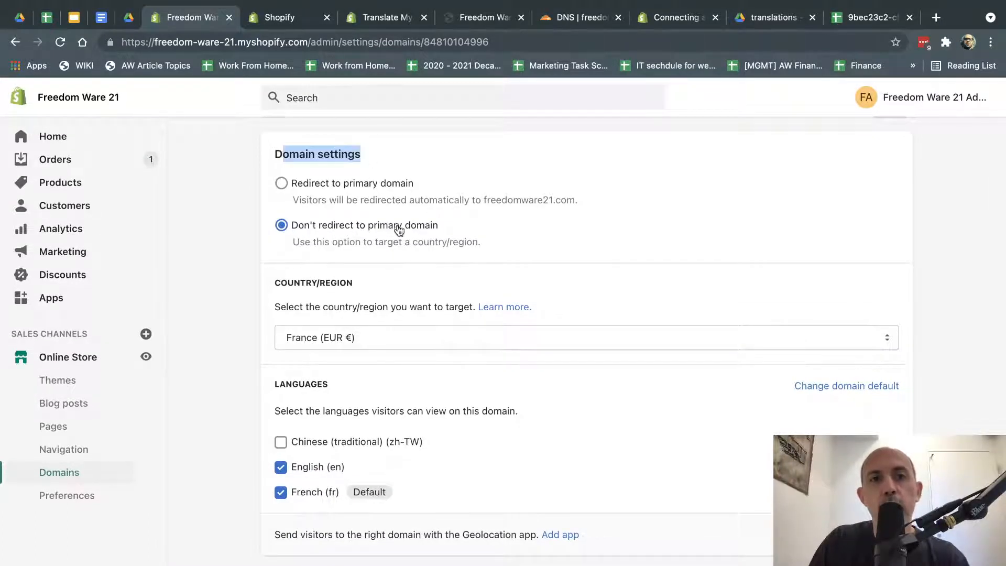
scroll(429, 232, up, 2)
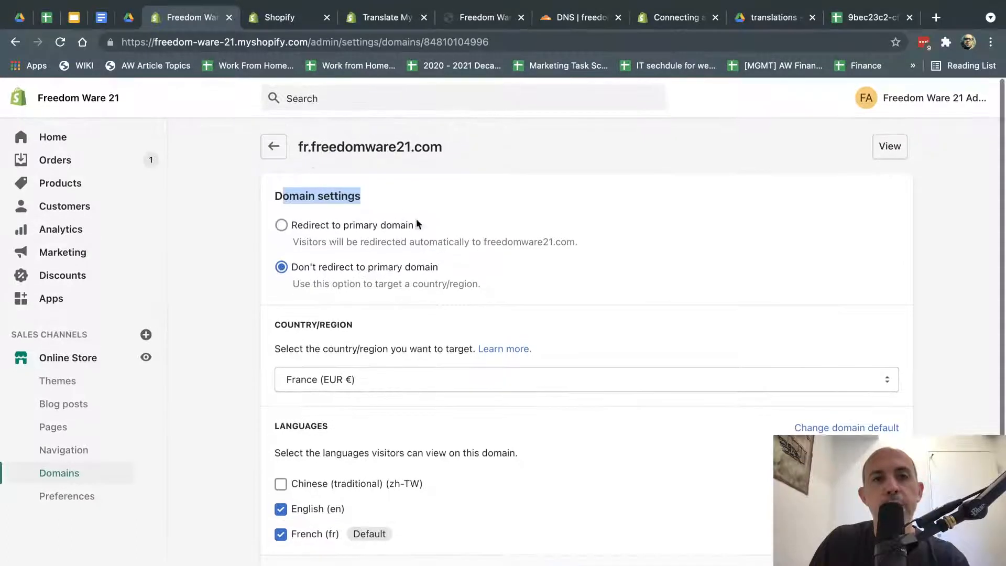
drag(443, 146, 410, 145)
click(411, 144)
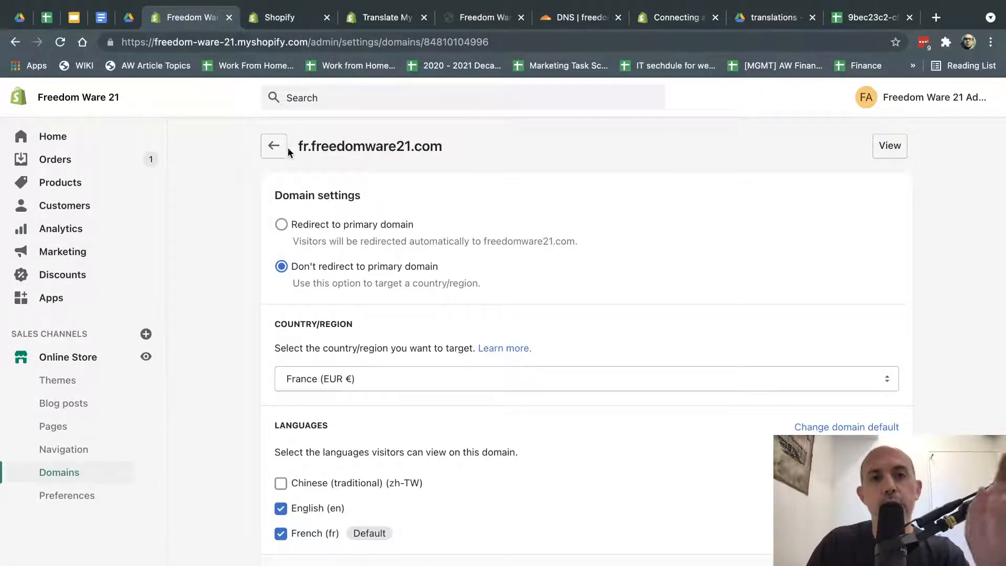
drag(443, 146, 352, 146)
click(352, 146)
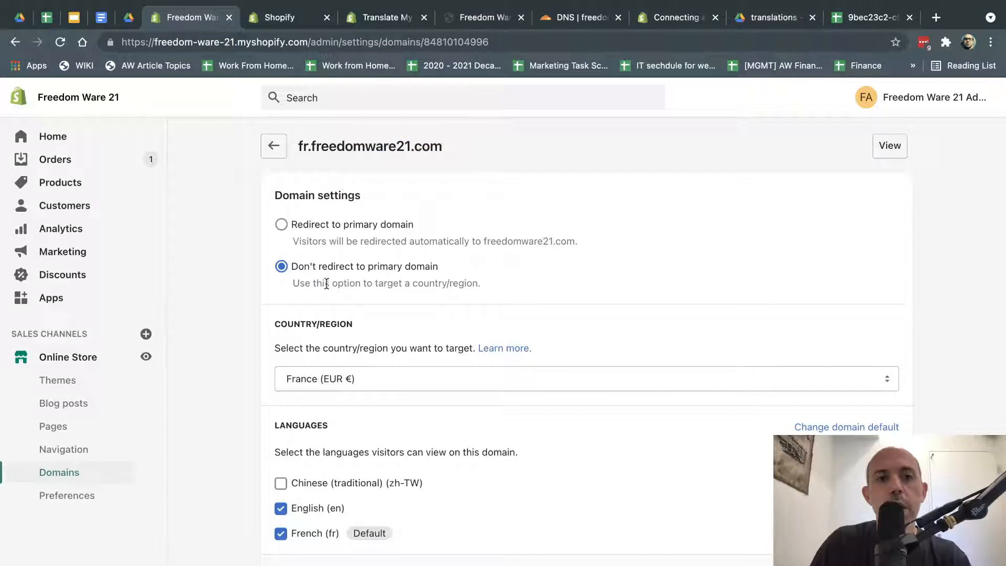
click(344, 379)
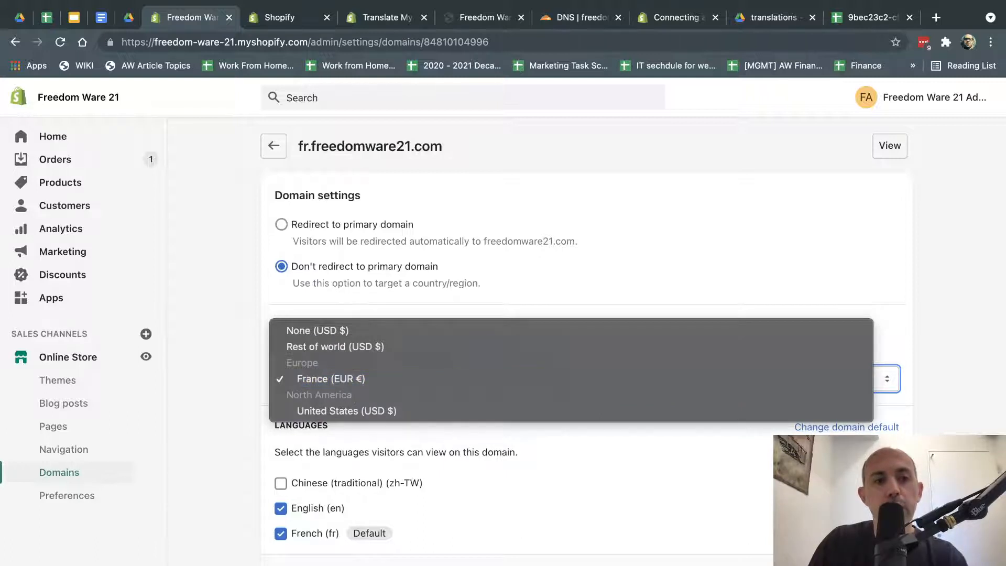
click(215, 428)
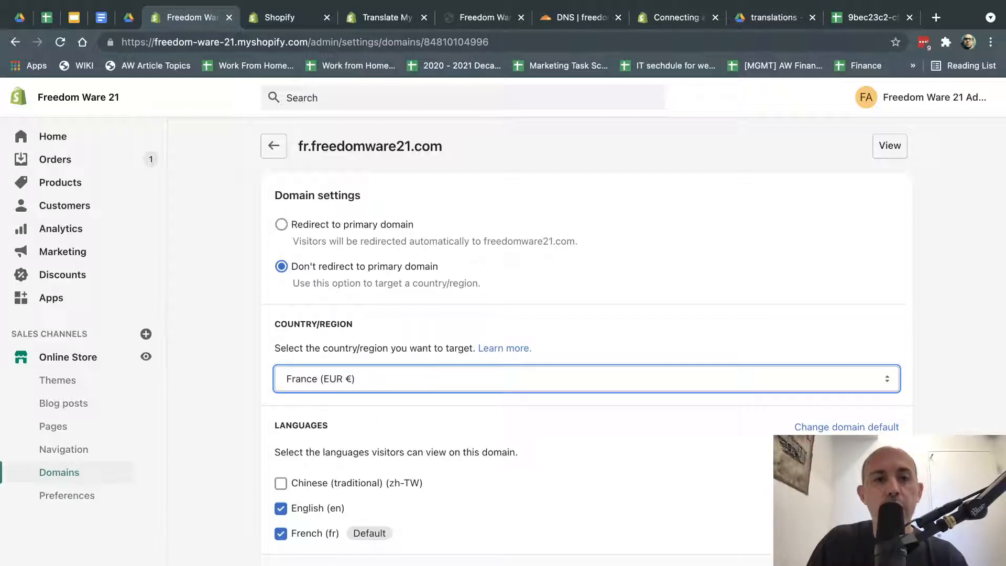
click(384, 405)
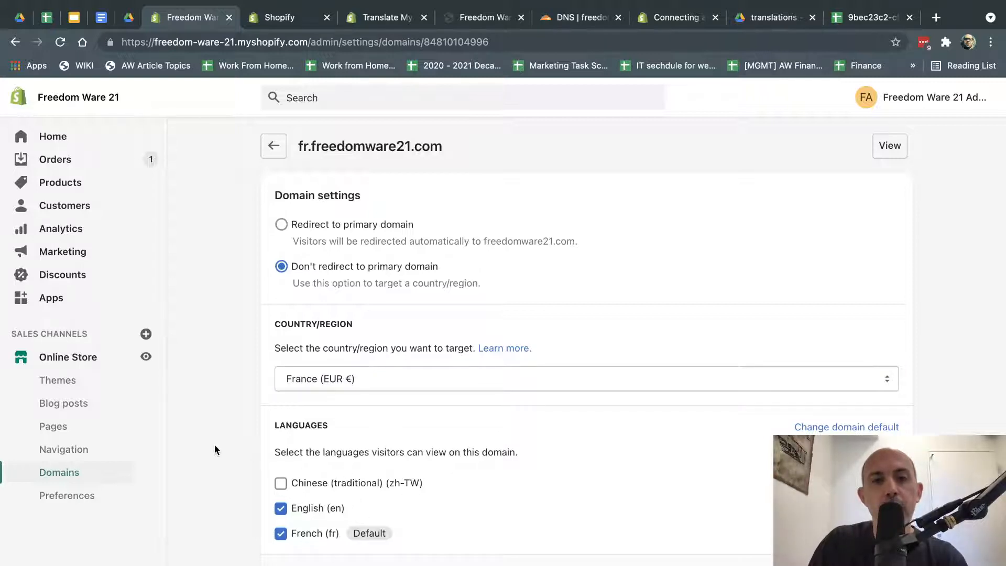
click(274, 146)
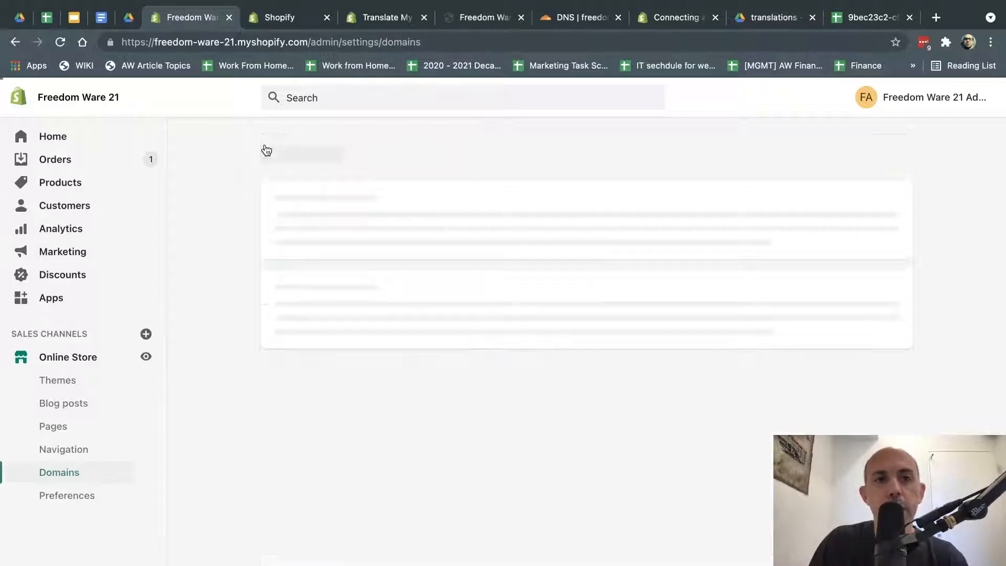
Step: Review the country/region and language assignments of the French and Taiwanese subdomains among the third-party domains
scroll(696, 412, down, 3)
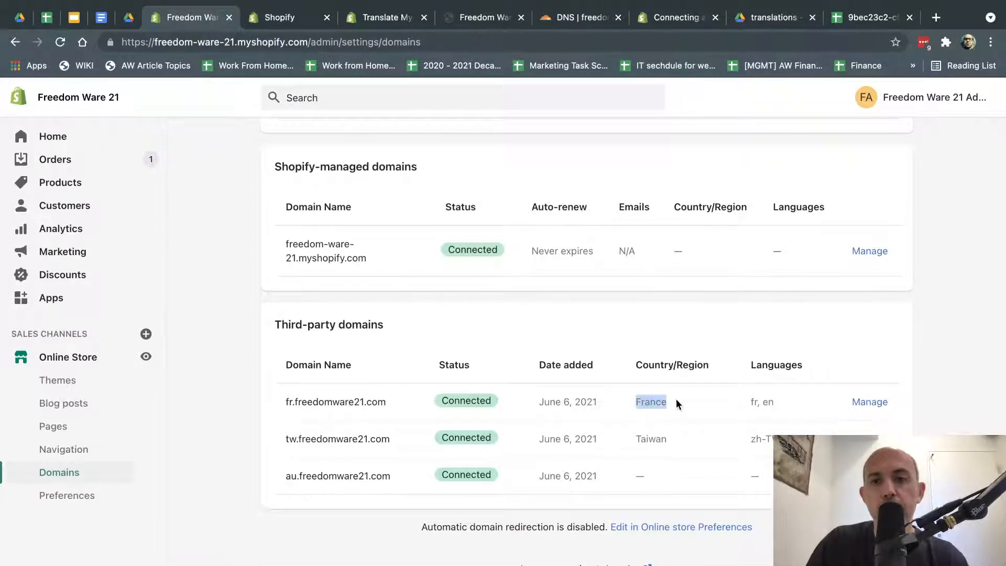
click(754, 401)
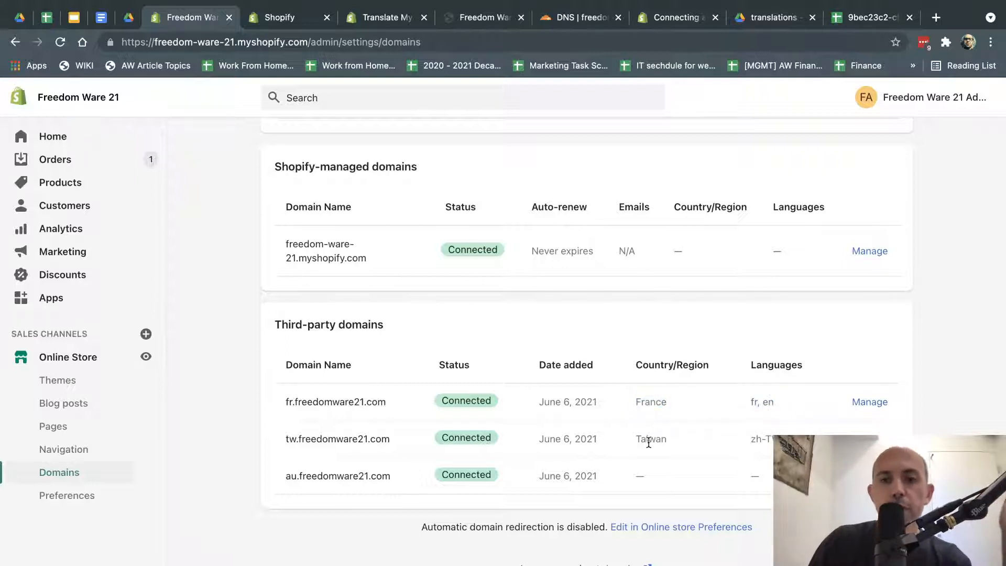
drag(641, 438, 664, 438)
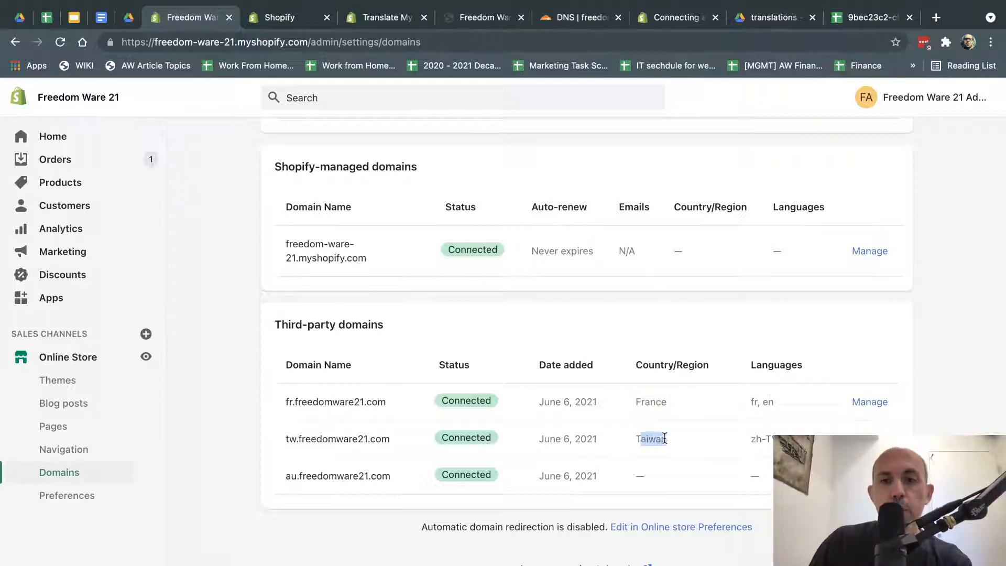
drag(751, 438, 779, 435)
click(771, 439)
drag(753, 402, 778, 405)
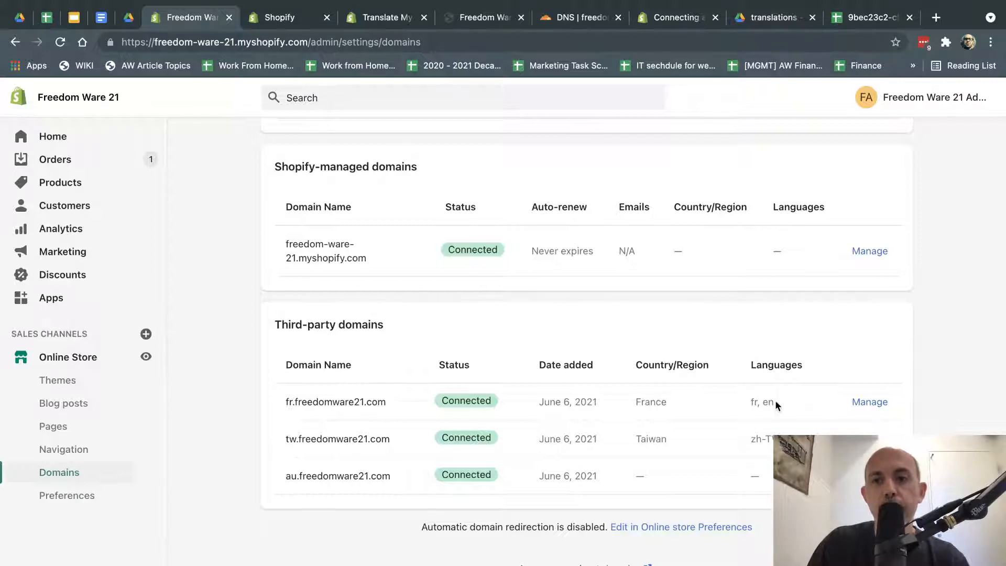
Step: On the live storefront, go to the French site through the Global navigation and switch its language to English
click(474, 17)
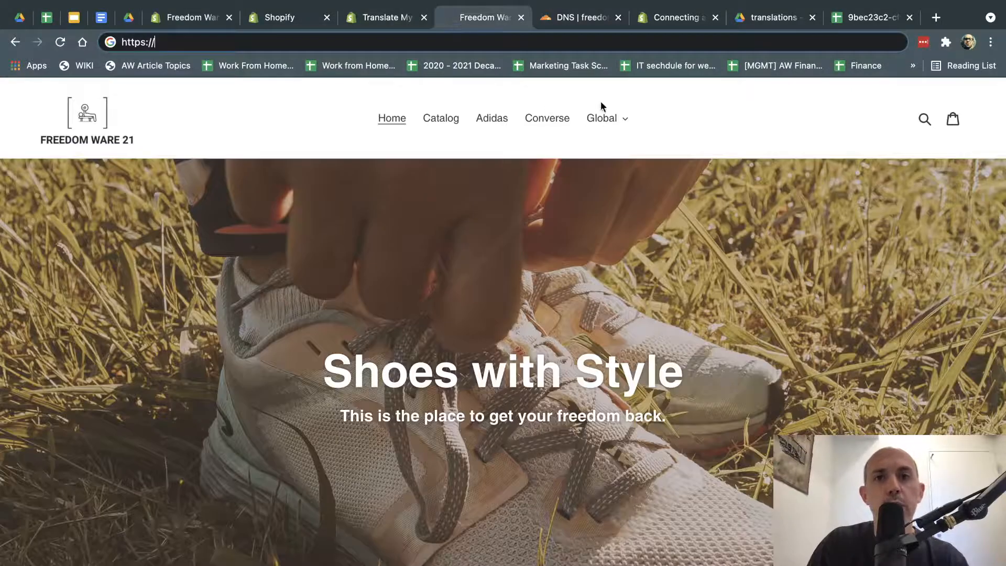
click(602, 118)
click(591, 179)
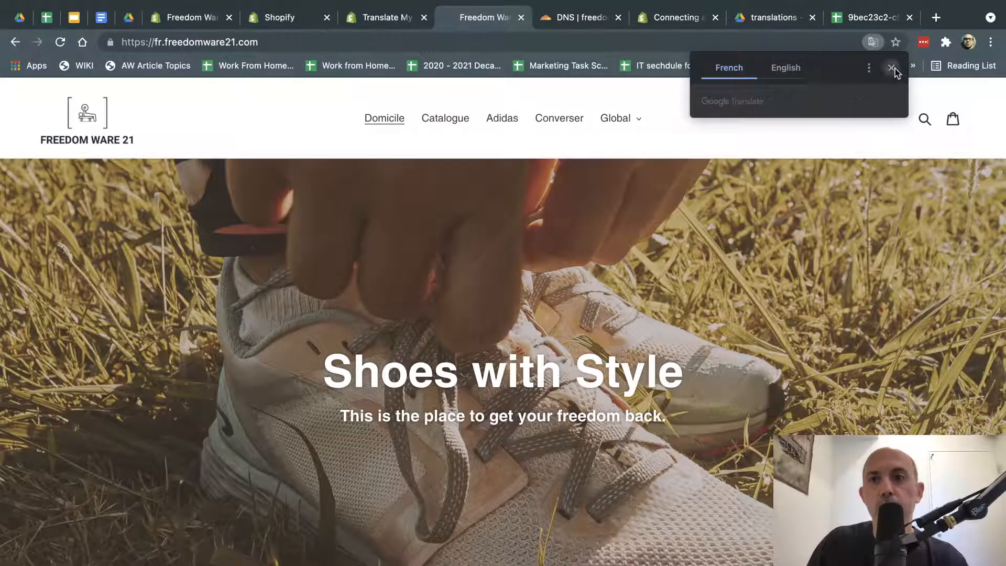
click(891, 68)
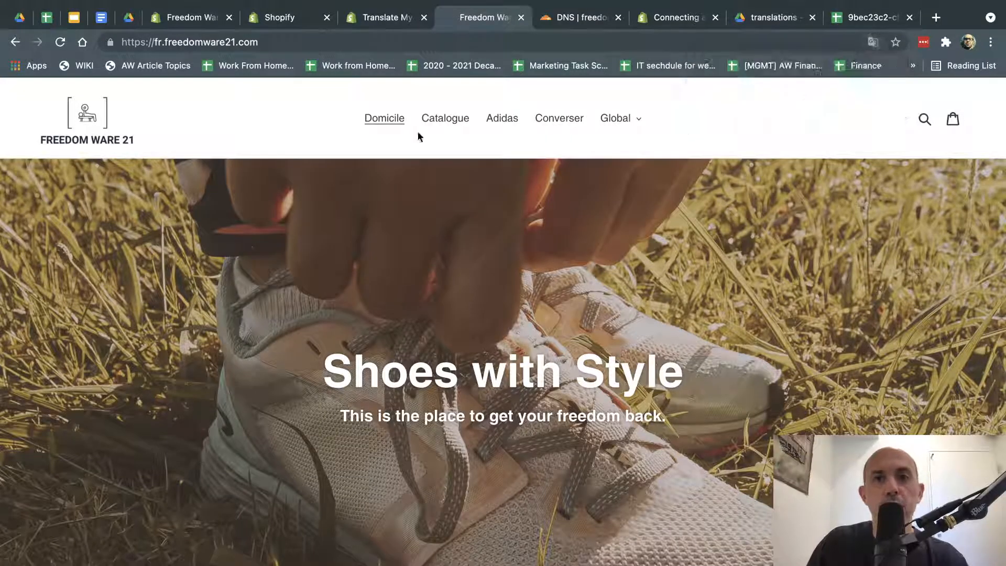
scroll(498, 256, down, 15)
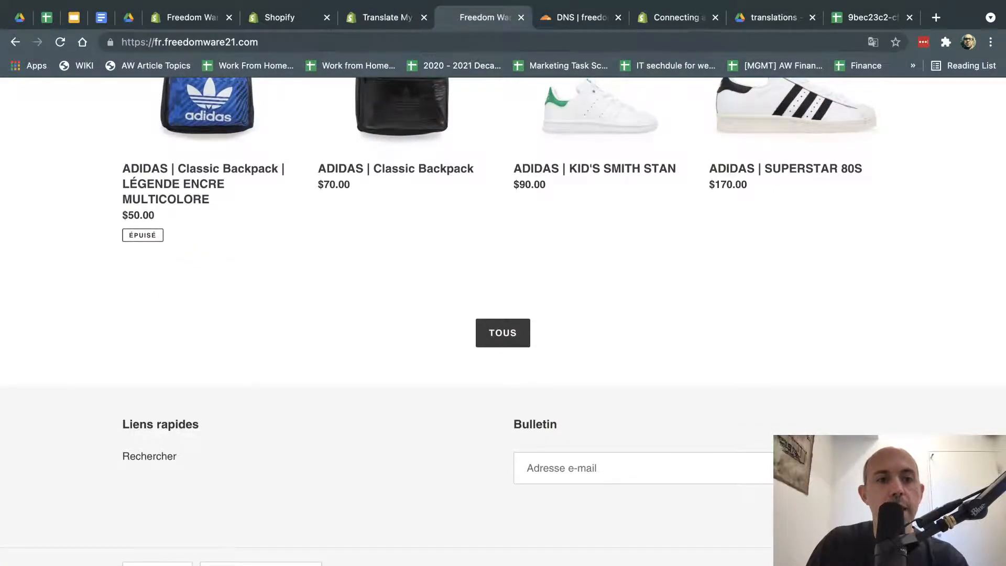
click(158, 564)
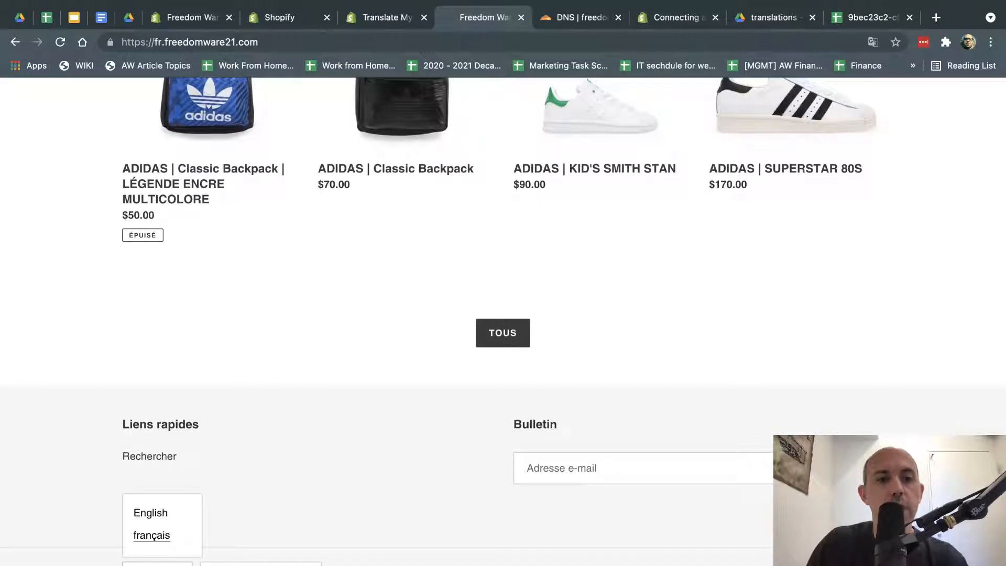
click(150, 513)
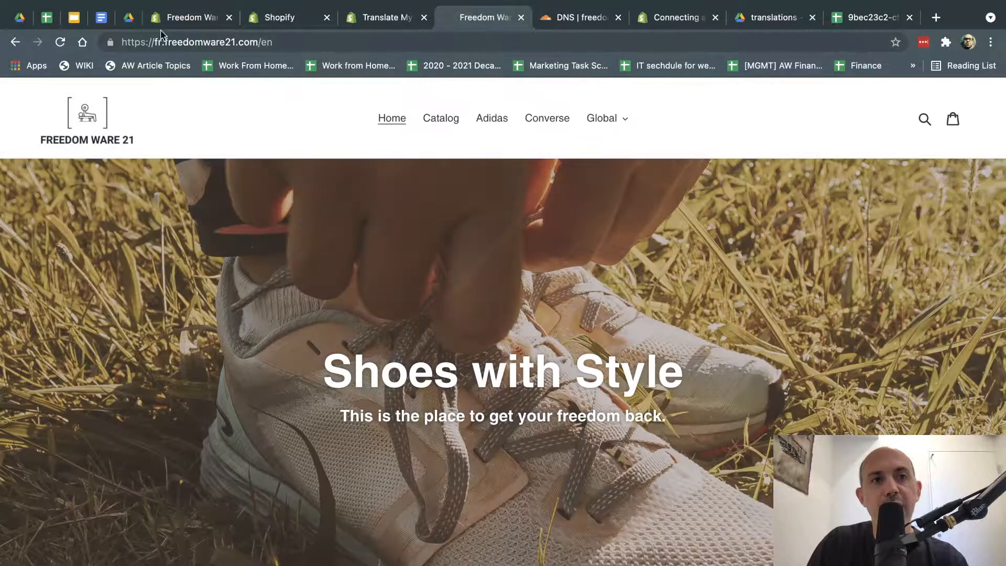
Step: Compare the subdomain's language URLs by loading fr.freedomware21.com without a language suffix and again with /en
drag(148, 43, 252, 44)
click(263, 44)
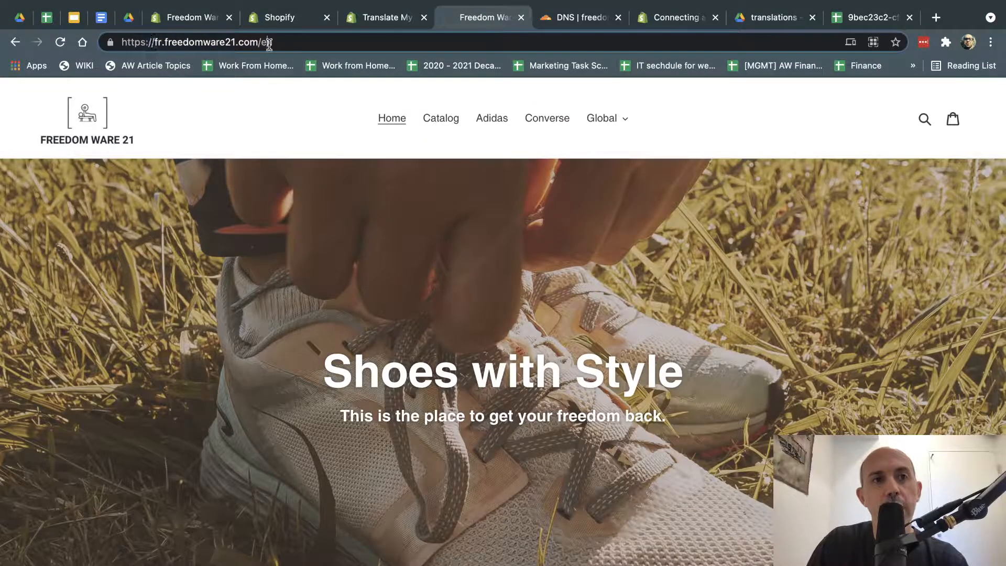
drag(147, 43, 285, 42)
key(BackSpace)
key(Return)
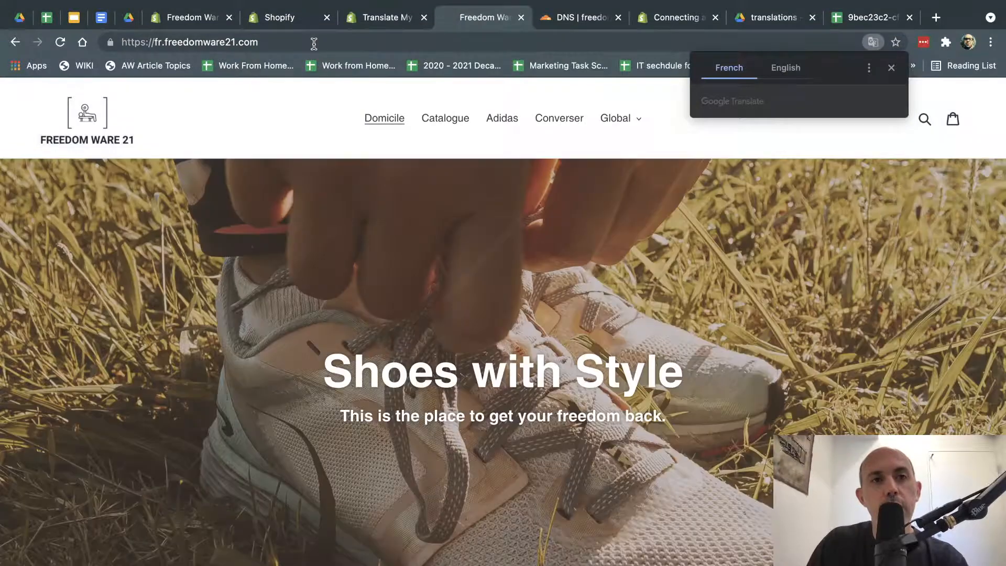
click(313, 42)
text(/en)
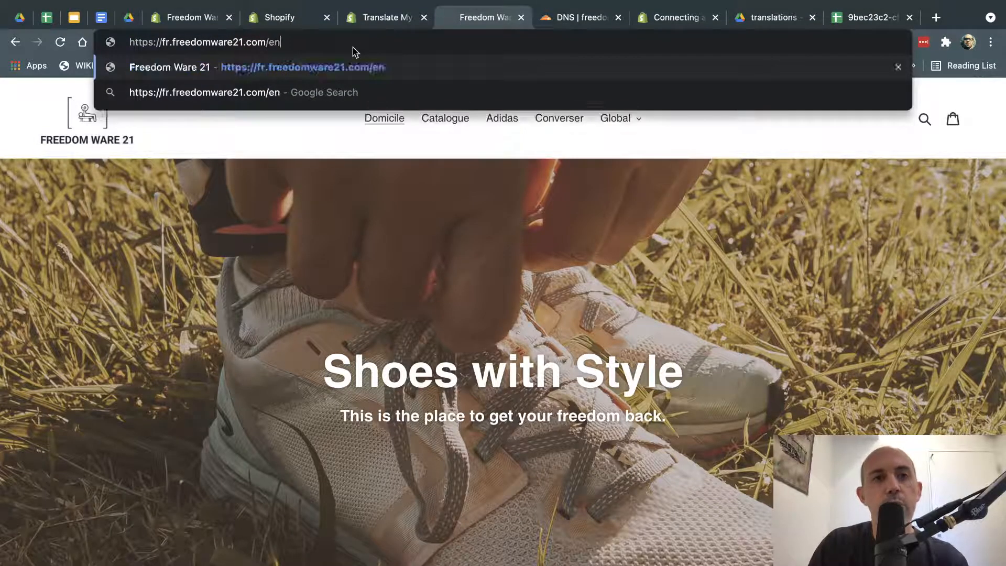
key(Return)
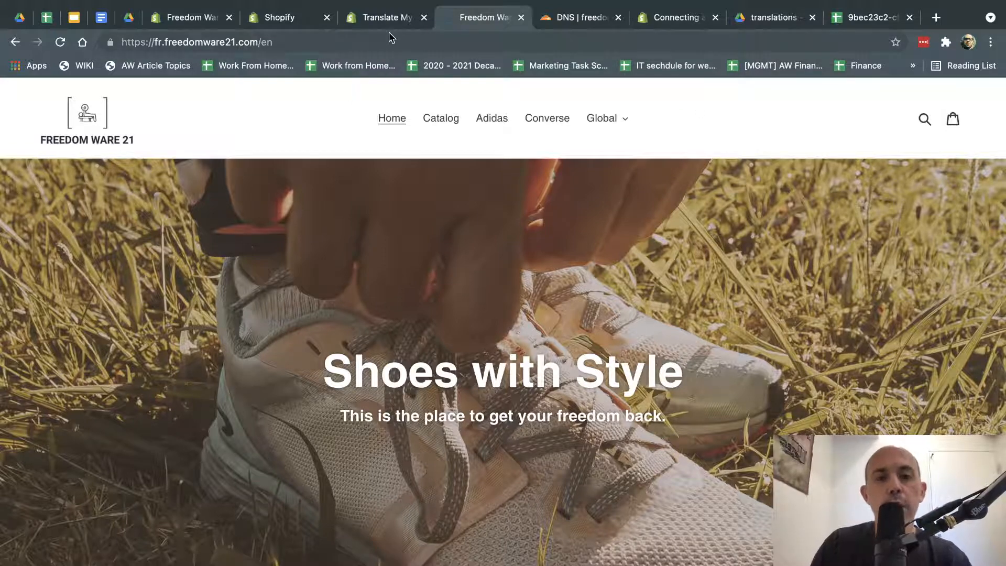
Step: Check the main domain's URLs by loading freedomware21.com/en and the same address without the en suffix
click(386, 17)
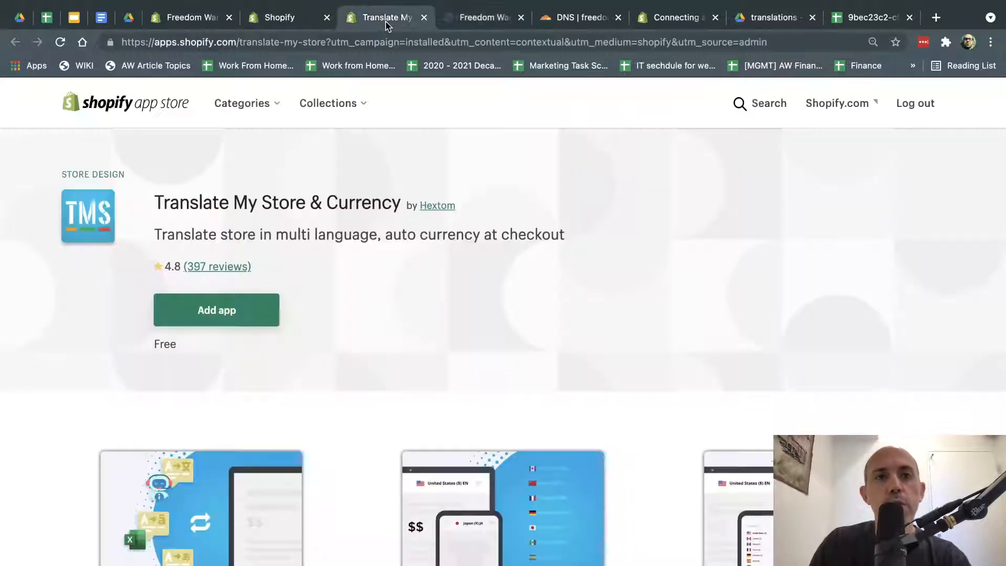
click(284, 17)
click(478, 12)
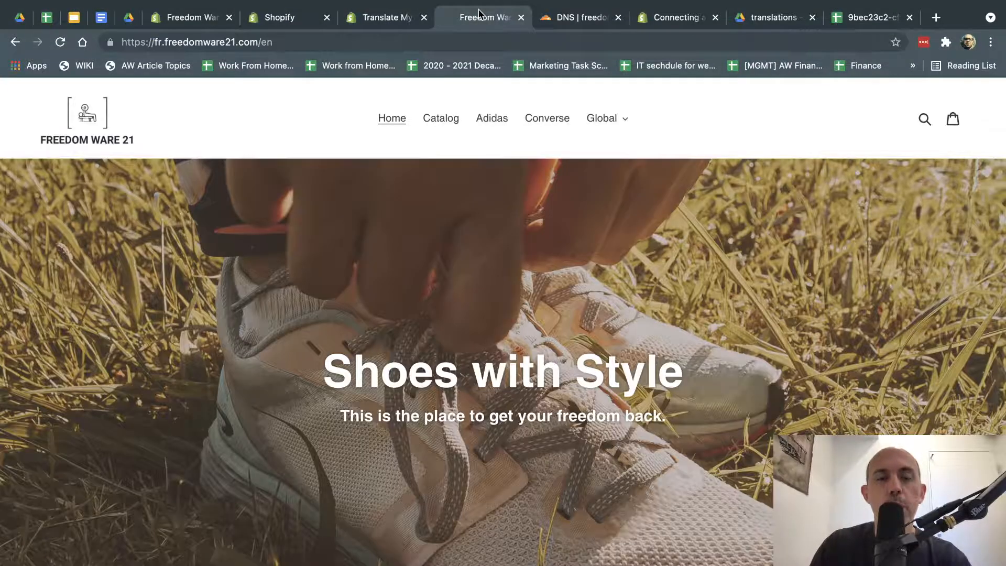
drag(166, 42, 82, 43)
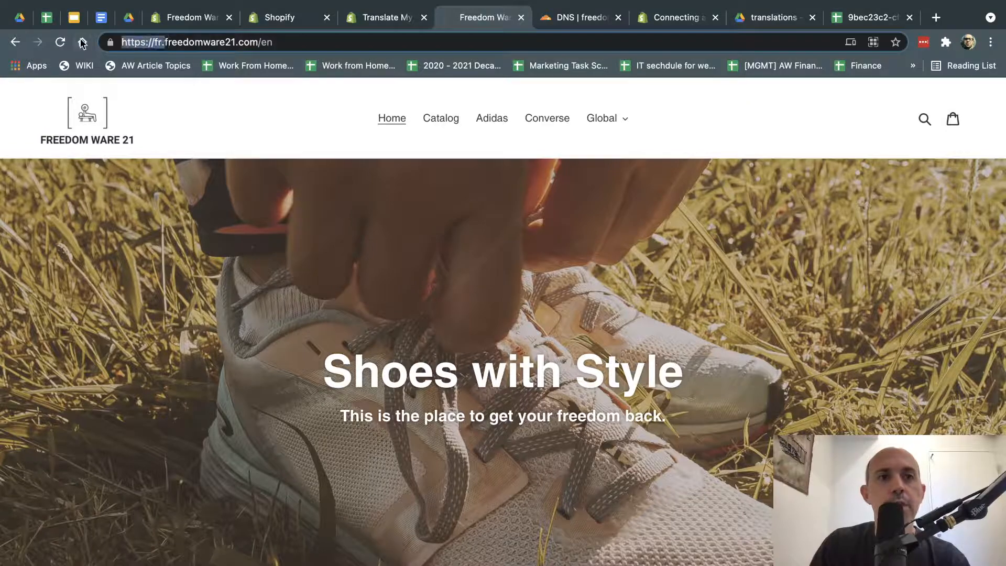
key(BackSpace)
key(Return)
click(392, 45)
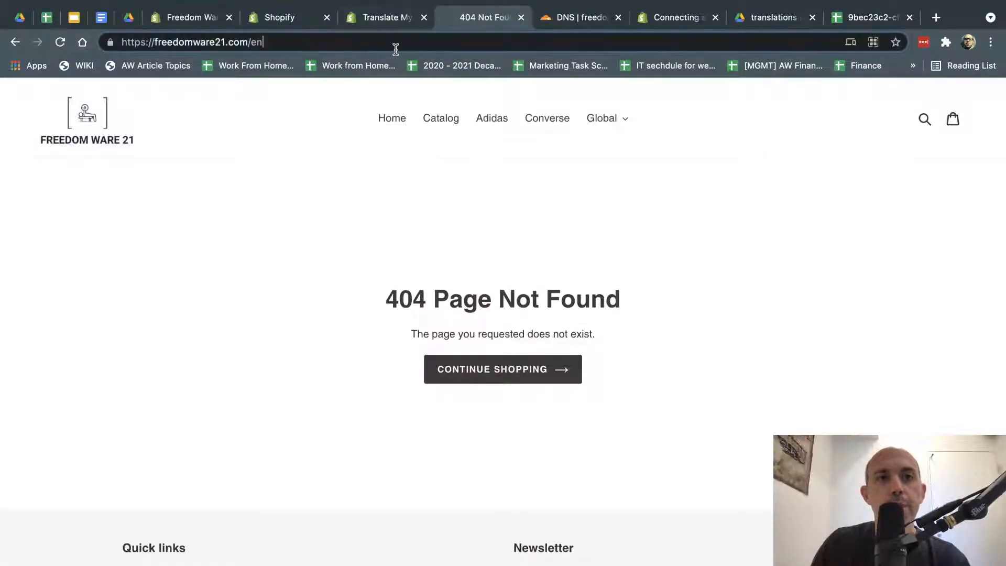
key(BackSpace)
key(BackSpace)
key(Return)
Step: Return to the Shopify domain list and review the primary domain alongside the third-party subdomains
click(378, 21)
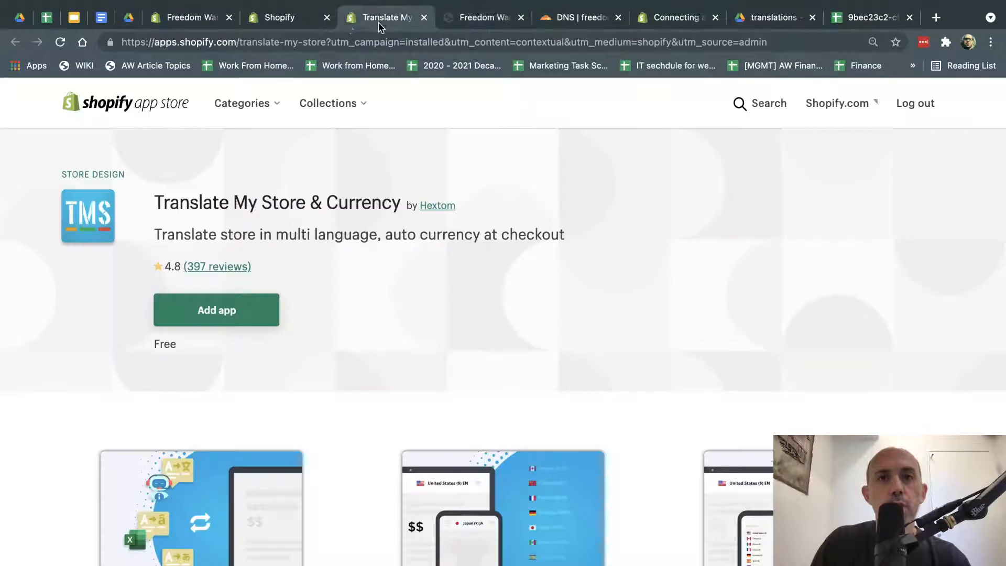
click(280, 20)
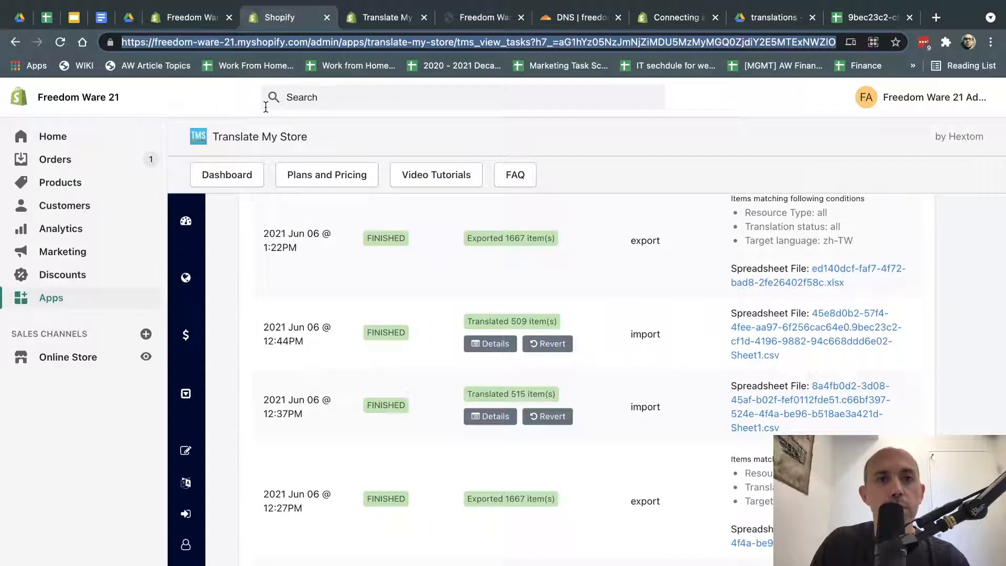
click(192, 17)
scroll(627, 325, up, 4)
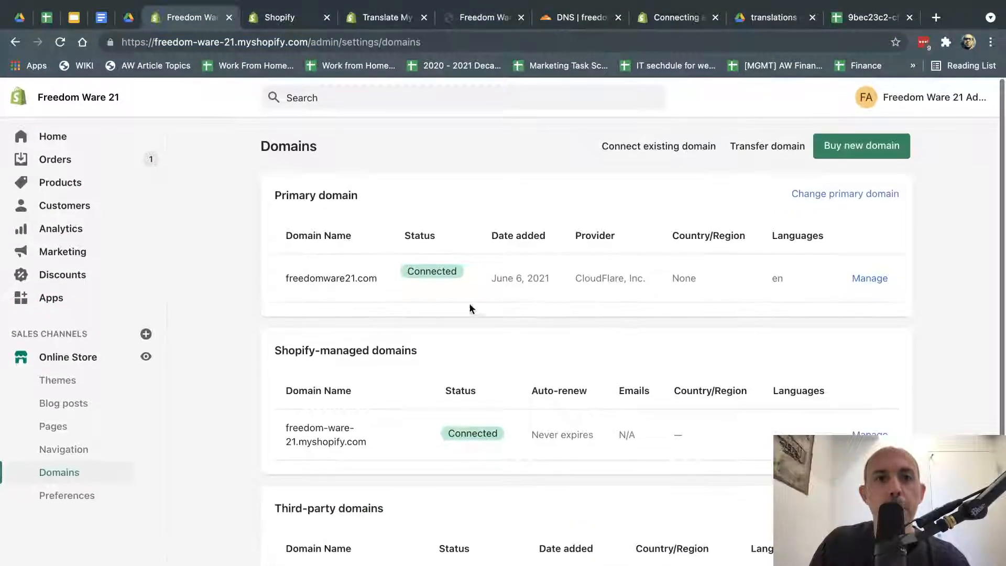
drag(282, 194, 379, 193)
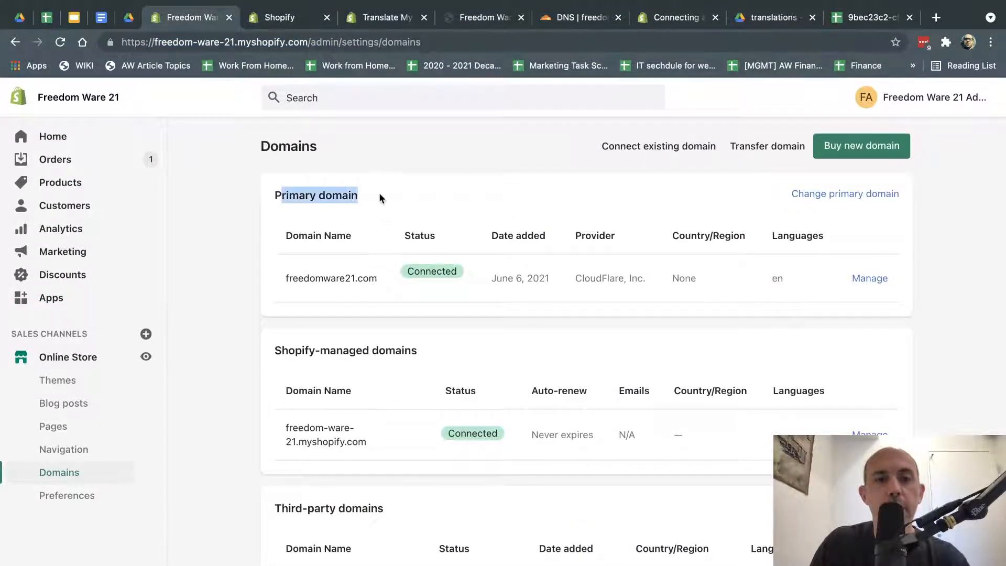
scroll(417, 407, down, 5)
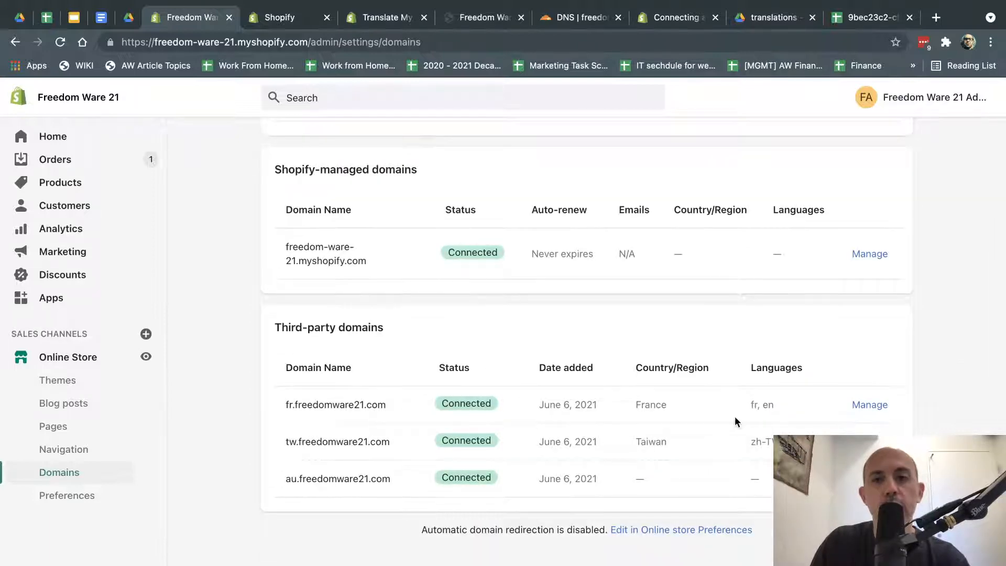
scroll(397, 490, up, 4)
click(290, 279)
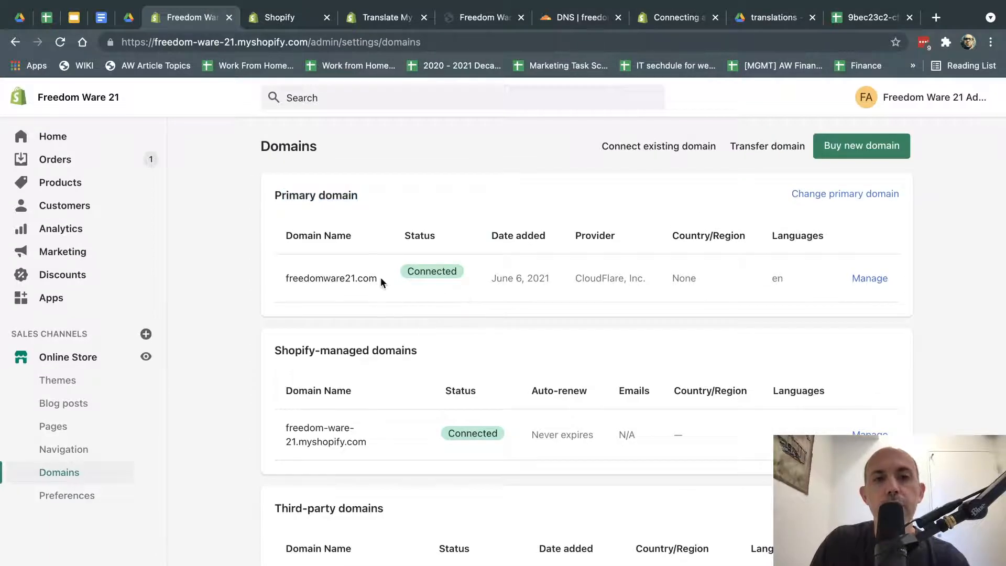
Step: Enable Chinese (traditional) and French alongside English on the primary domain freedomware21.com and save the domain settings
click(868, 278)
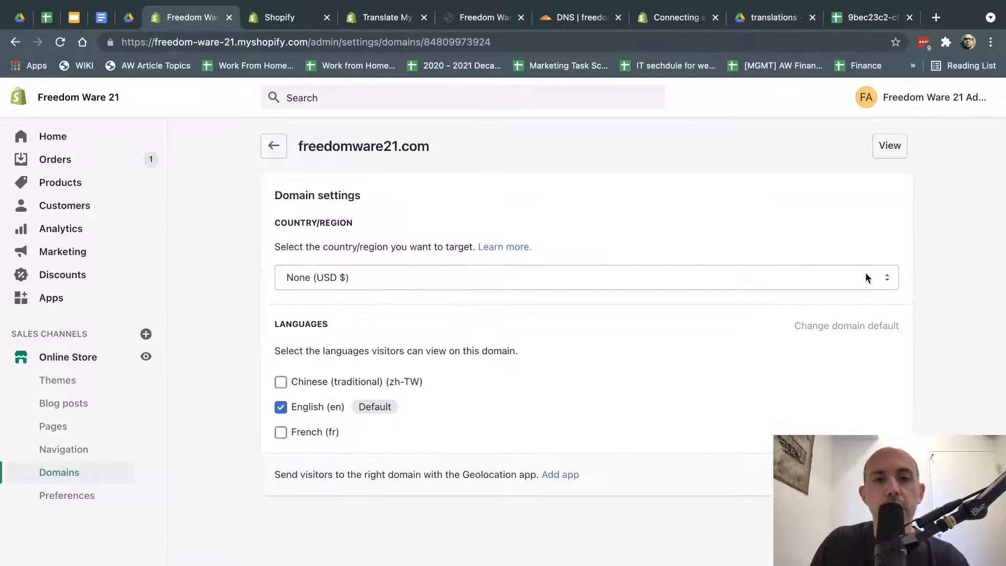
click(332, 386)
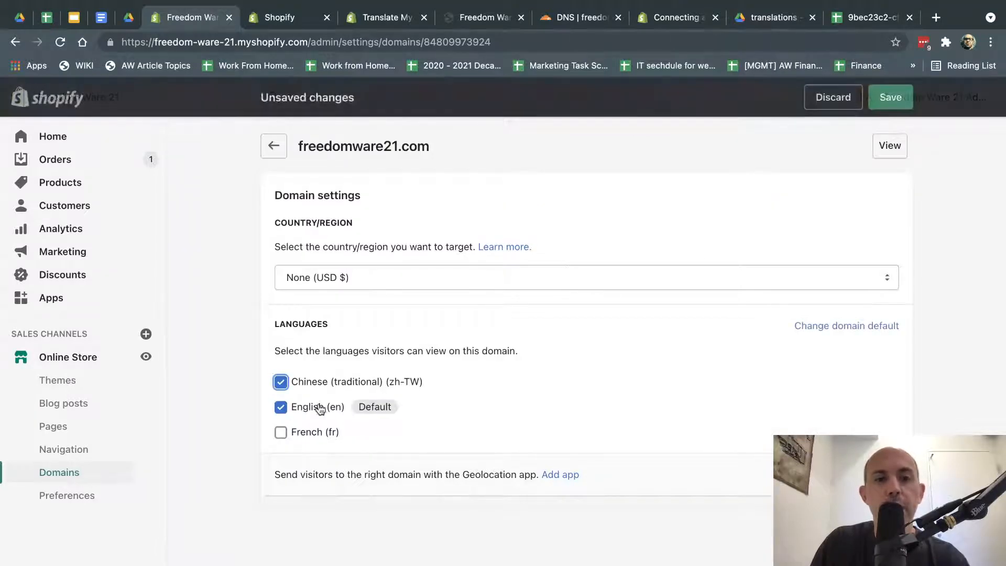
click(313, 434)
click(890, 97)
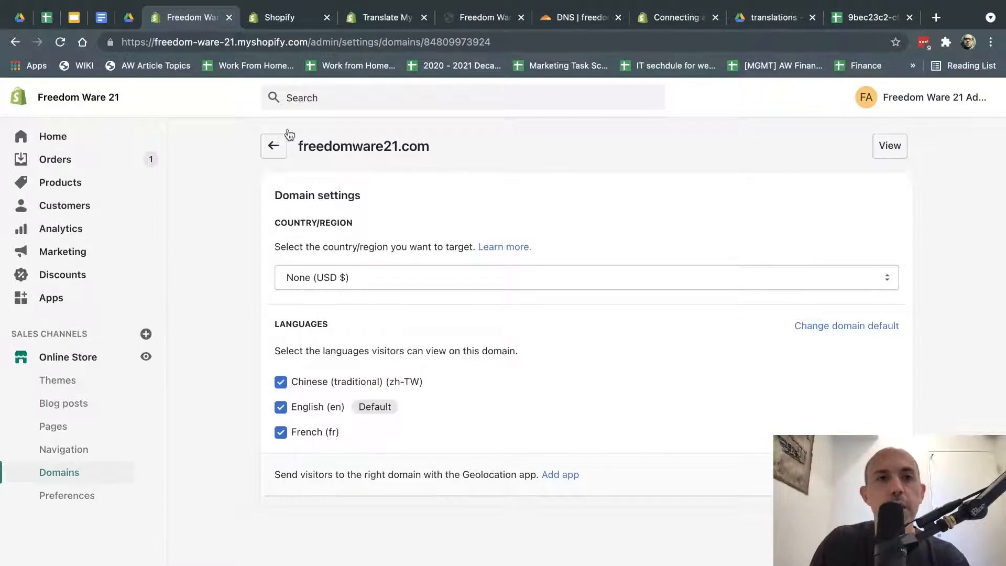
Step: On the live storefront, switch the language to French, open the Adidas collection and check the language part of its URL
click(479, 17)
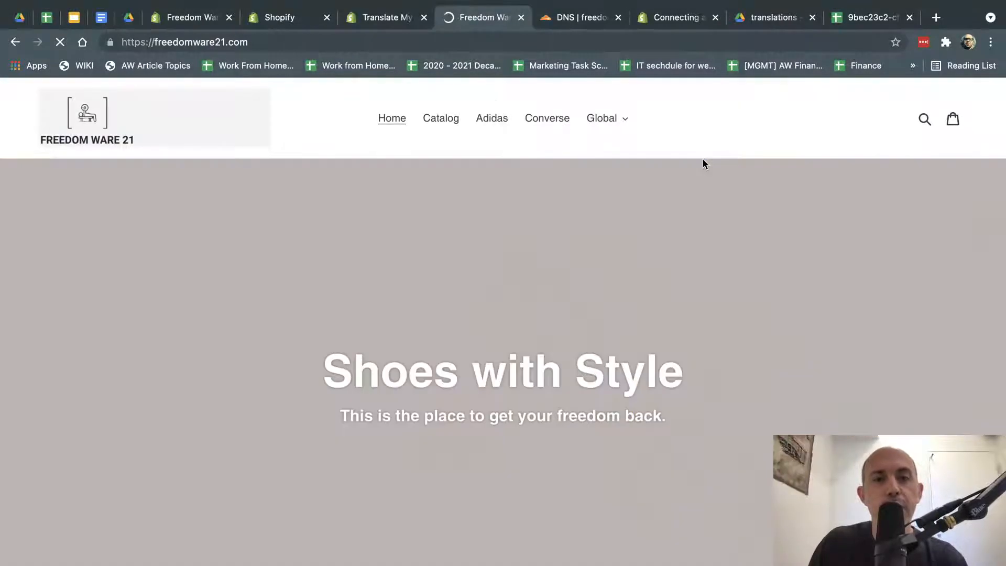
scroll(489, 217, down, 15)
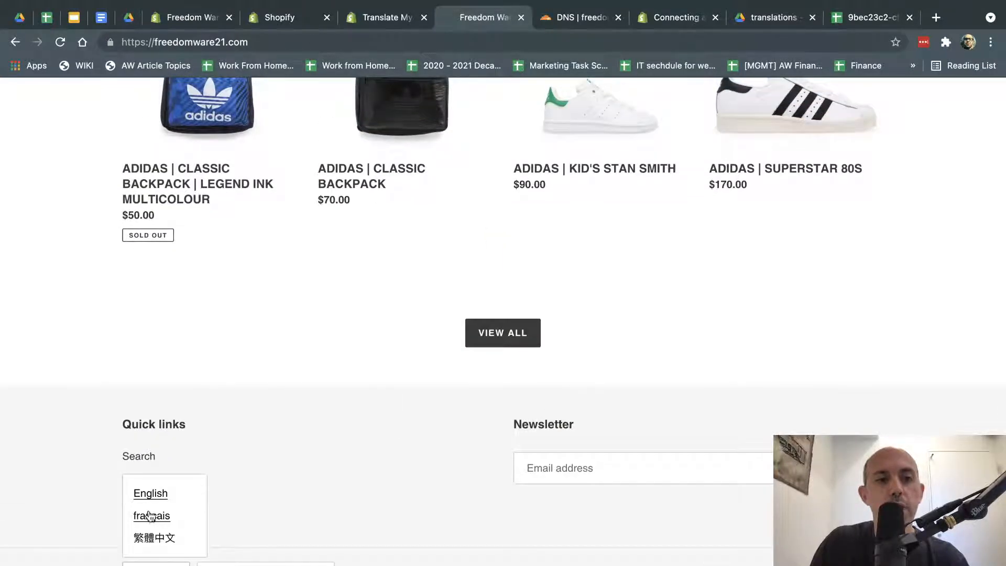
click(151, 515)
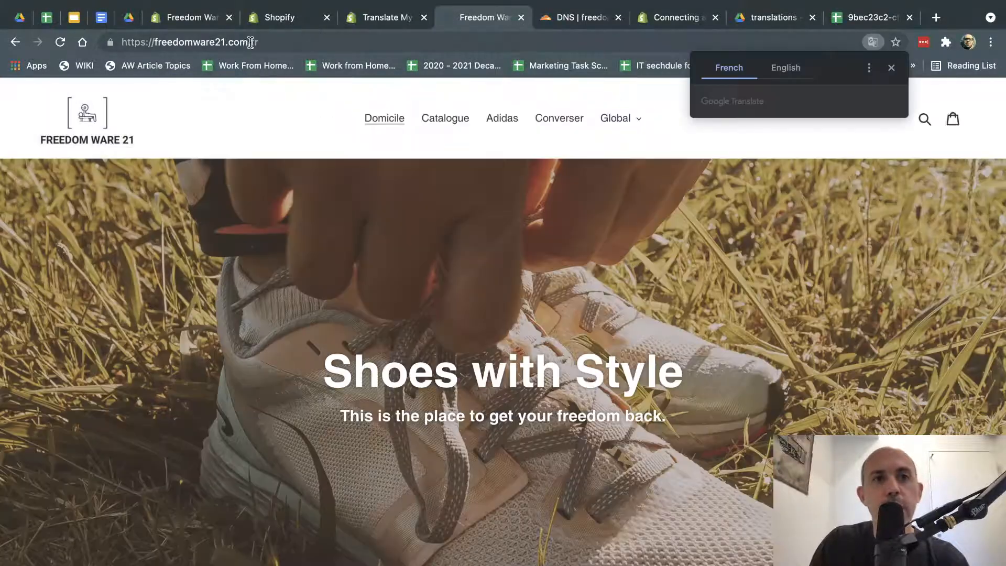
drag(251, 42, 292, 42)
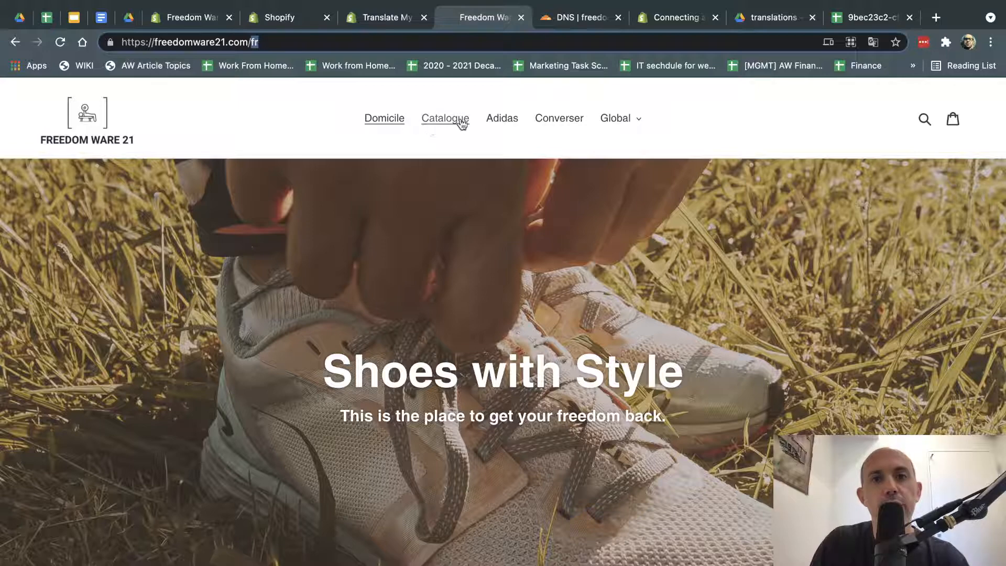
click(497, 121)
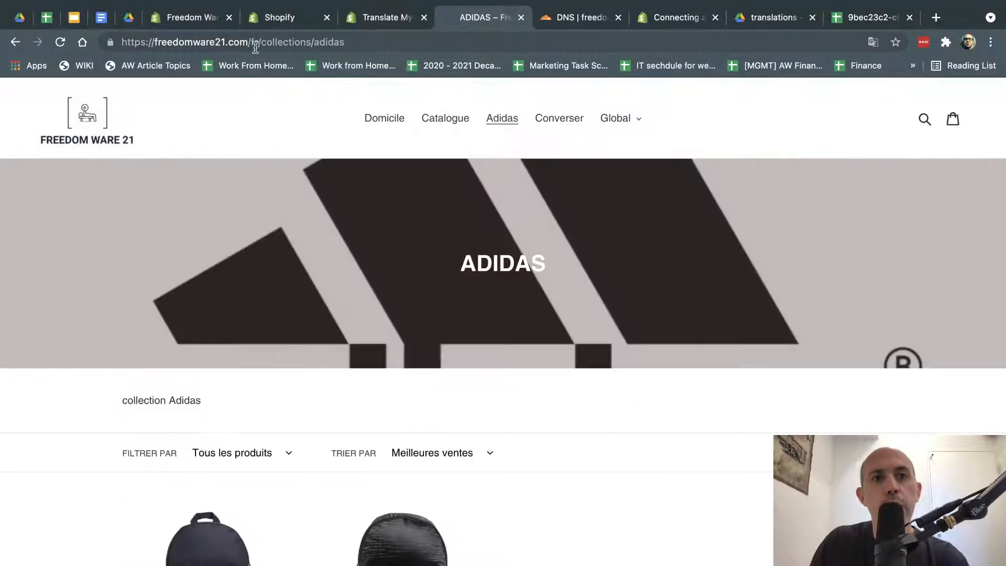
drag(240, 41, 368, 41)
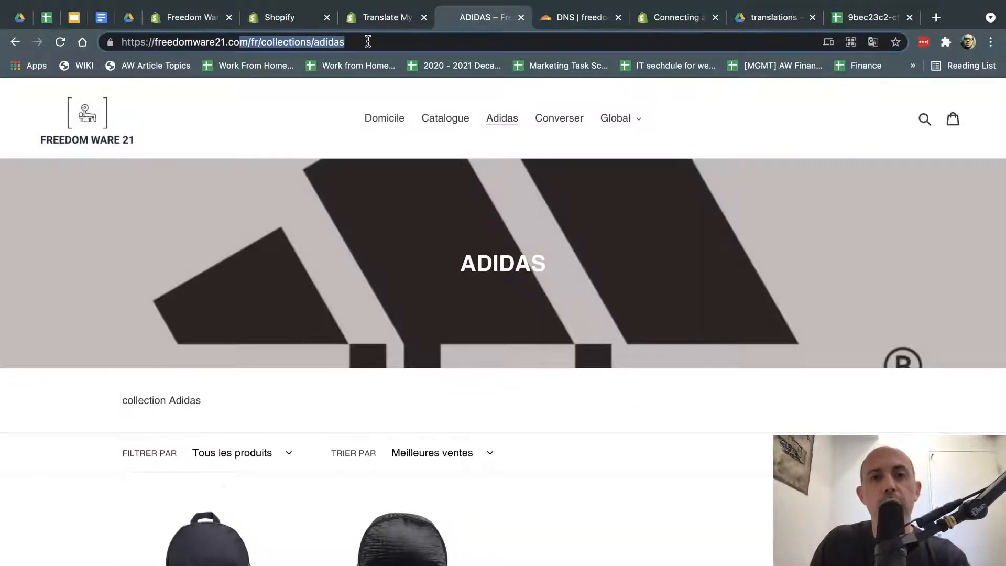
Step: Switch the Adidas collection page to English and check its URL for a language suffix
scroll(412, 444, down, 10)
click(165, 511)
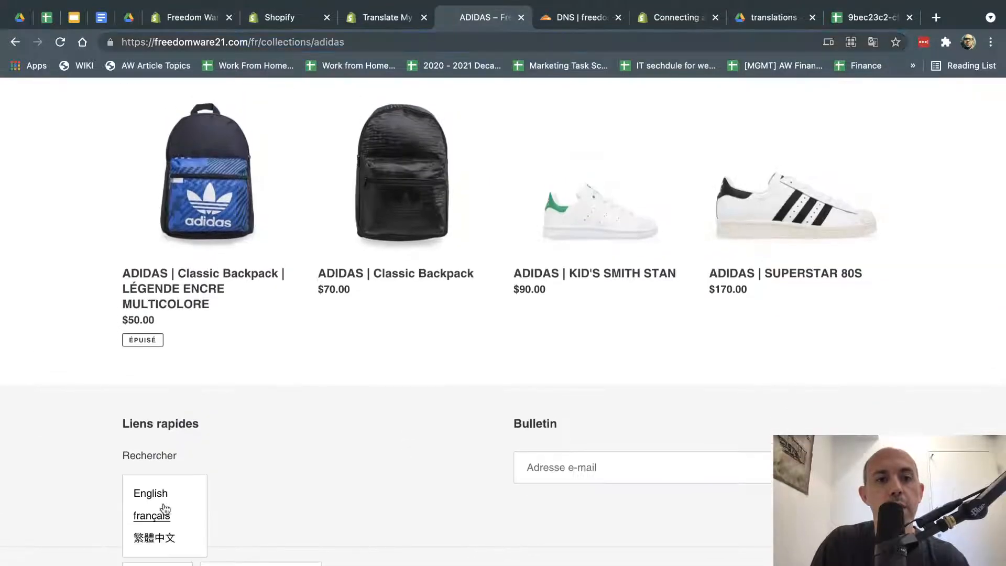
click(158, 493)
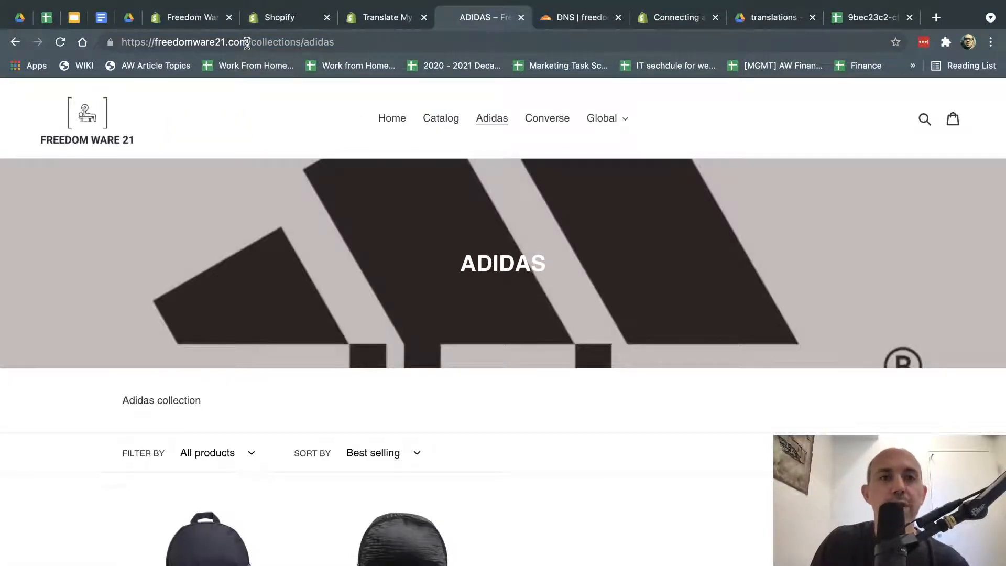
click(247, 43)
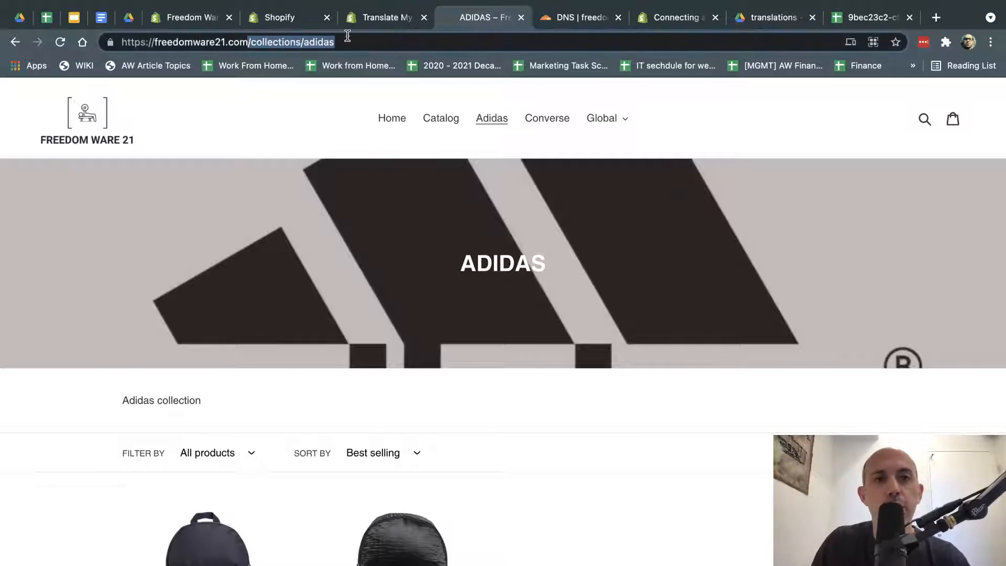
key(ctrl+Up)
click(325, 218)
Step: Switch the Adidas collection page to Traditional Chinese and go to the store's Chinese home page
scroll(324, 218, down, 10)
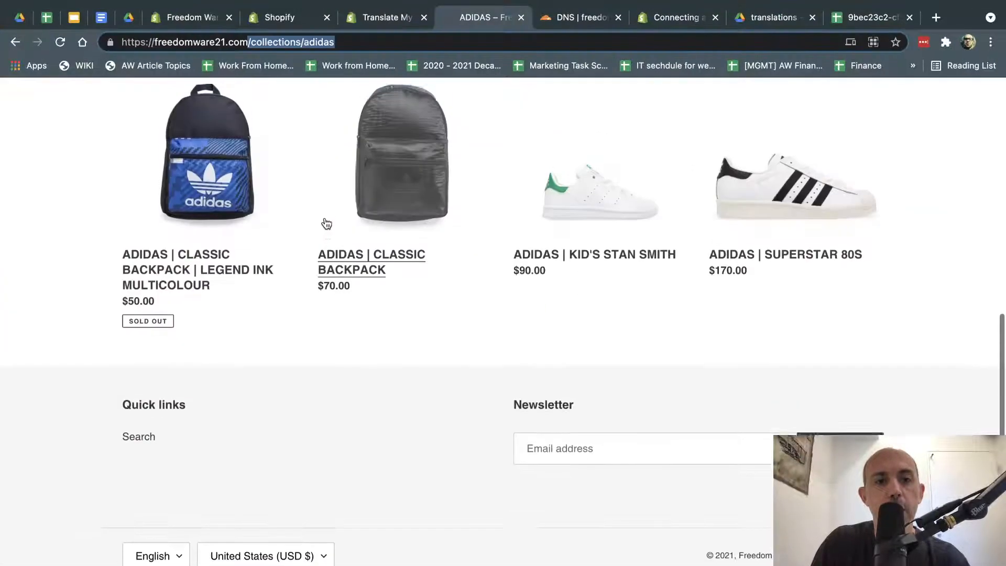
click(177, 563)
click(152, 542)
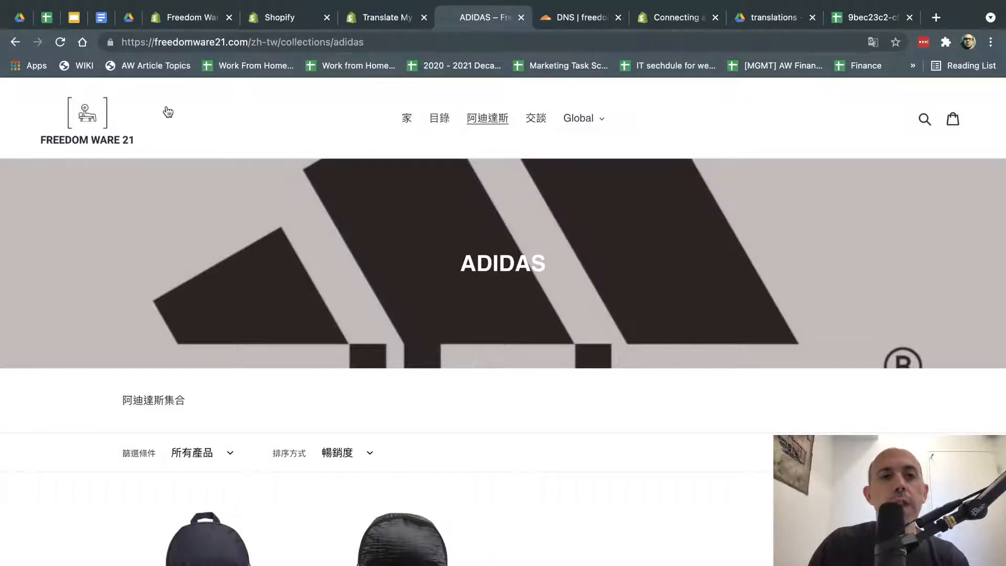
click(93, 115)
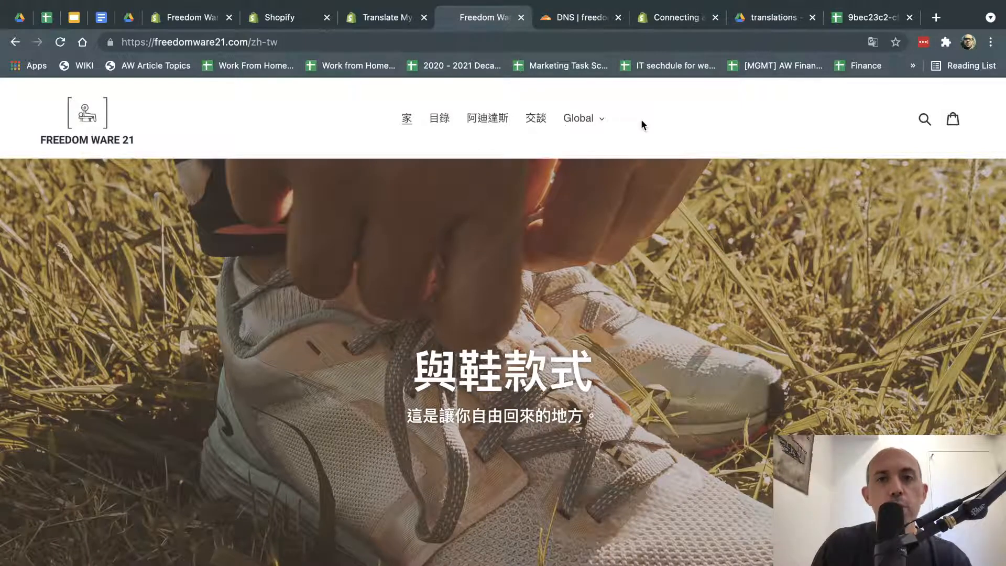
Step: Recheck the languages enabled for freedomware21.com in the domain settings and return to the Chinese storefront
click(380, 17)
click(286, 17)
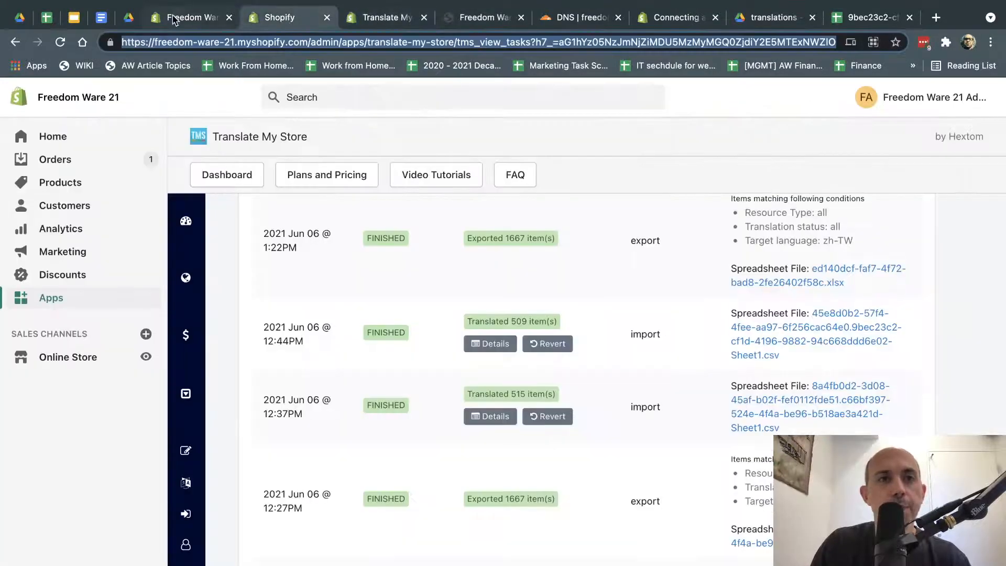
click(173, 18)
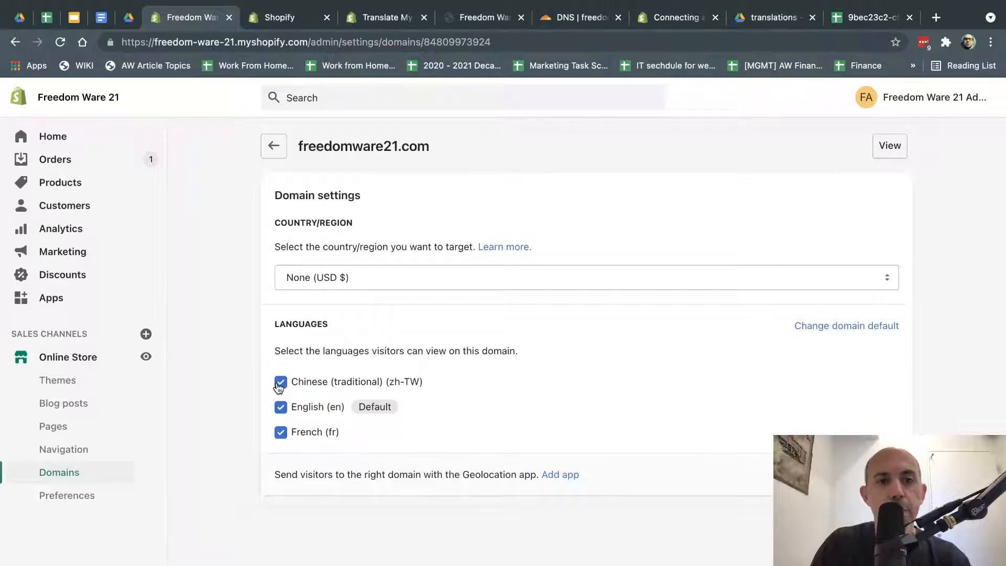
click(471, 18)
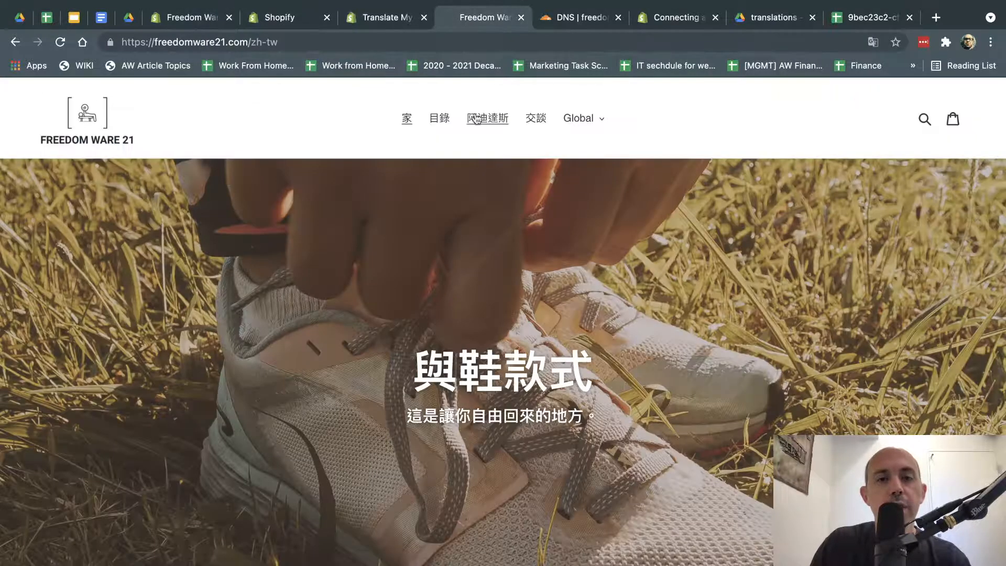
Step: Open the HTML source of the Chinese home page and search it for the hreflang tags
right_click(305, 120)
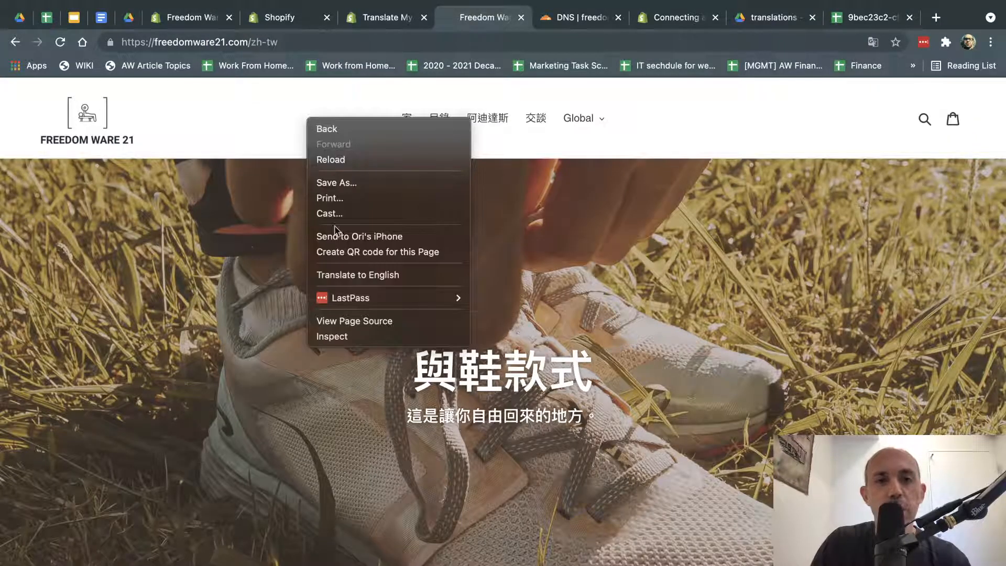
click(357, 323)
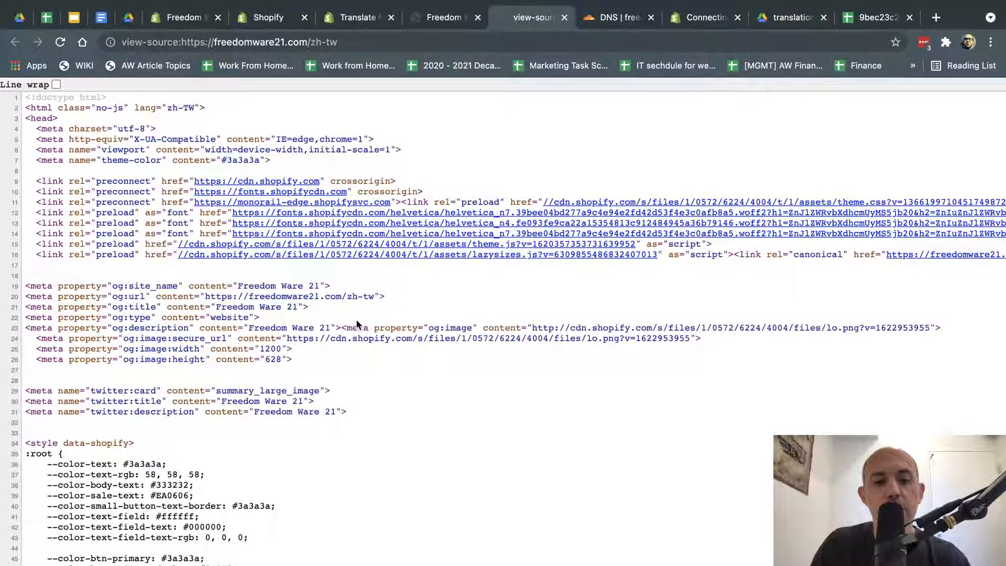
key(ctrl+f)
text(hrefland)
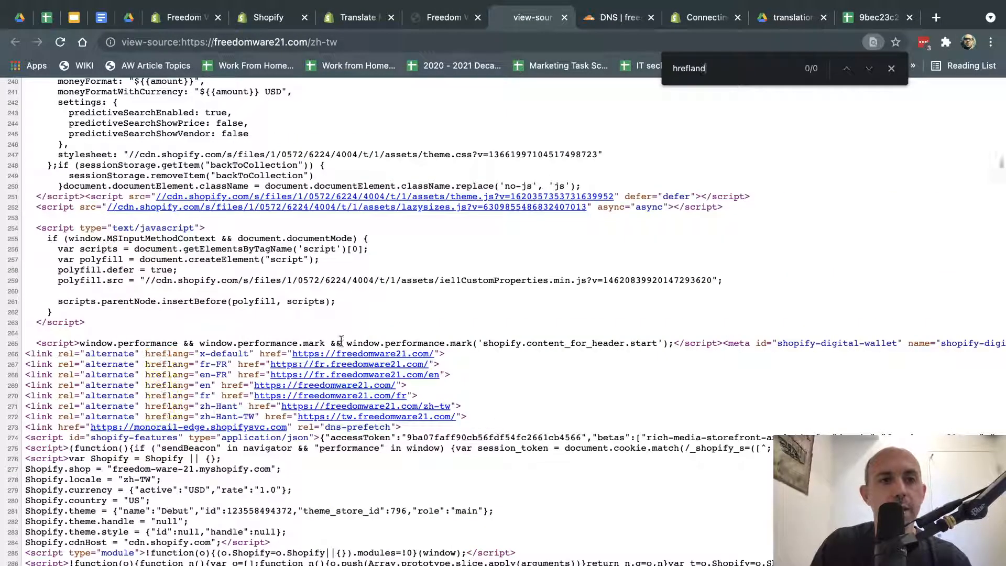
Step: Examine the hreflang alternate links in the source, comparing the x-default, fr-FR and en-FR entries with their URLs
drag(144, 353, 476, 417)
scroll(478, 423, up, 5)
scroll(478, 423, left, 6)
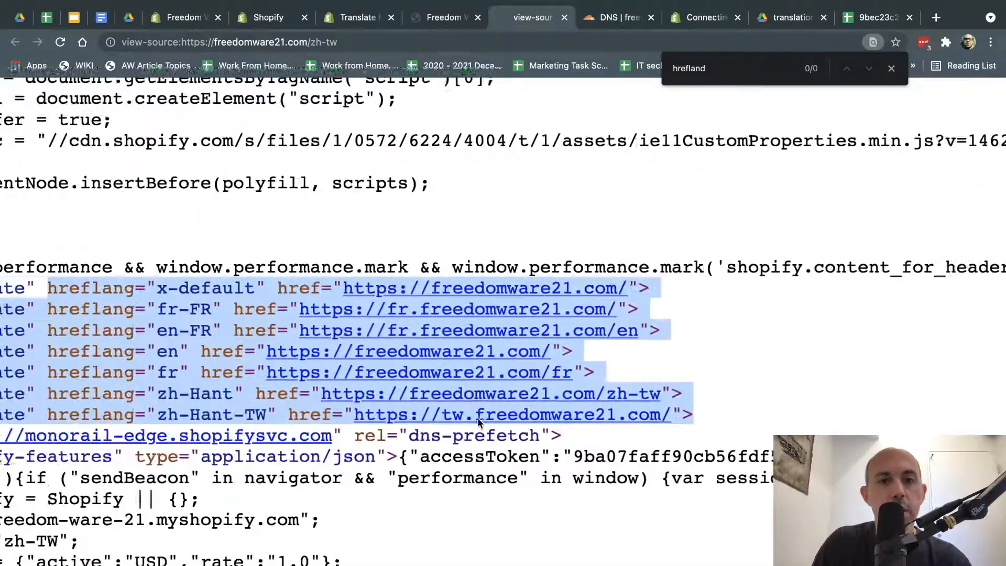
click(289, 318)
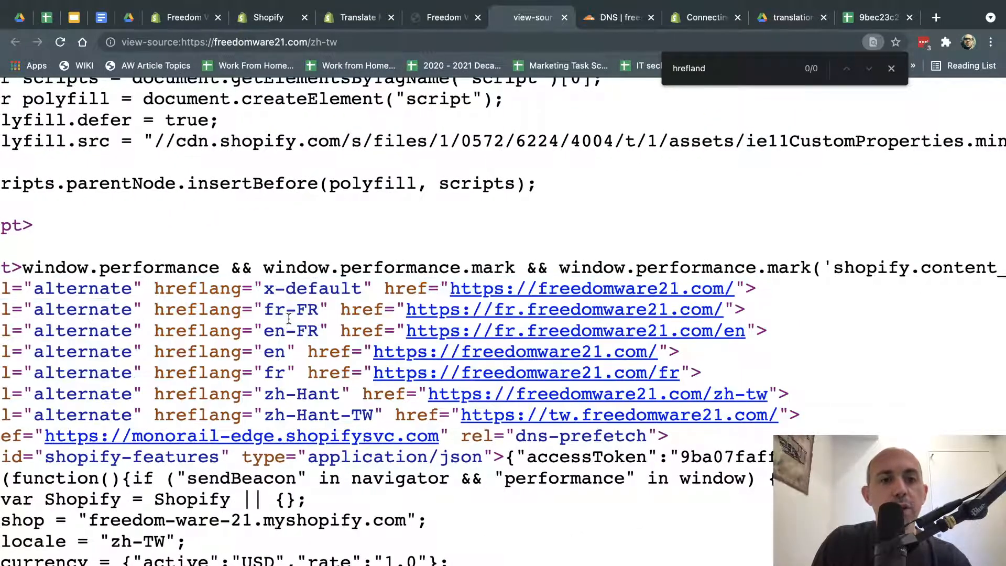
scroll(269, 313, left, 3)
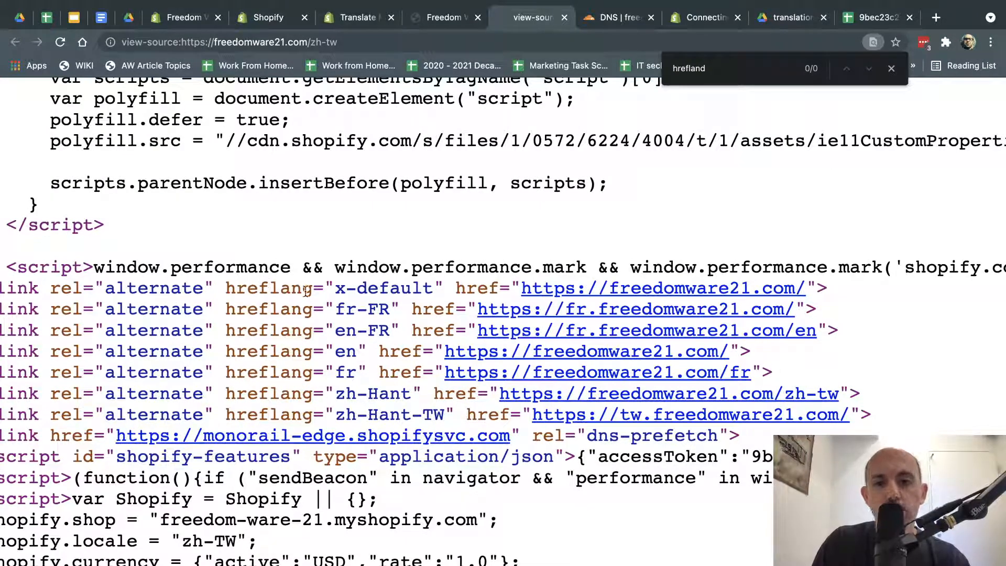
drag(205, 288, 807, 289)
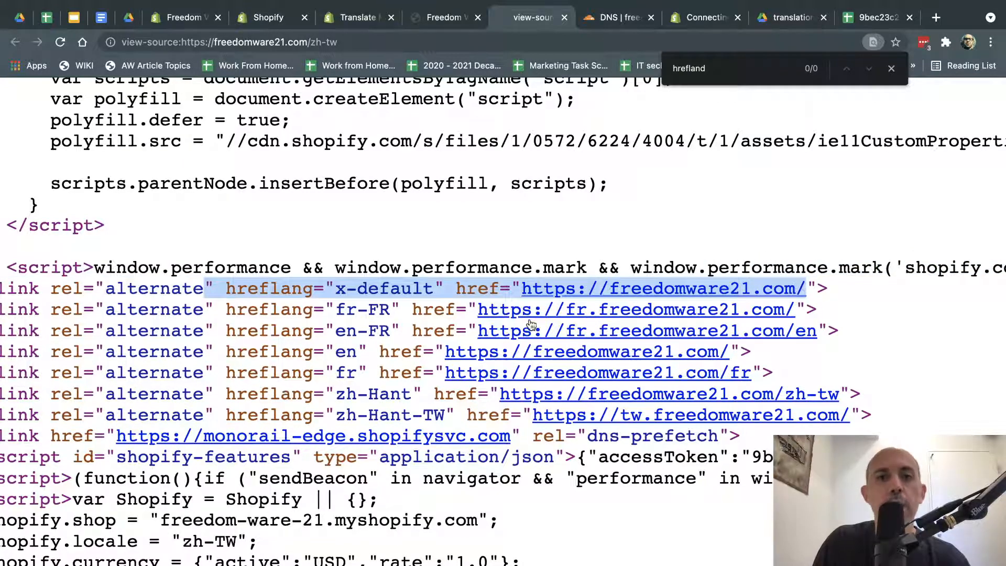
drag(335, 313, 386, 313)
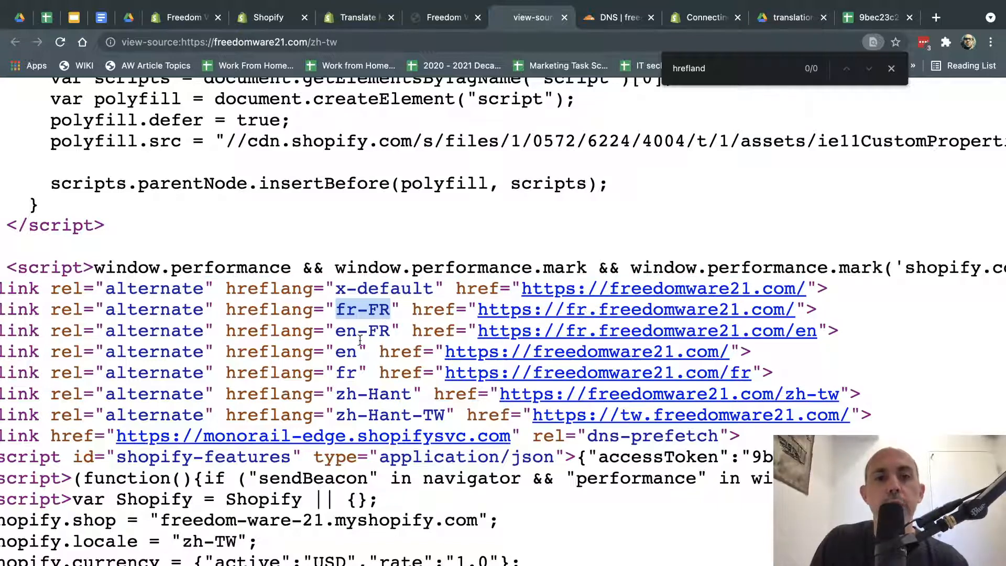
drag(336, 331, 389, 333)
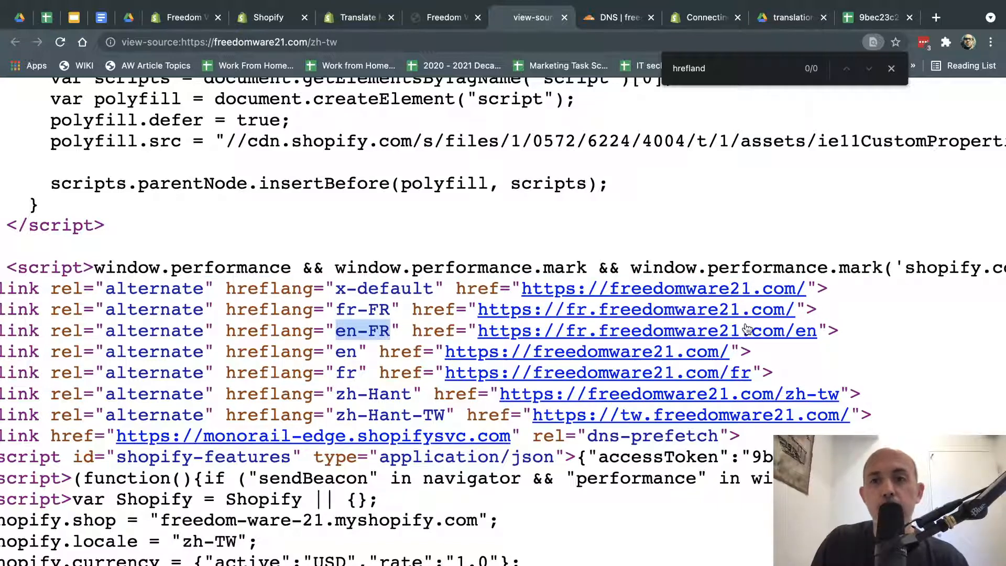
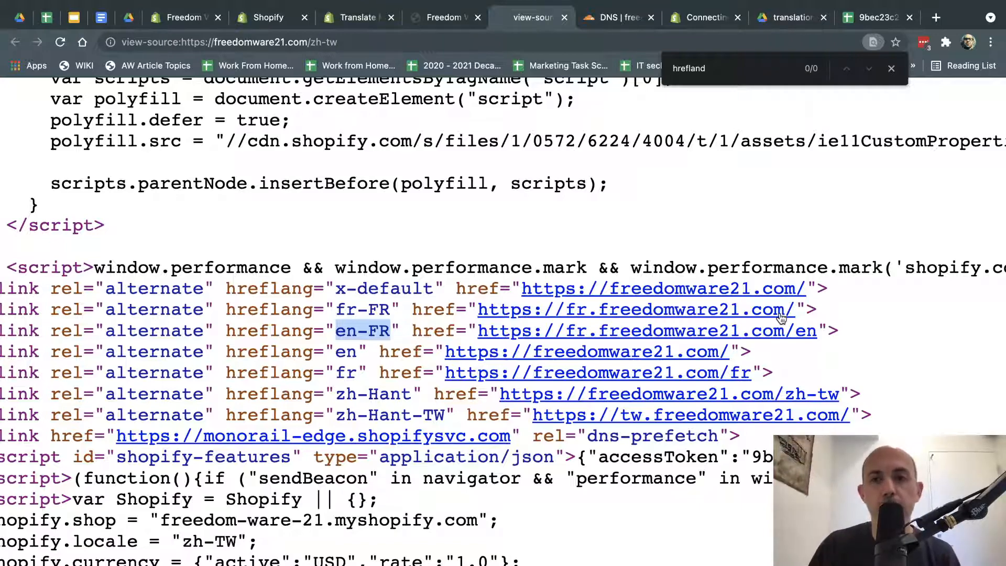
key(ctrl+0)
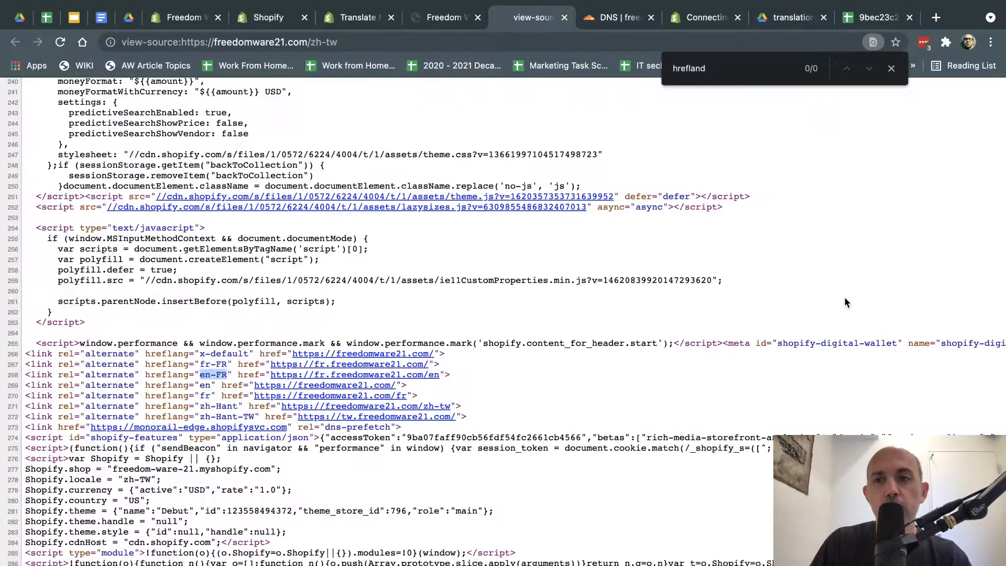
click(891, 68)
Step: Return to the Shopify domain list and open the settings of the third-party domain au.freedomware21.com
click(444, 17)
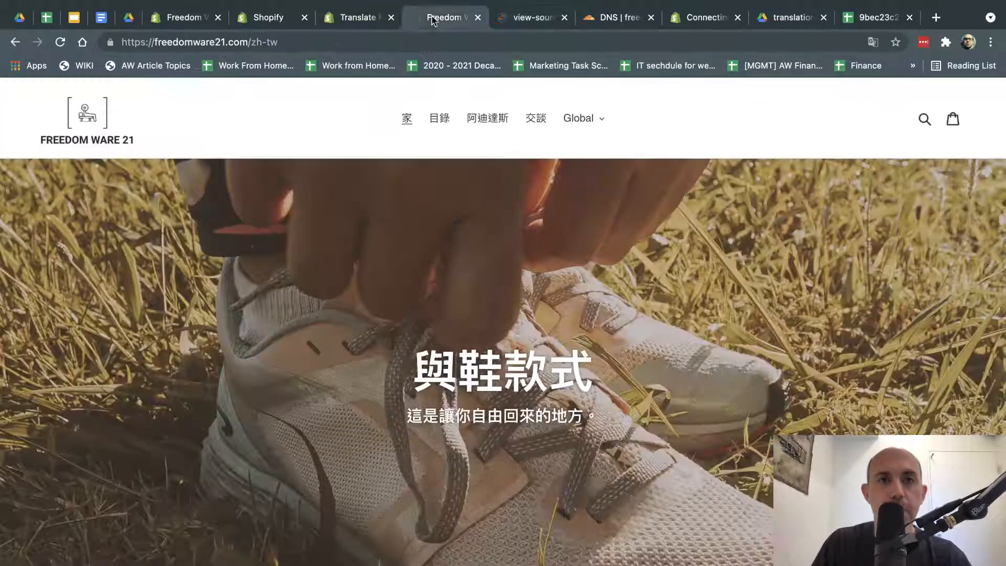
click(269, 17)
click(195, 19)
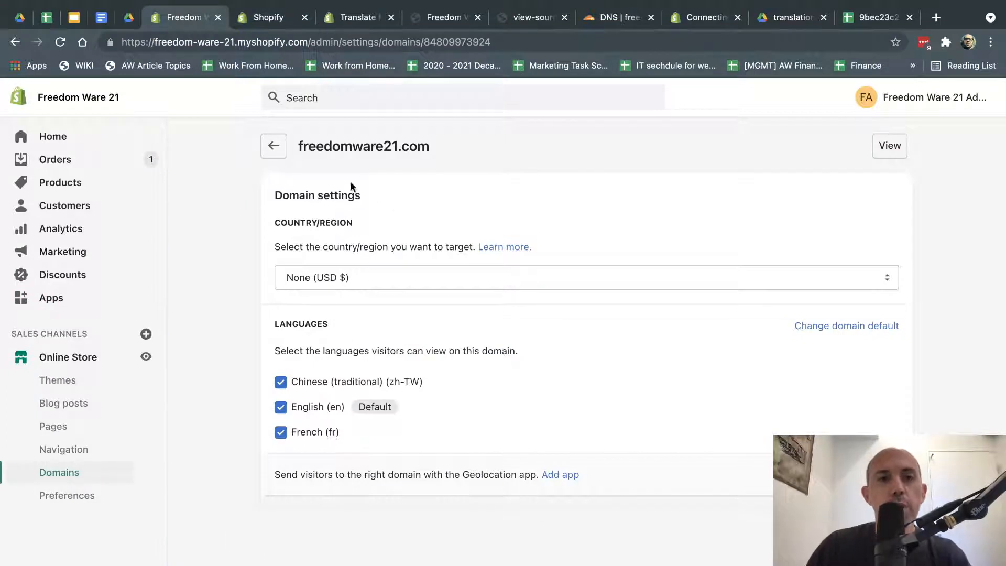
click(273, 145)
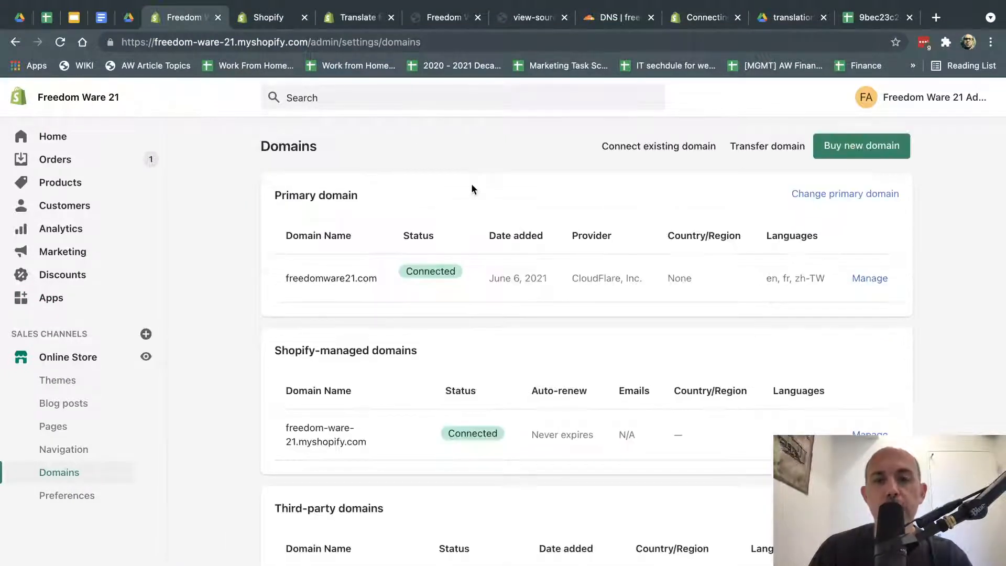
scroll(545, 288, down, 4)
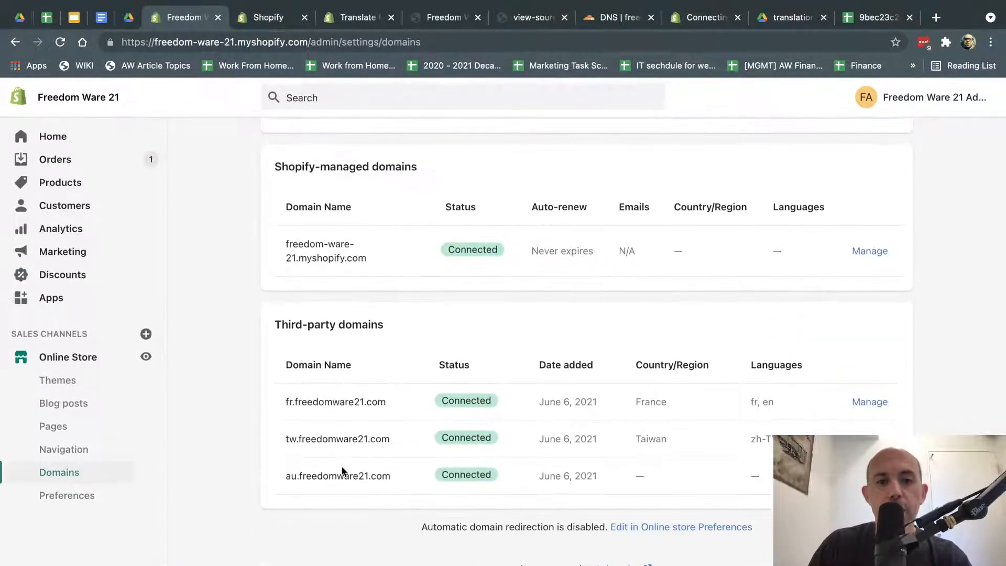
drag(297, 478, 394, 477)
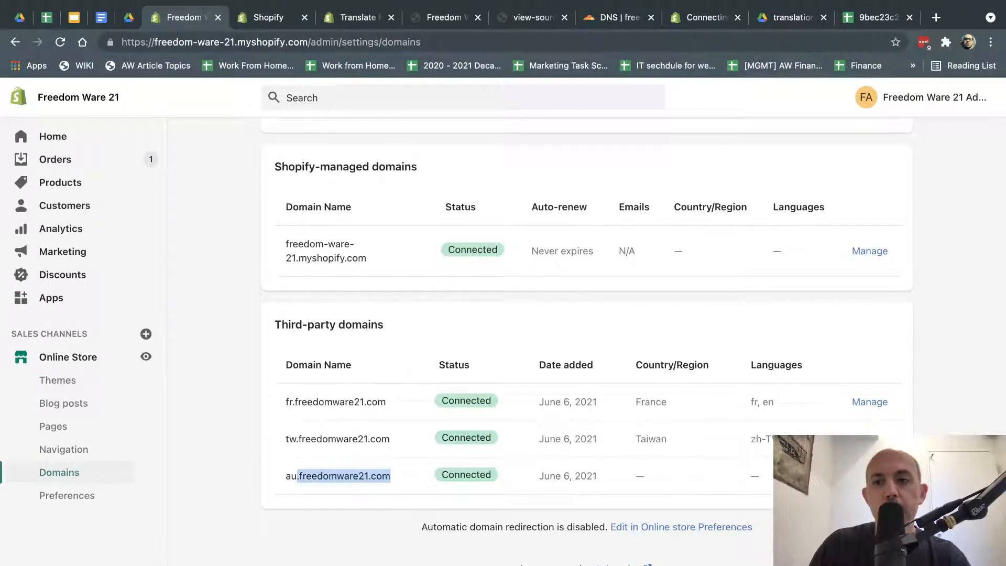
click(869, 476)
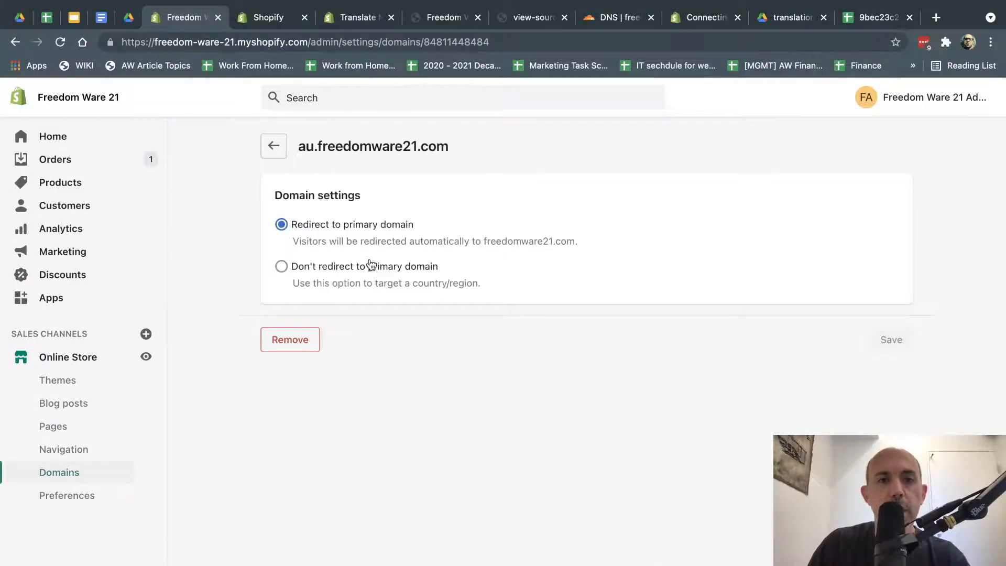
Step: Stop redirecting au.freedomware21.com to the primary domain and target it at Rest of world (USD $)
click(370, 266)
scroll(369, 283, down, 1)
click(363, 338)
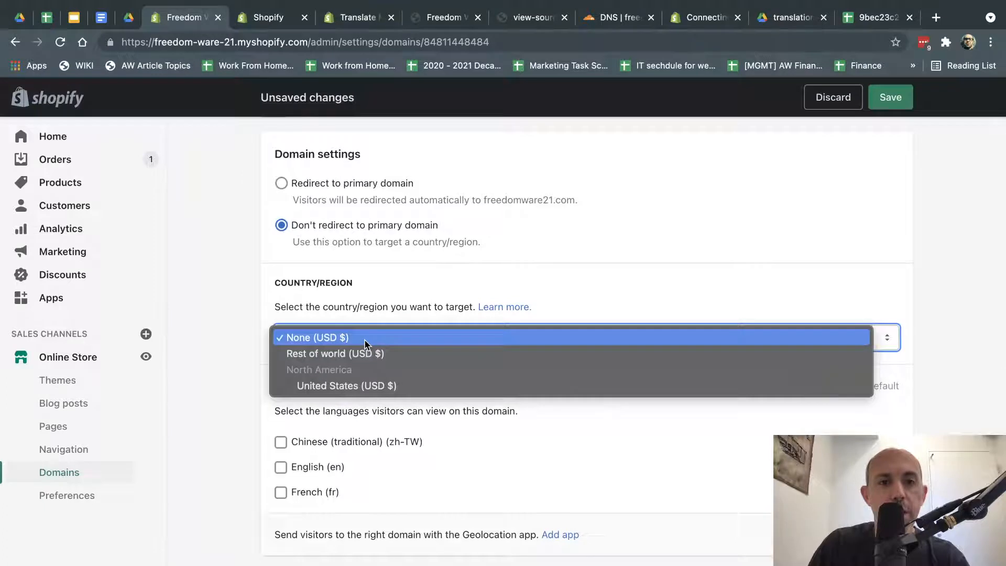
click(363, 338)
click(360, 338)
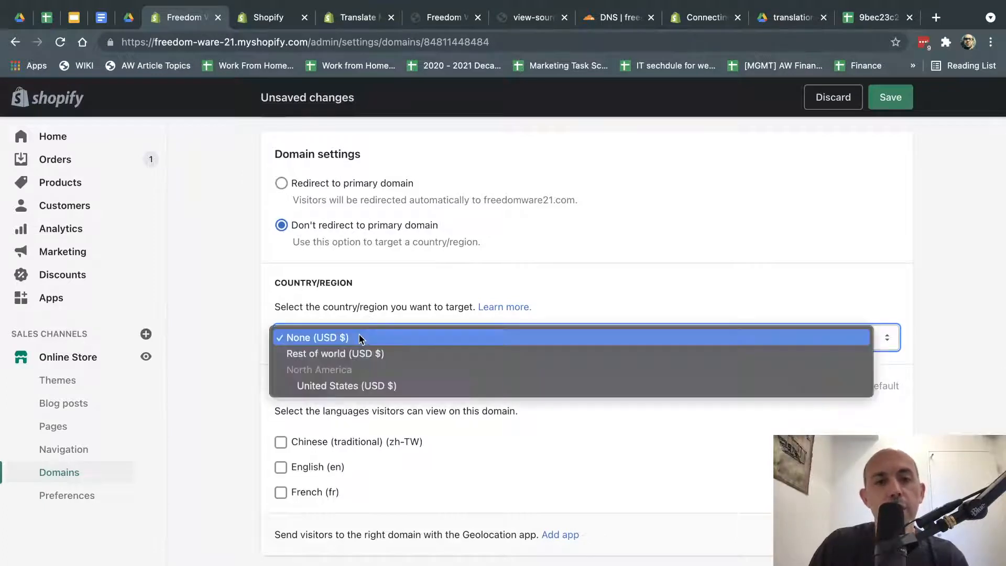
click(350, 352)
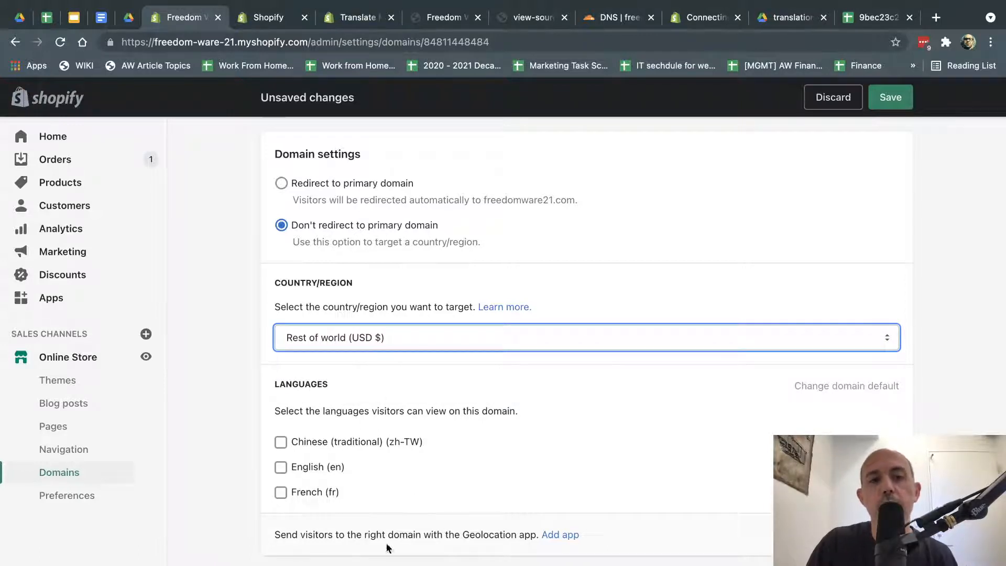
Step: Remove the third-party domain au.freedomware21.com from the store and dismiss the notifications
click(325, 565)
click(693, 415)
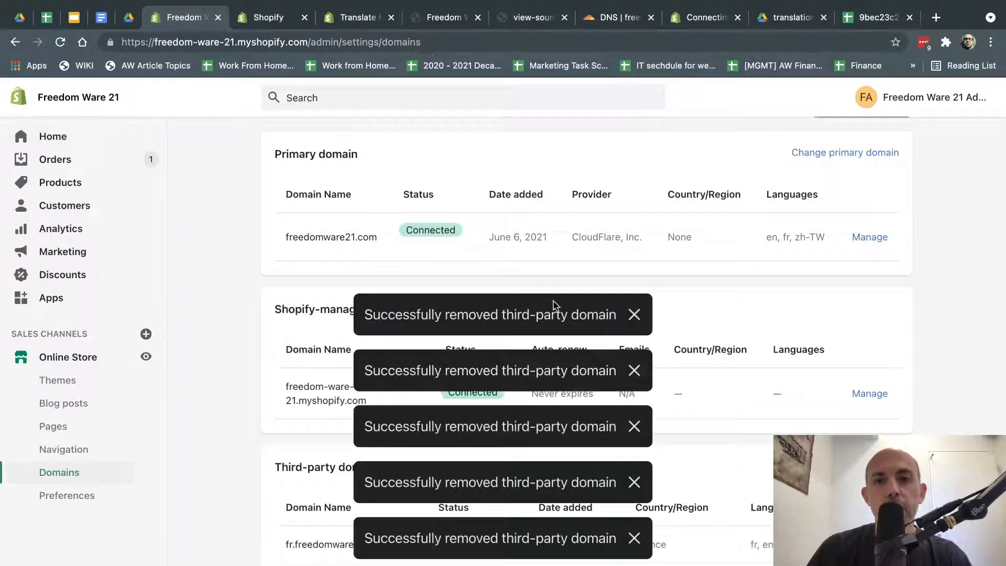
click(635, 318)
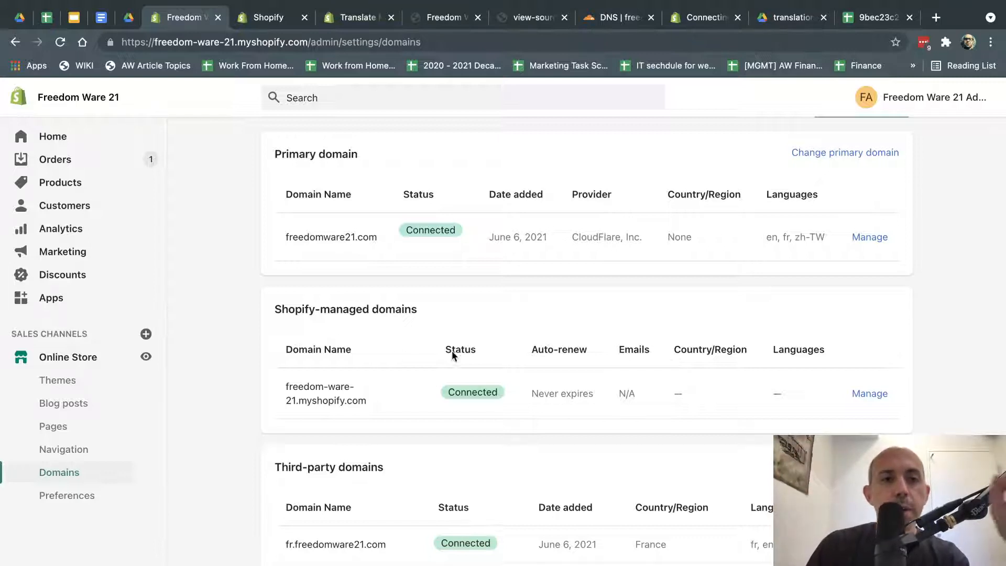
Step: Leave the domain list without keeping the unsaved changes, view the store settings overview and open the installed apps list
click(56, 564)
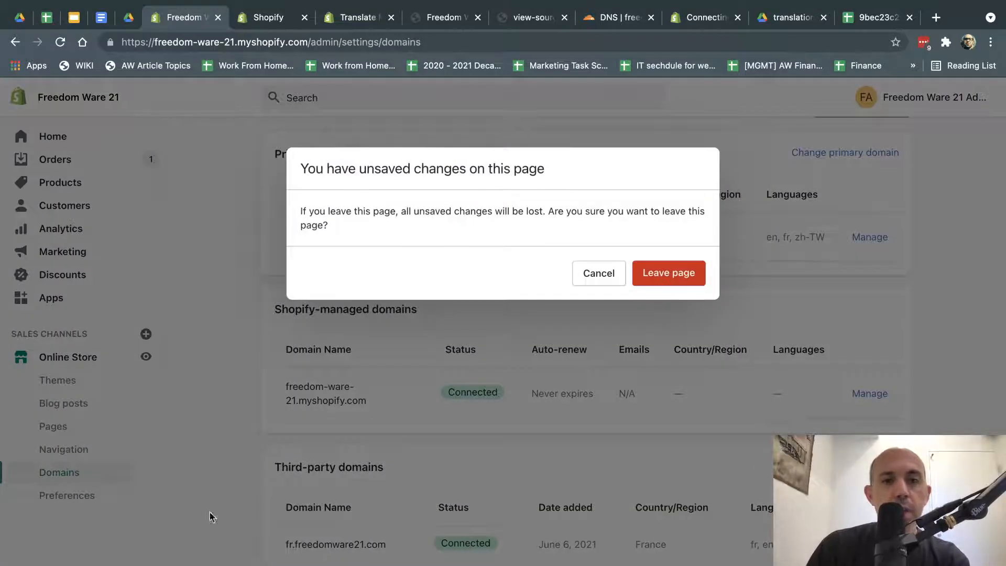
click(656, 273)
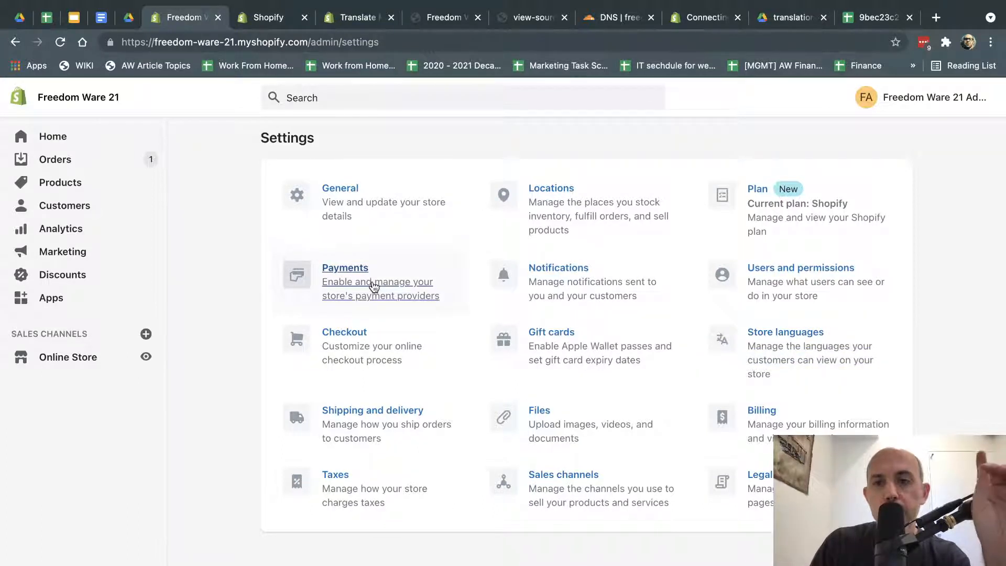
click(24, 298)
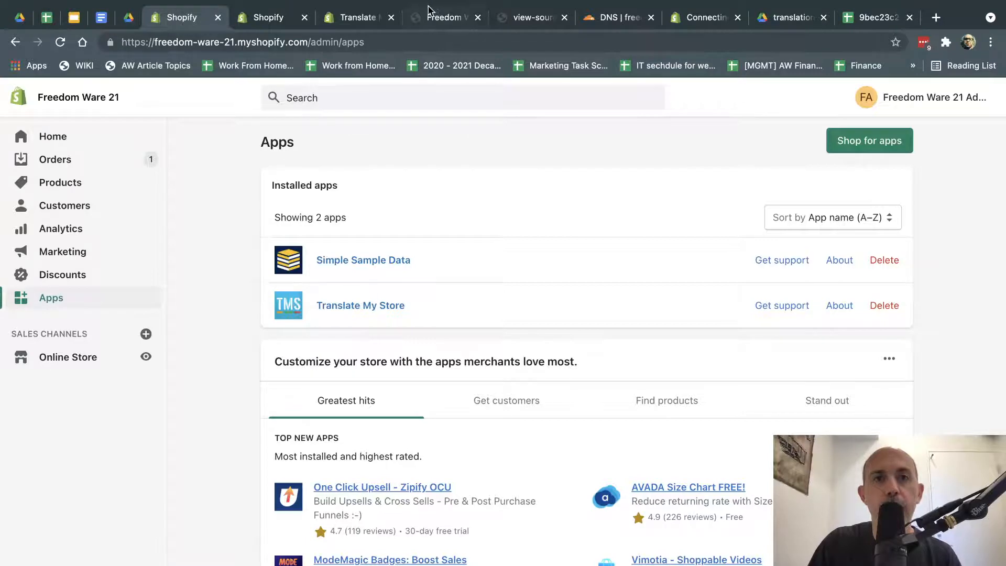
click(365, 16)
click(443, 16)
click(195, 17)
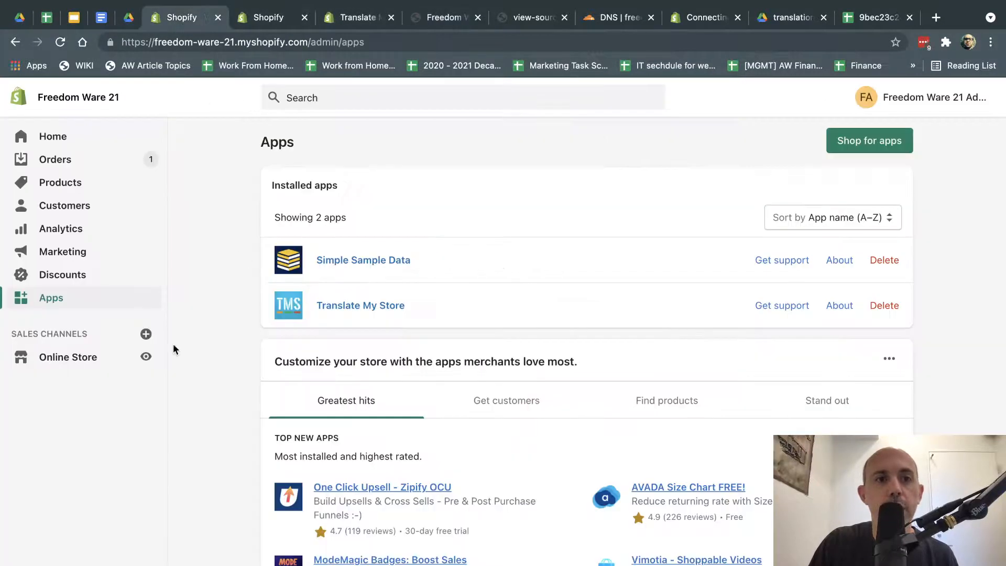
Step: Reopen the online store's domain list and review the countries and languages assigned to the third-party domains
click(71, 356)
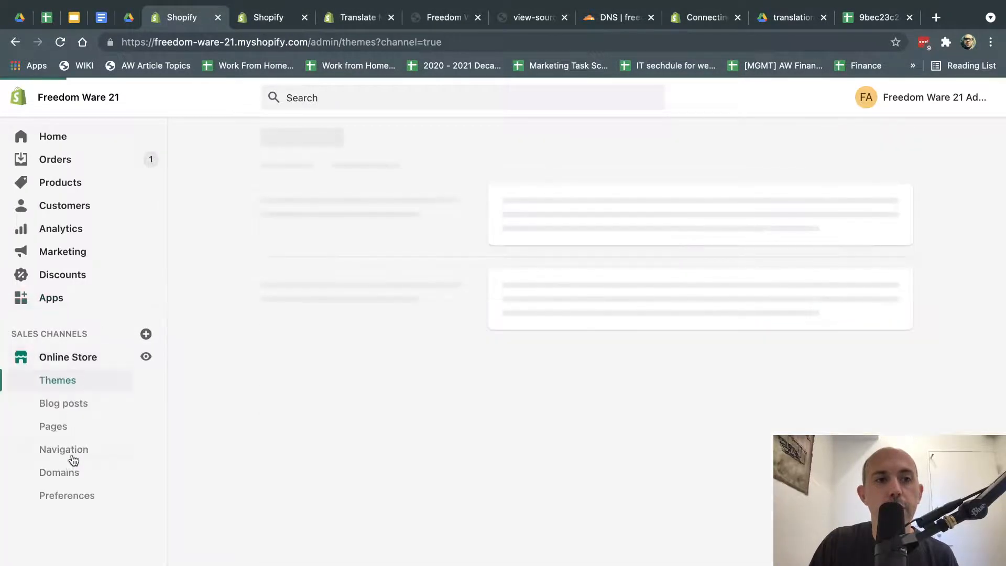
click(71, 473)
scroll(388, 380, down, 3)
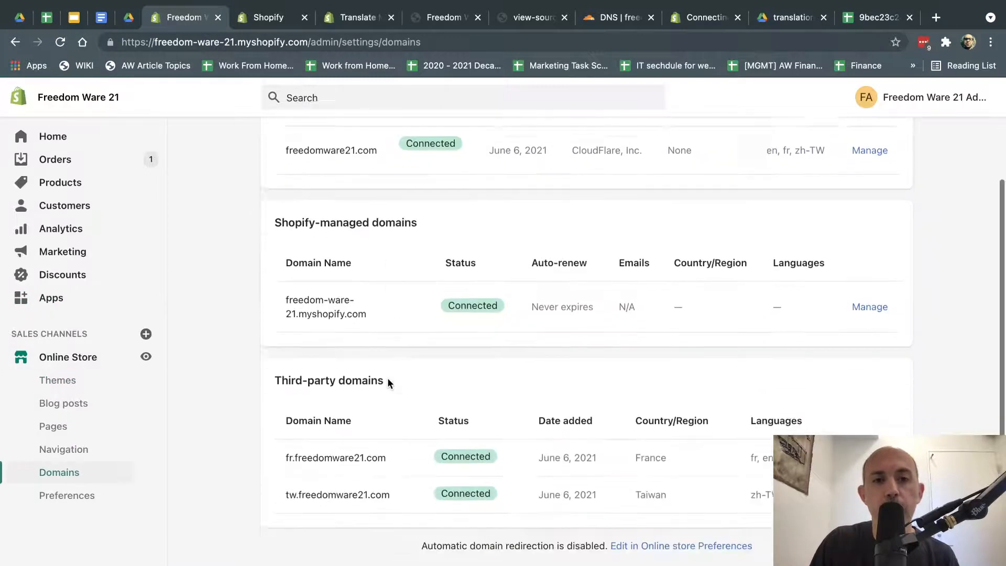